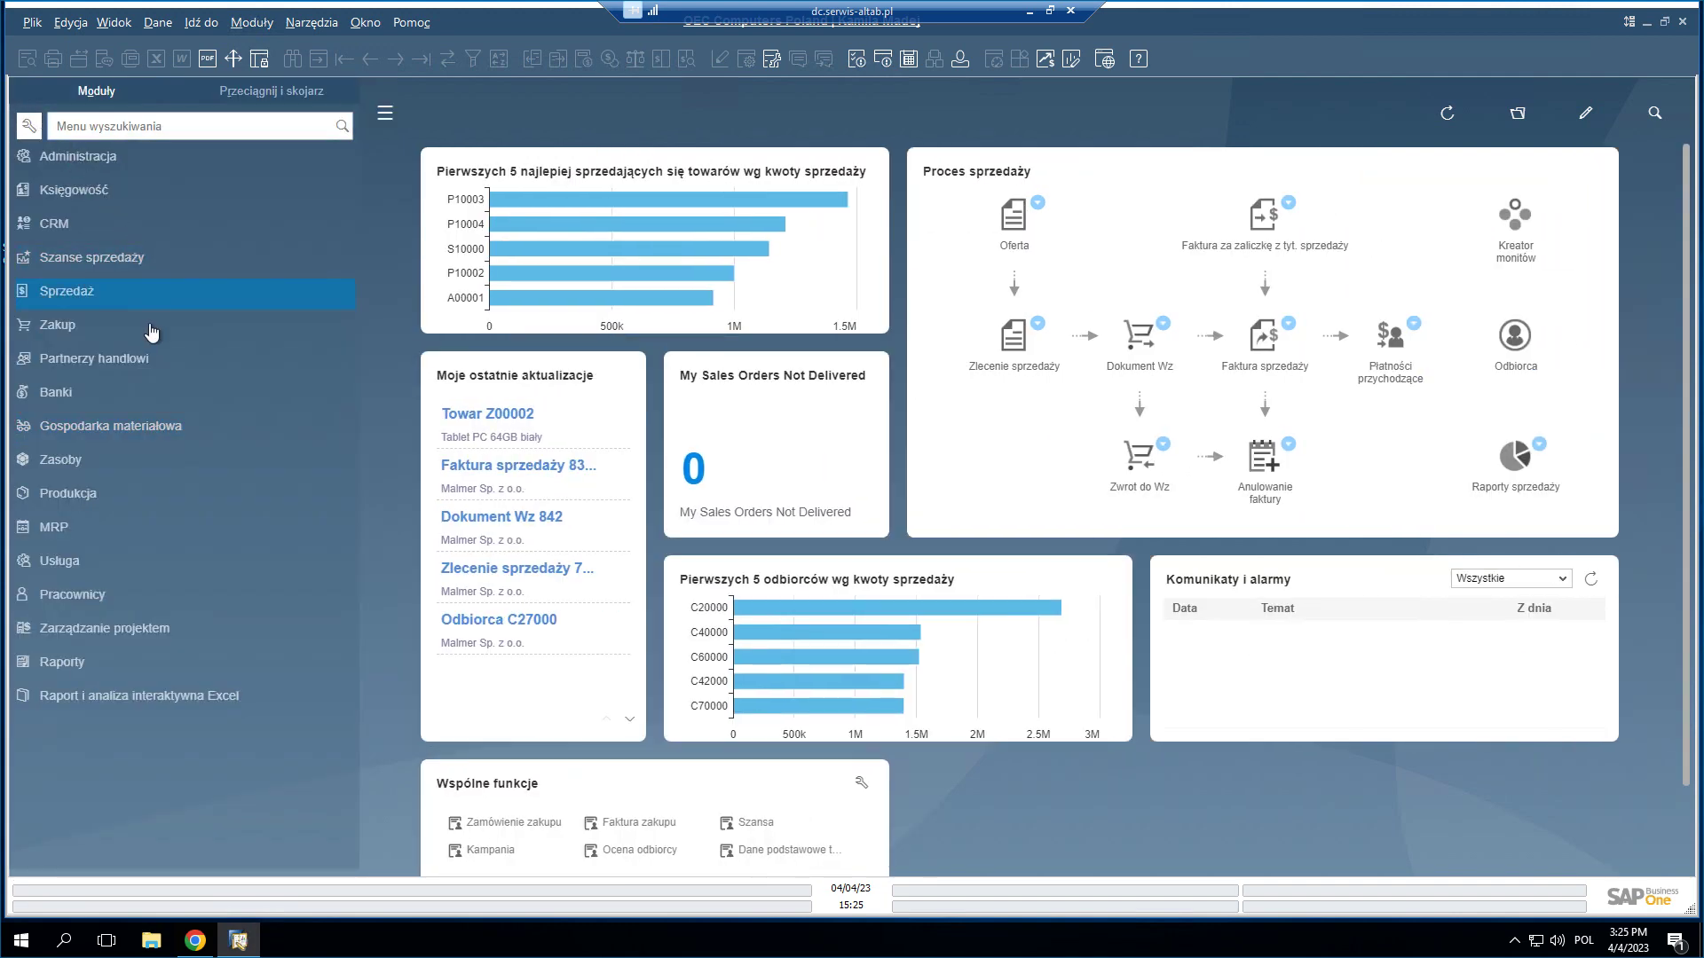
- Expand the Zakup module to list its documents from Umowa ramowa zakupu to Raporty zakupu
click(148, 330)
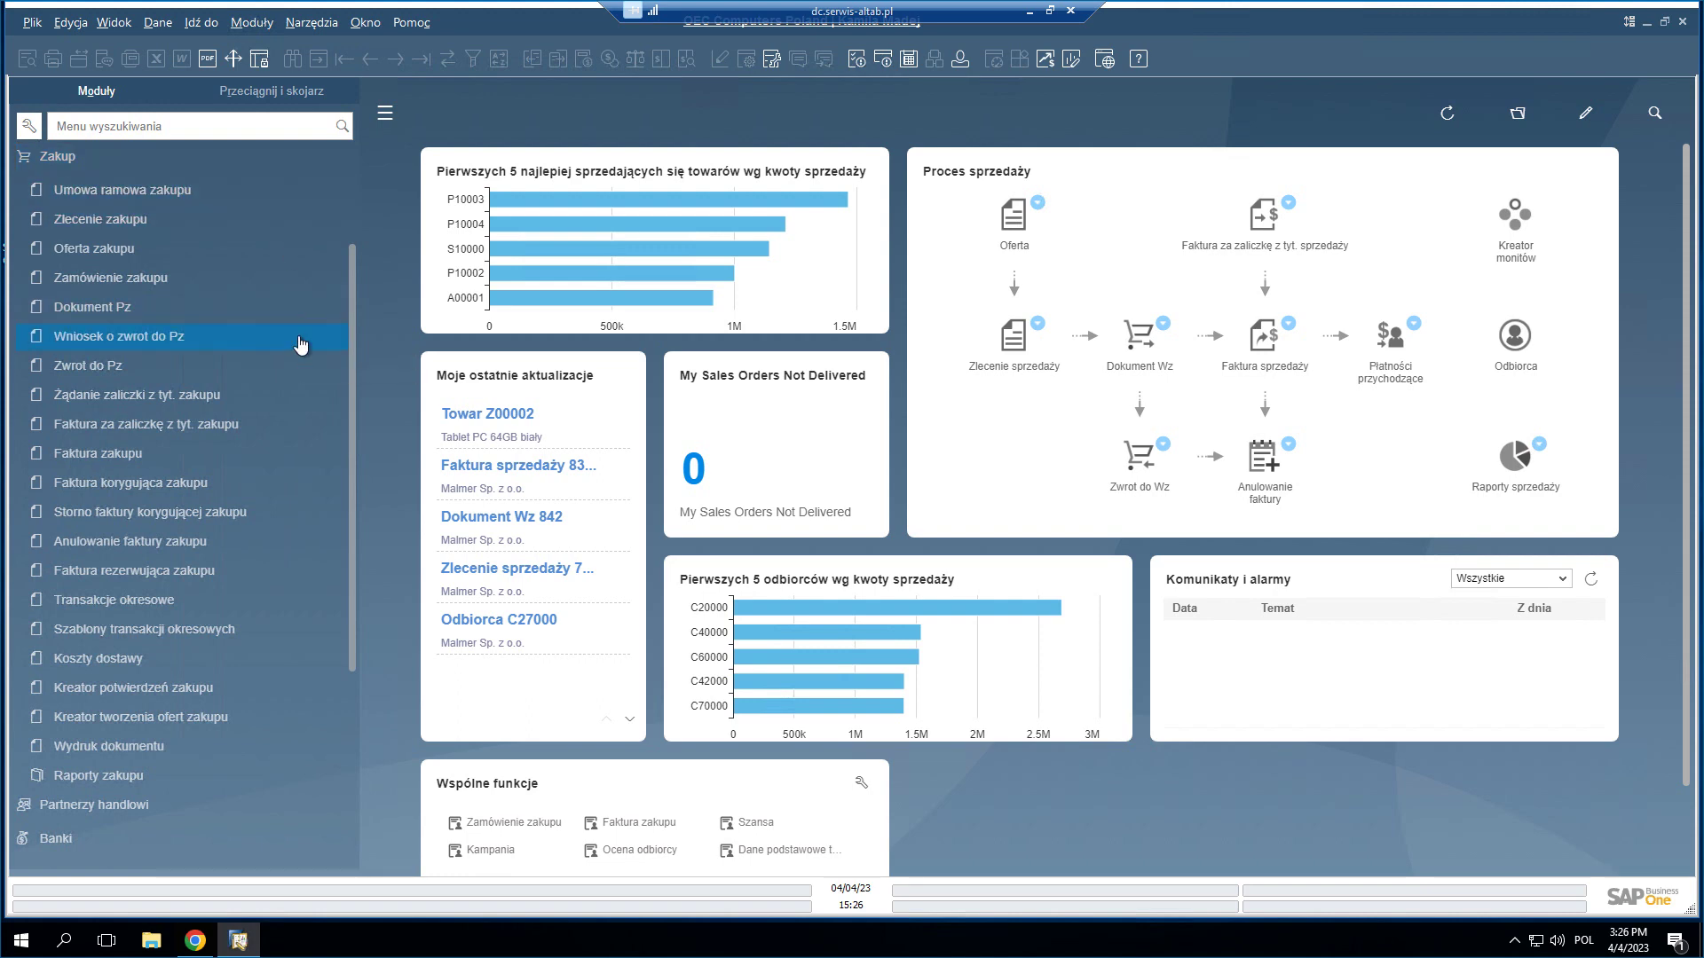
- Close the blanket purchase agreement form and start new Zlecenie zakupu purchase request No. 4
click(314, 242)
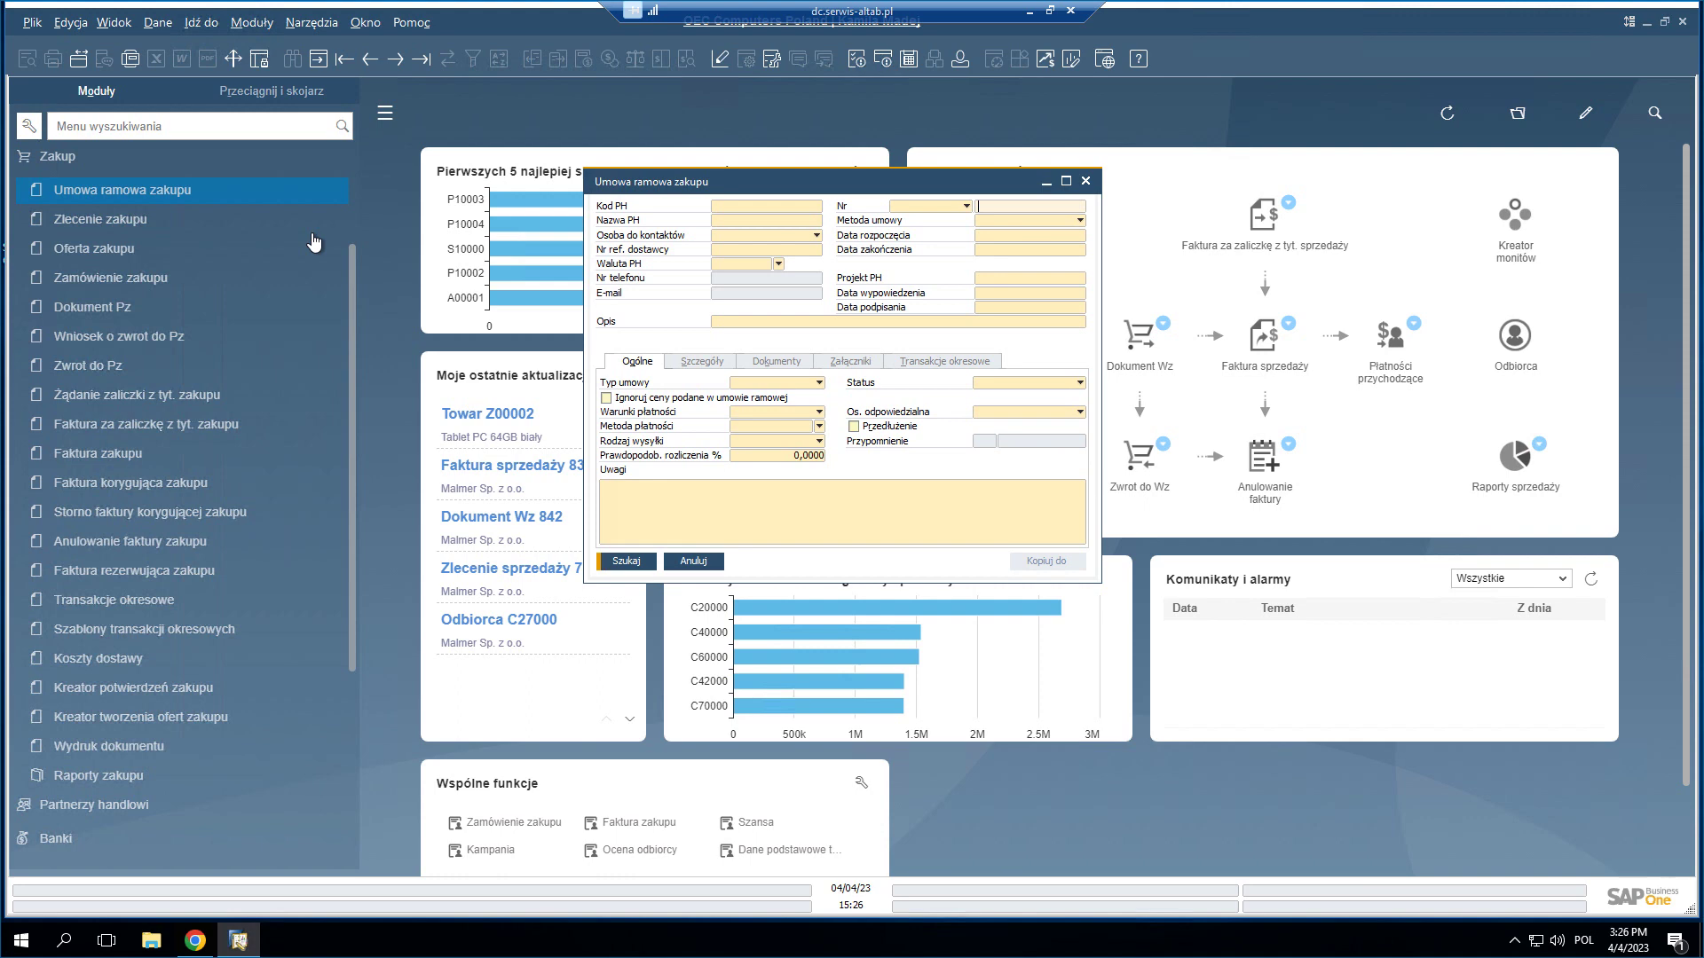
click(311, 232)
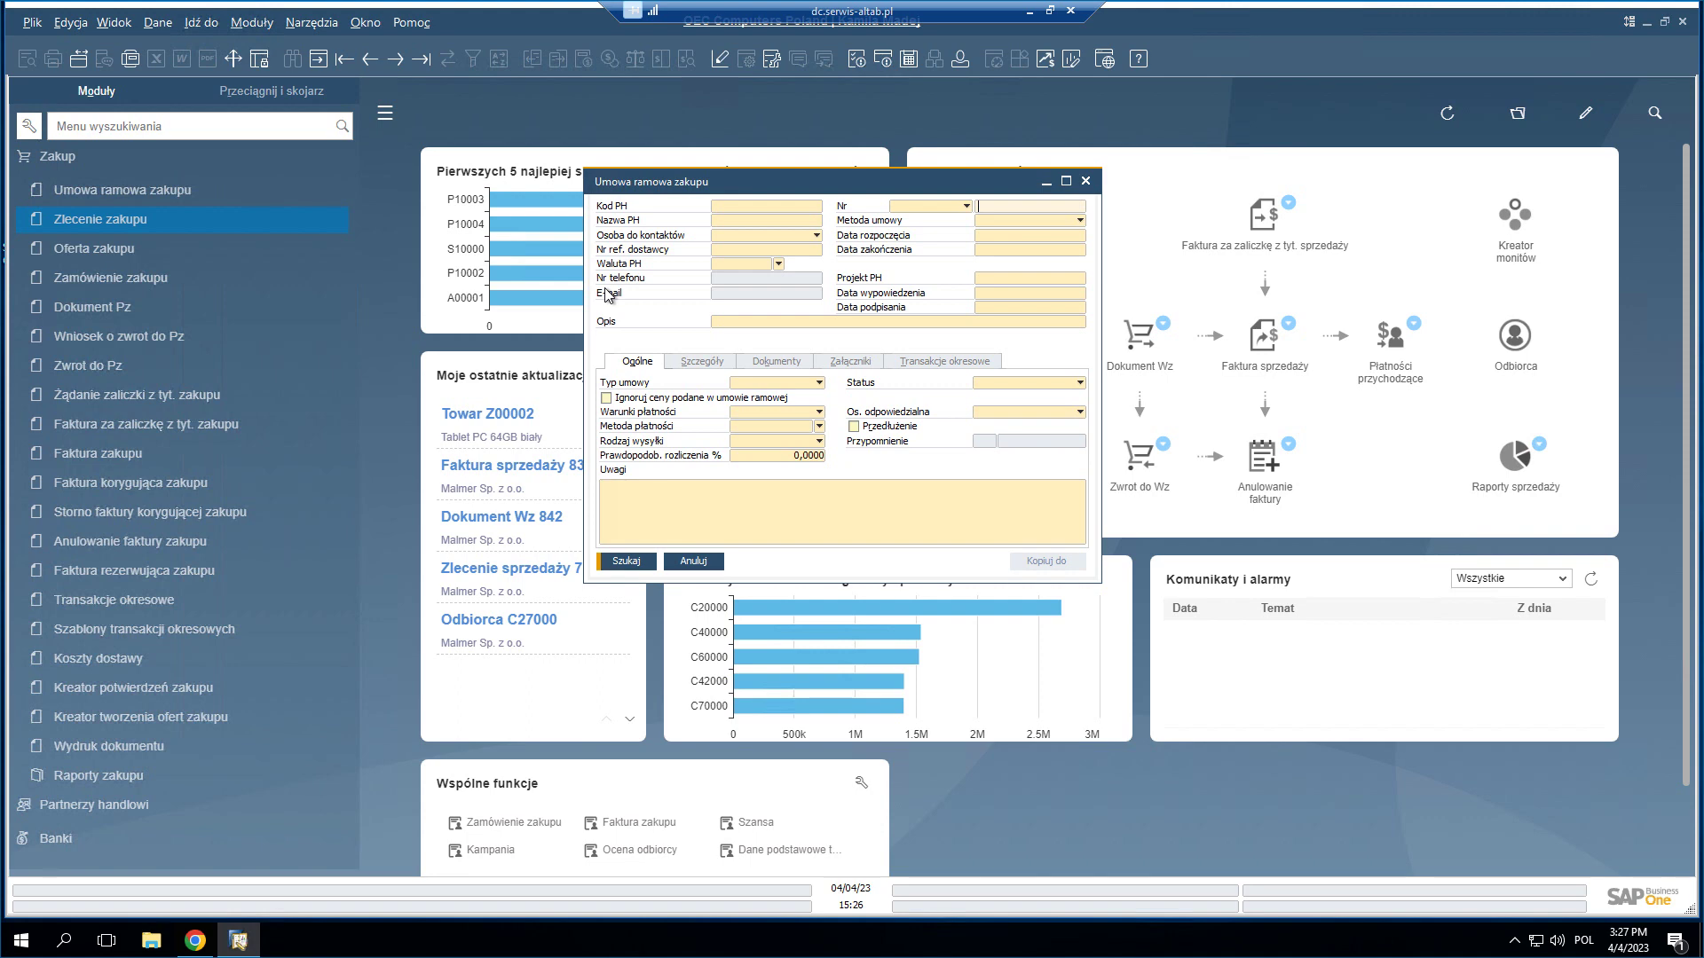
key(Escape)
click(92, 222)
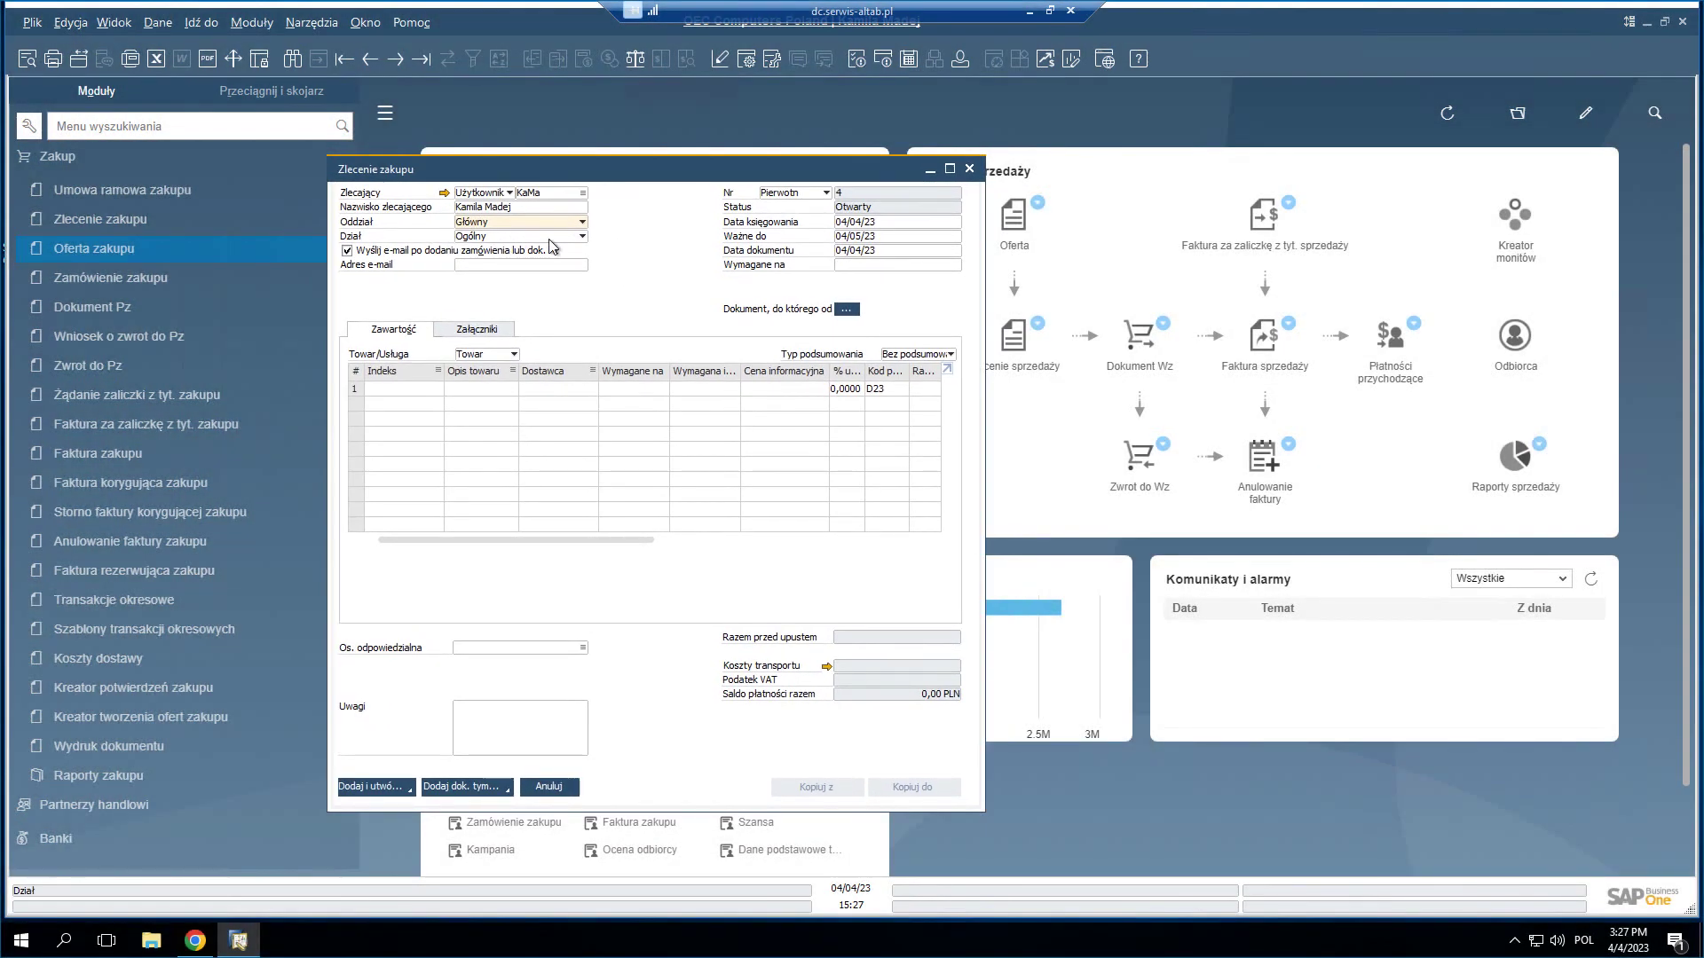
- Set department Zakup and add 2 × monitor C00008, required by 28/04/23
click(581, 237)
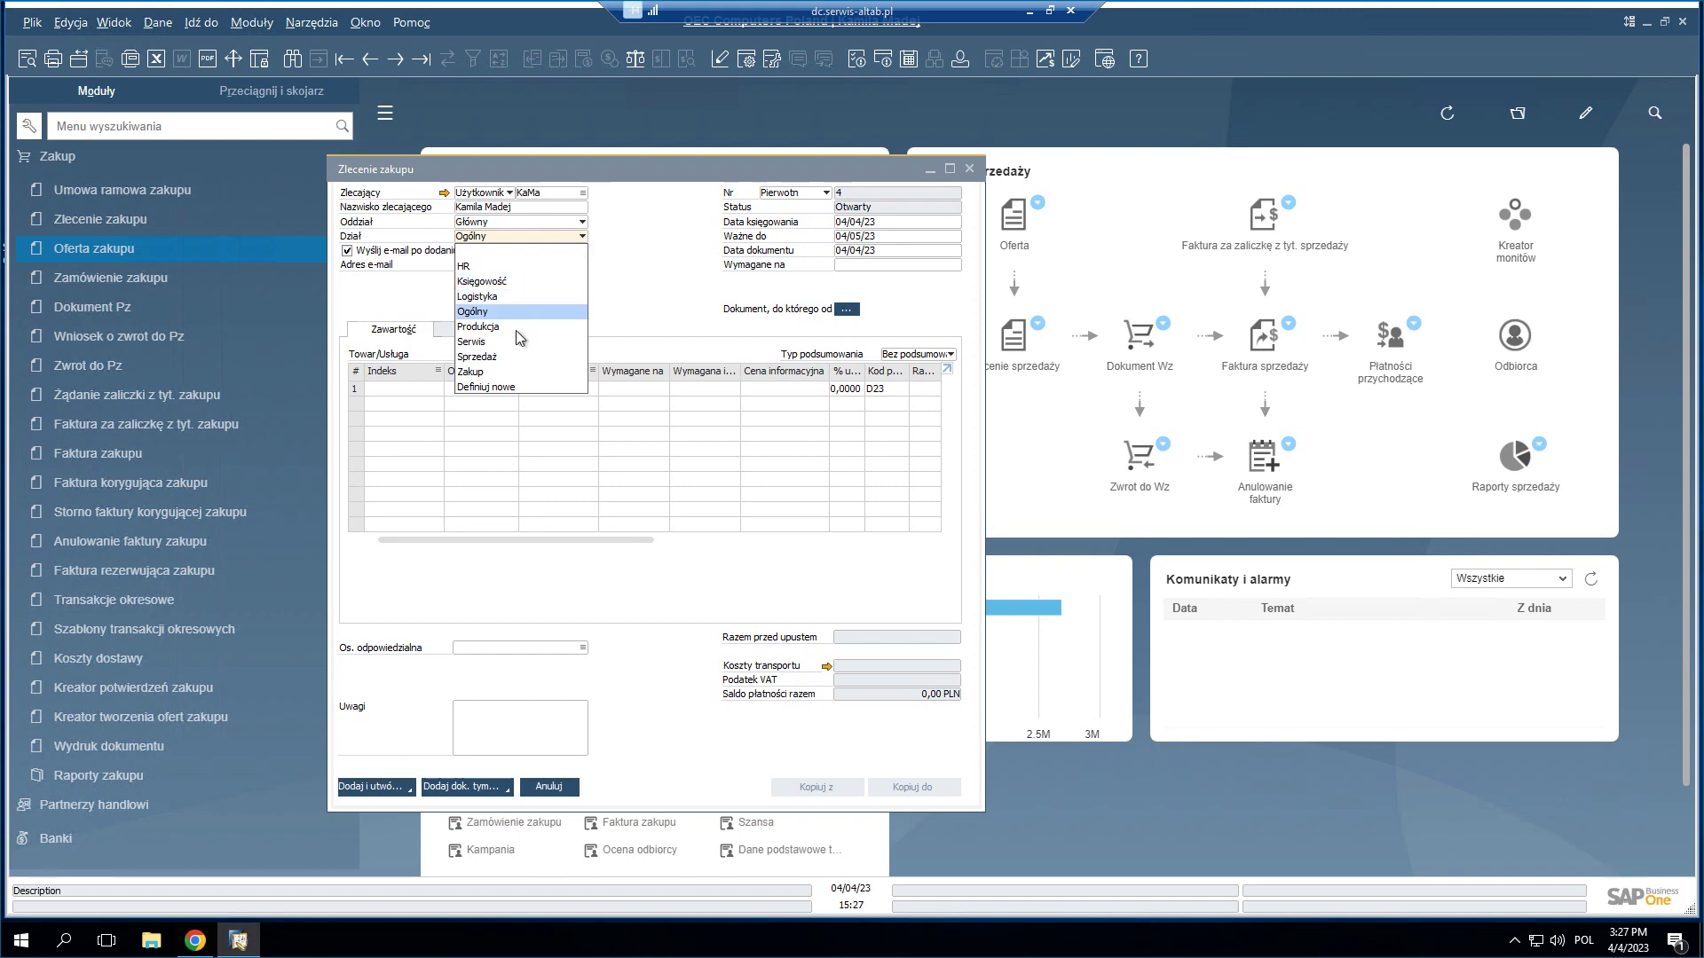
click(494, 371)
click(475, 391)
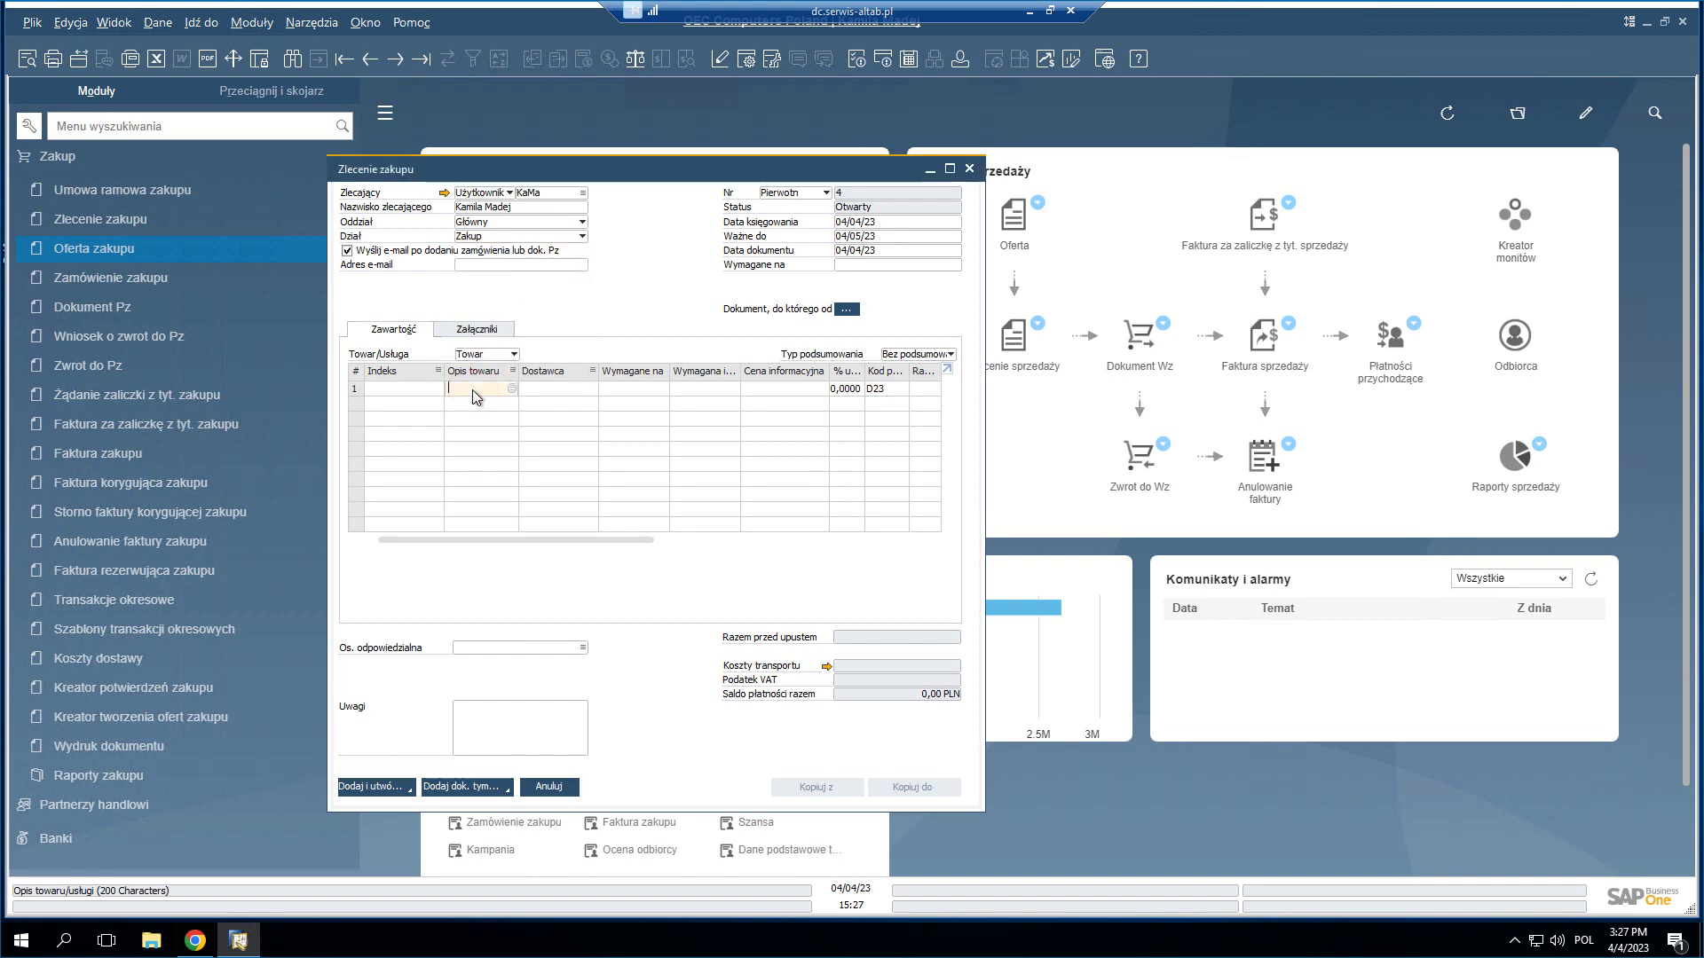
text(monitor 24" HDM)
key(Return)
click(662, 390)
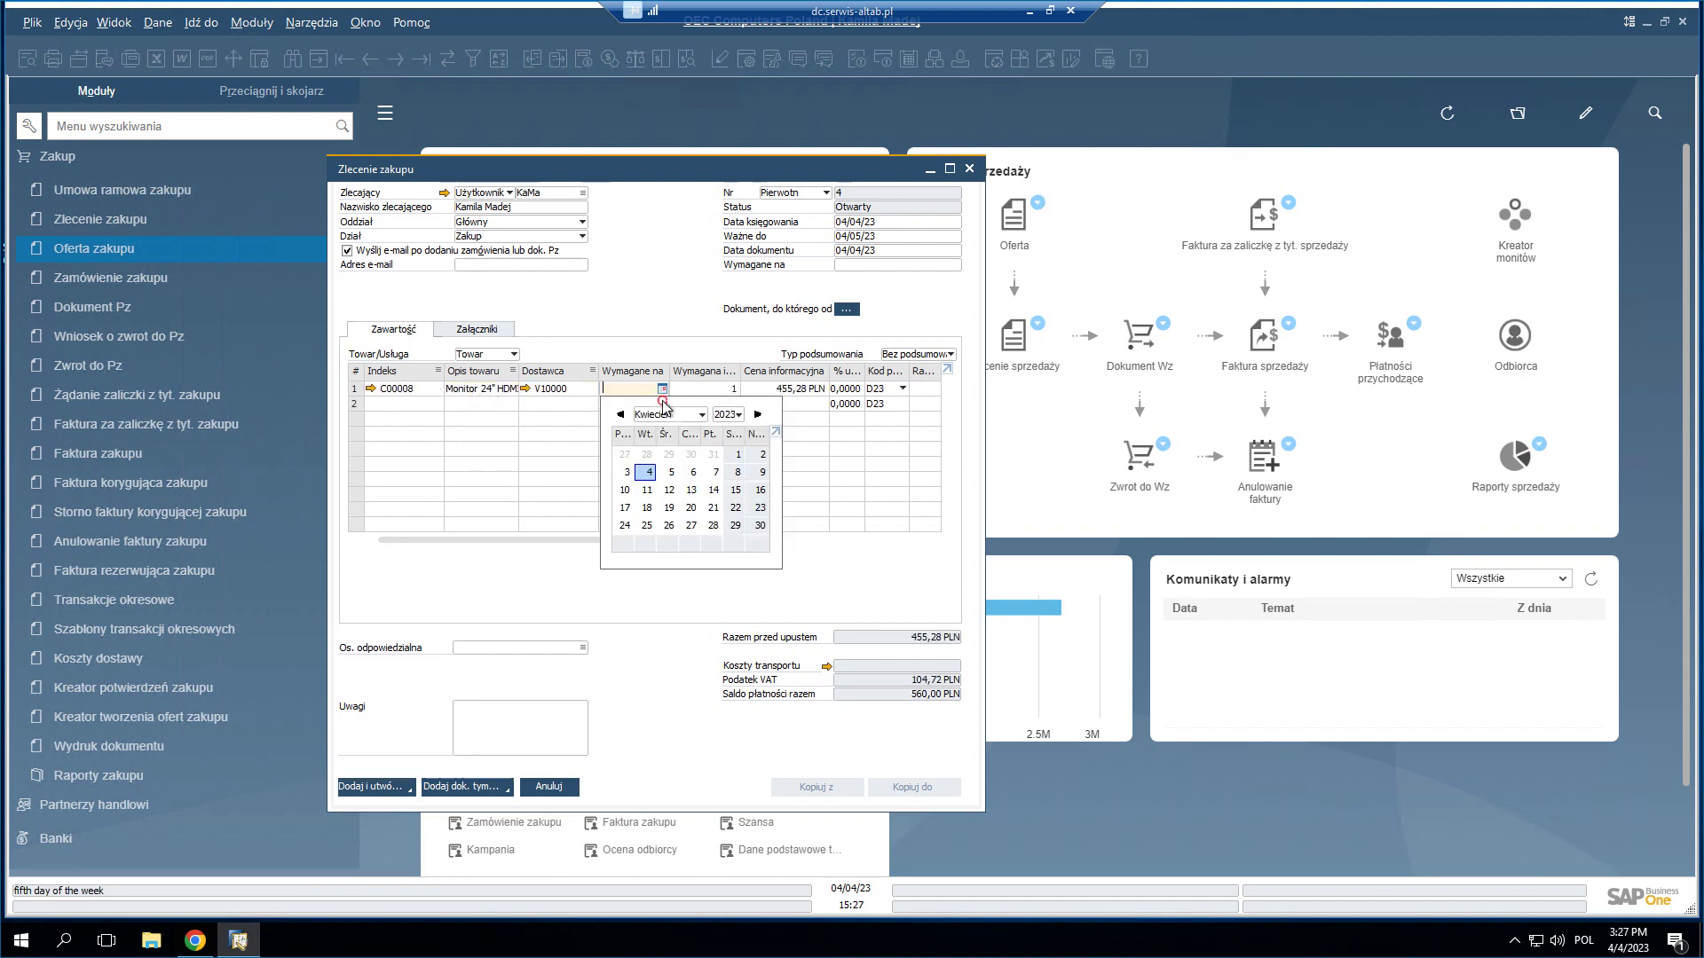
text(28)
key(Tab)
text(2)
key(Tab)
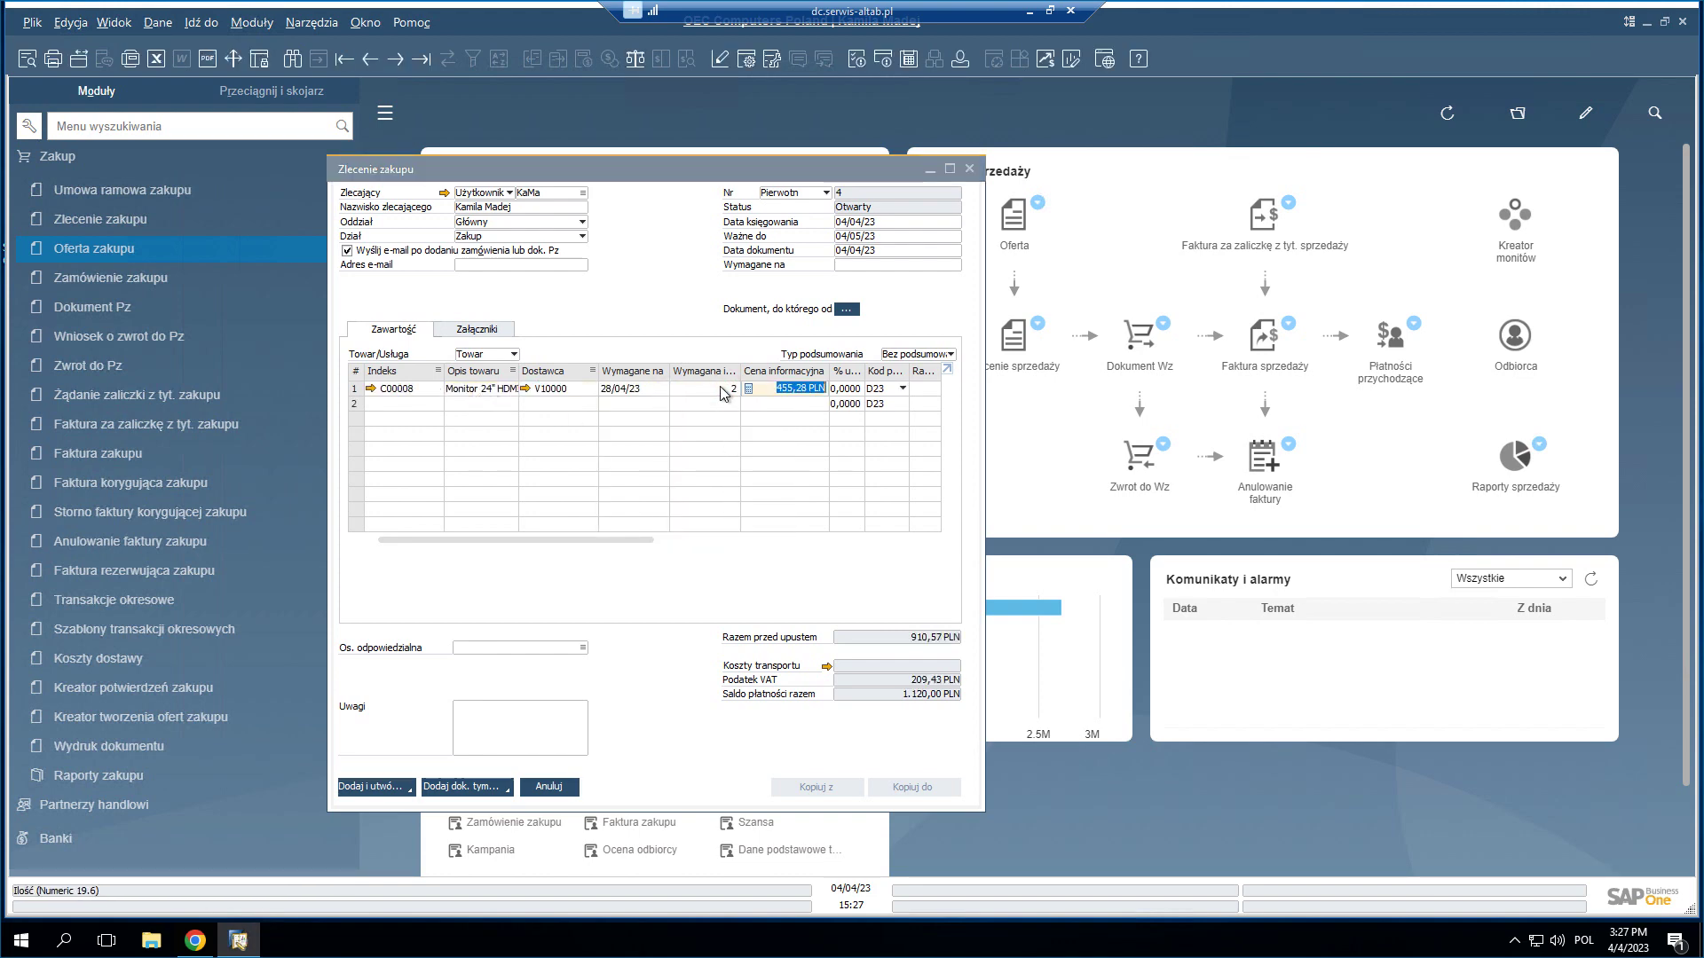
click(685, 491)
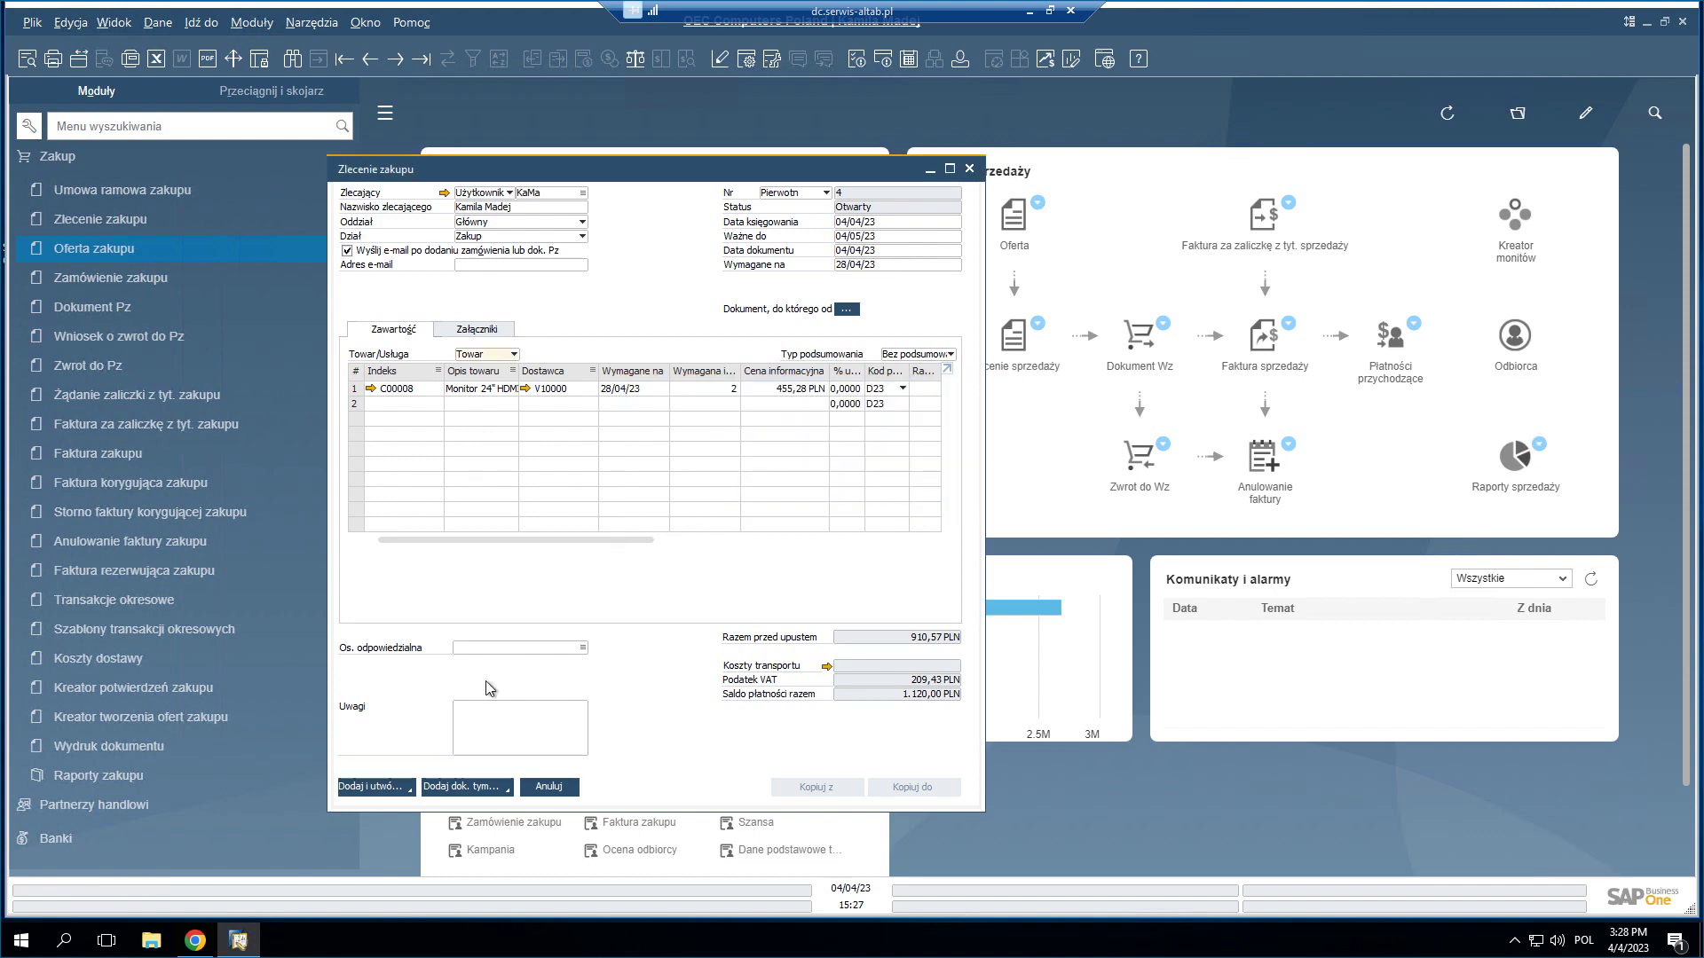
- Enter the requester's e-mail address and save purchase request 4 (1,120.00 PLN)
click(380, 788)
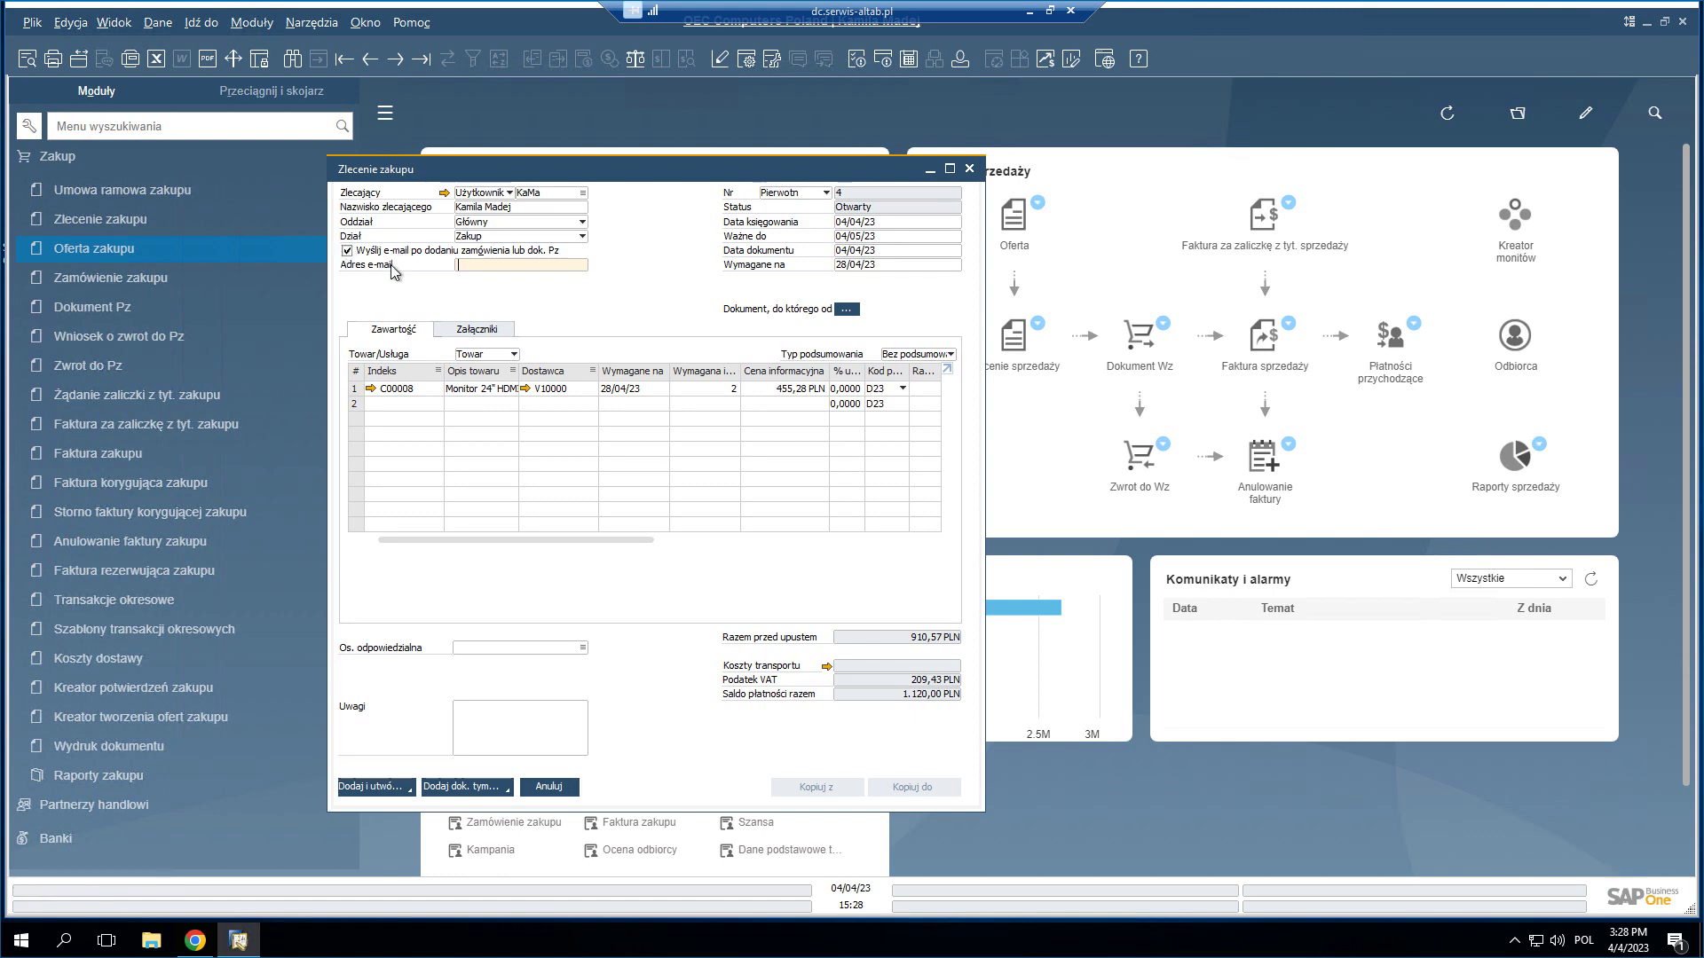
click(471, 264)
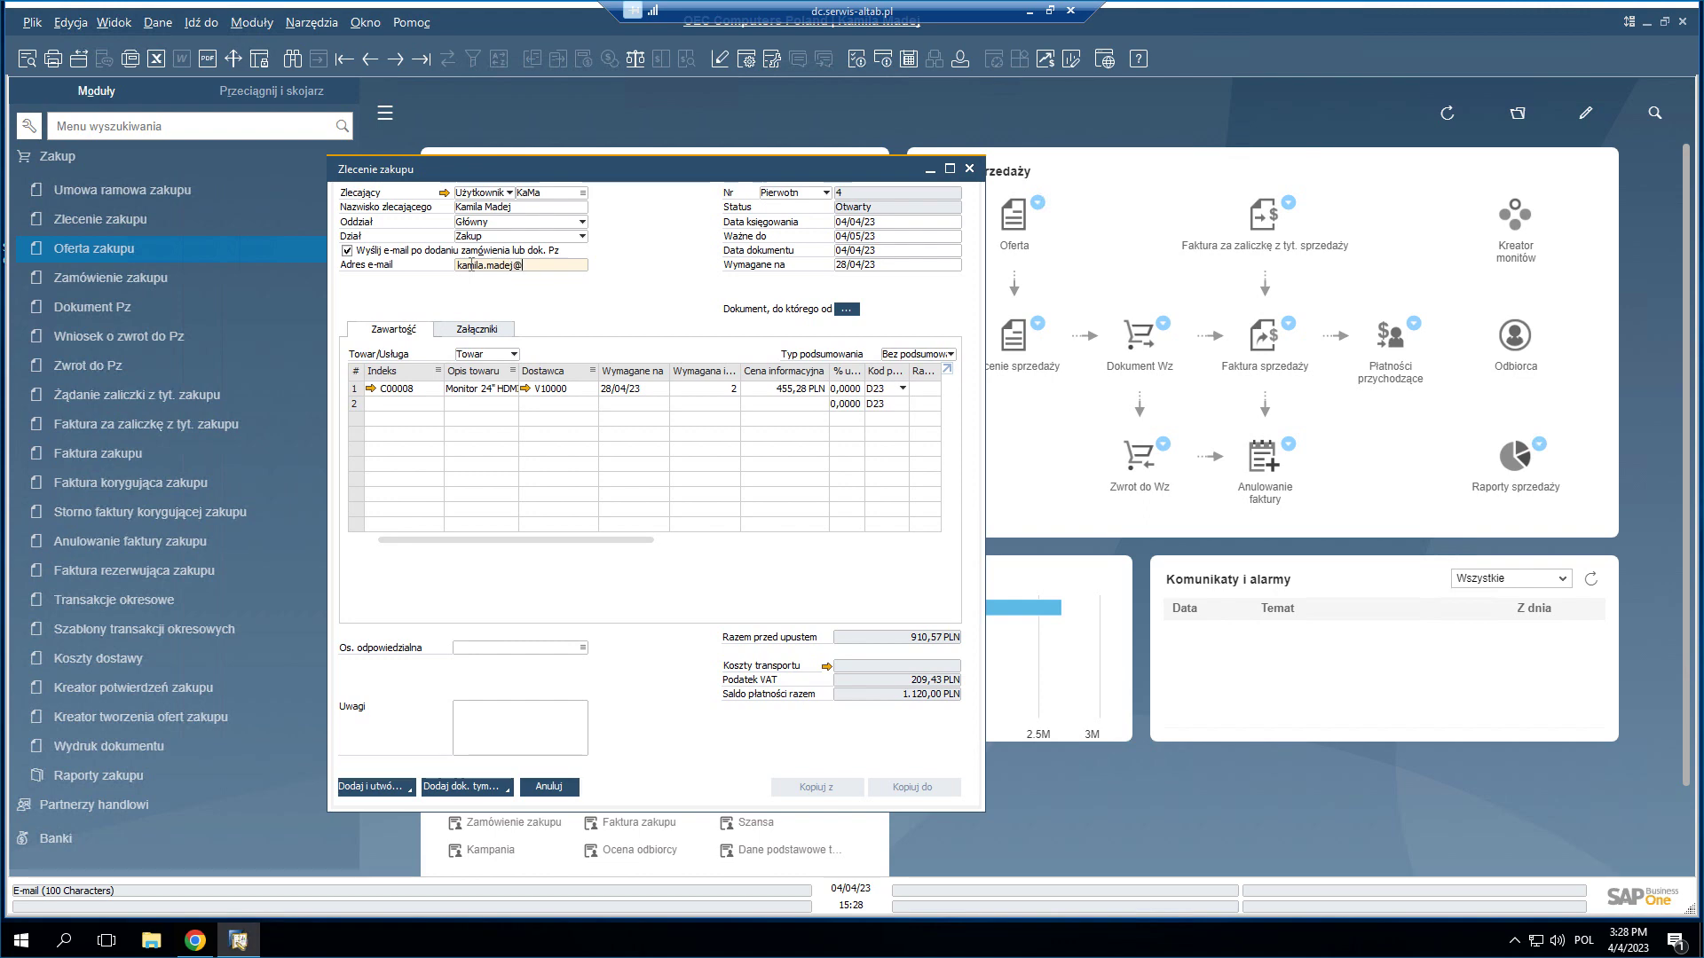
click(361, 791)
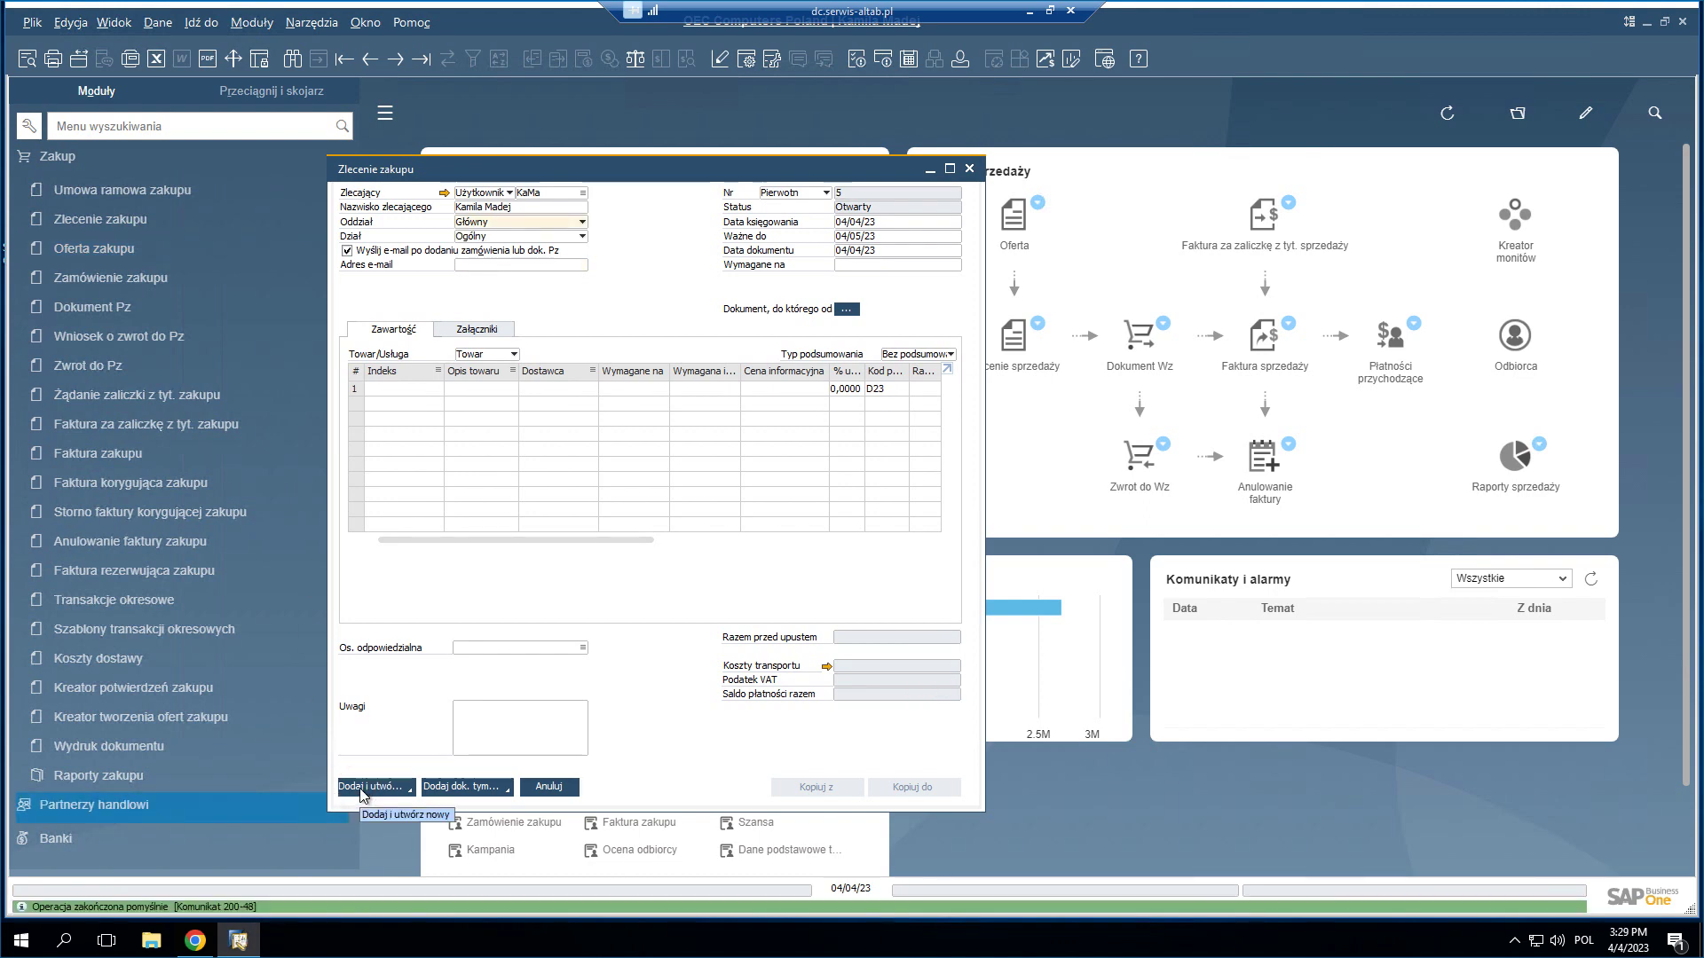
- Return to saved purchase request No. 4 with the Previous Record arrow
click(371, 60)
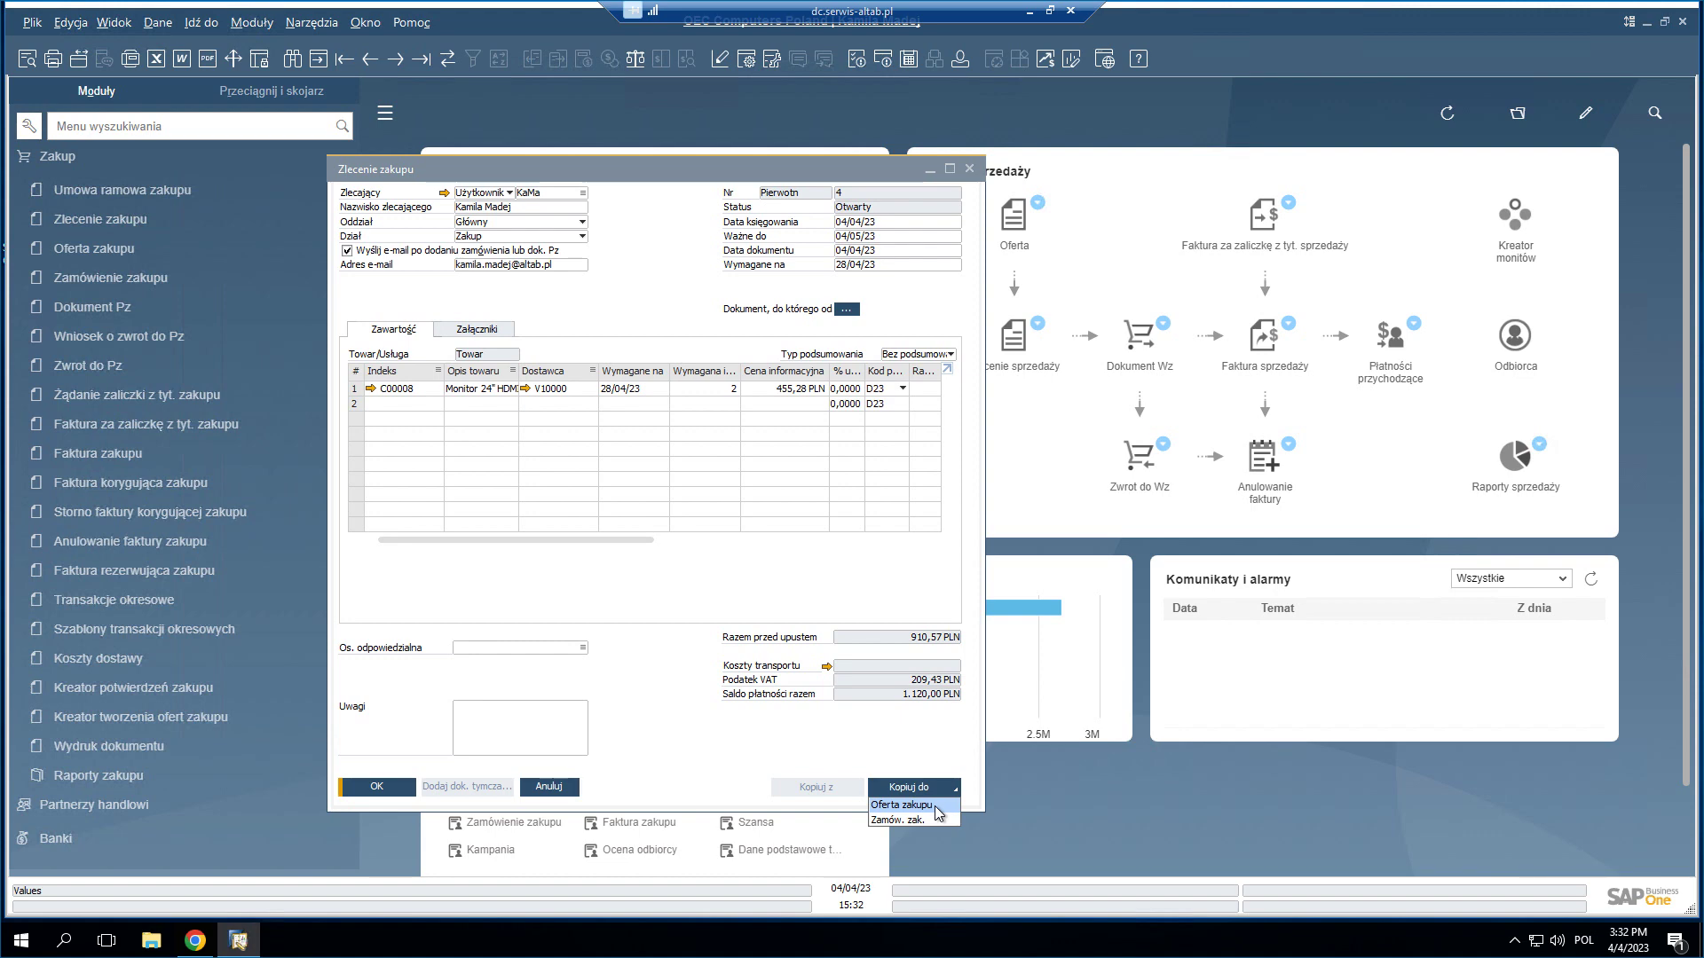
- Copy the request into purchase quotation 3 for vendor PCT KWANT and save it
click(923, 806)
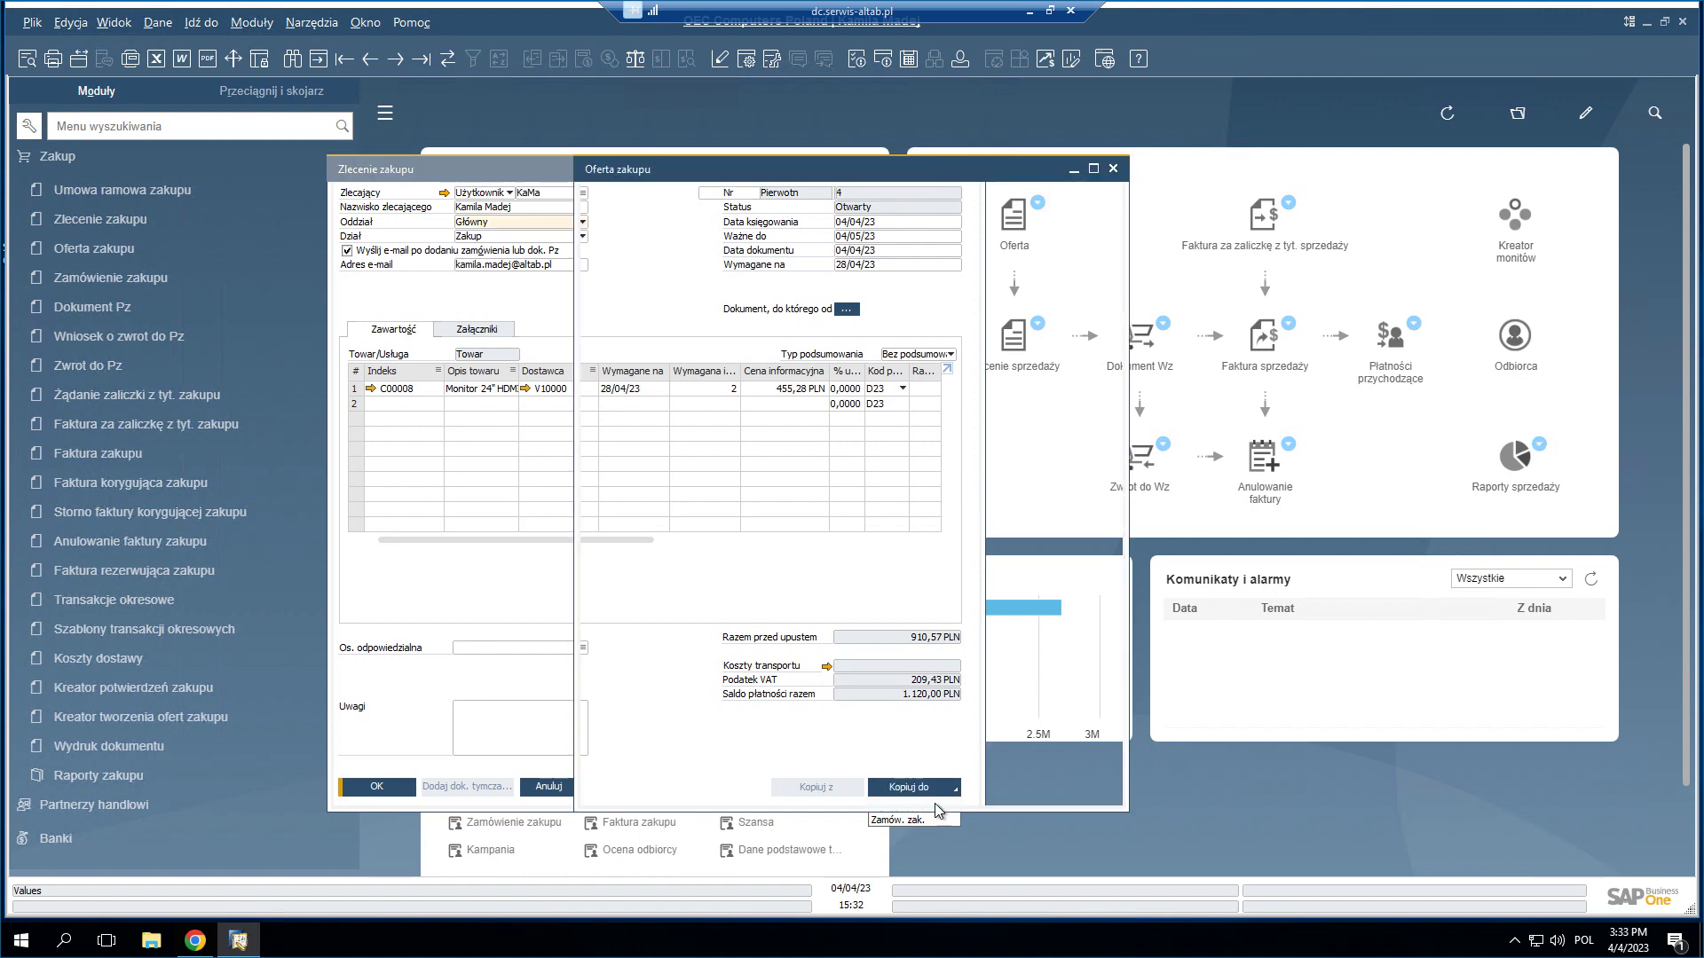
drag(931, 178, 1187, 161)
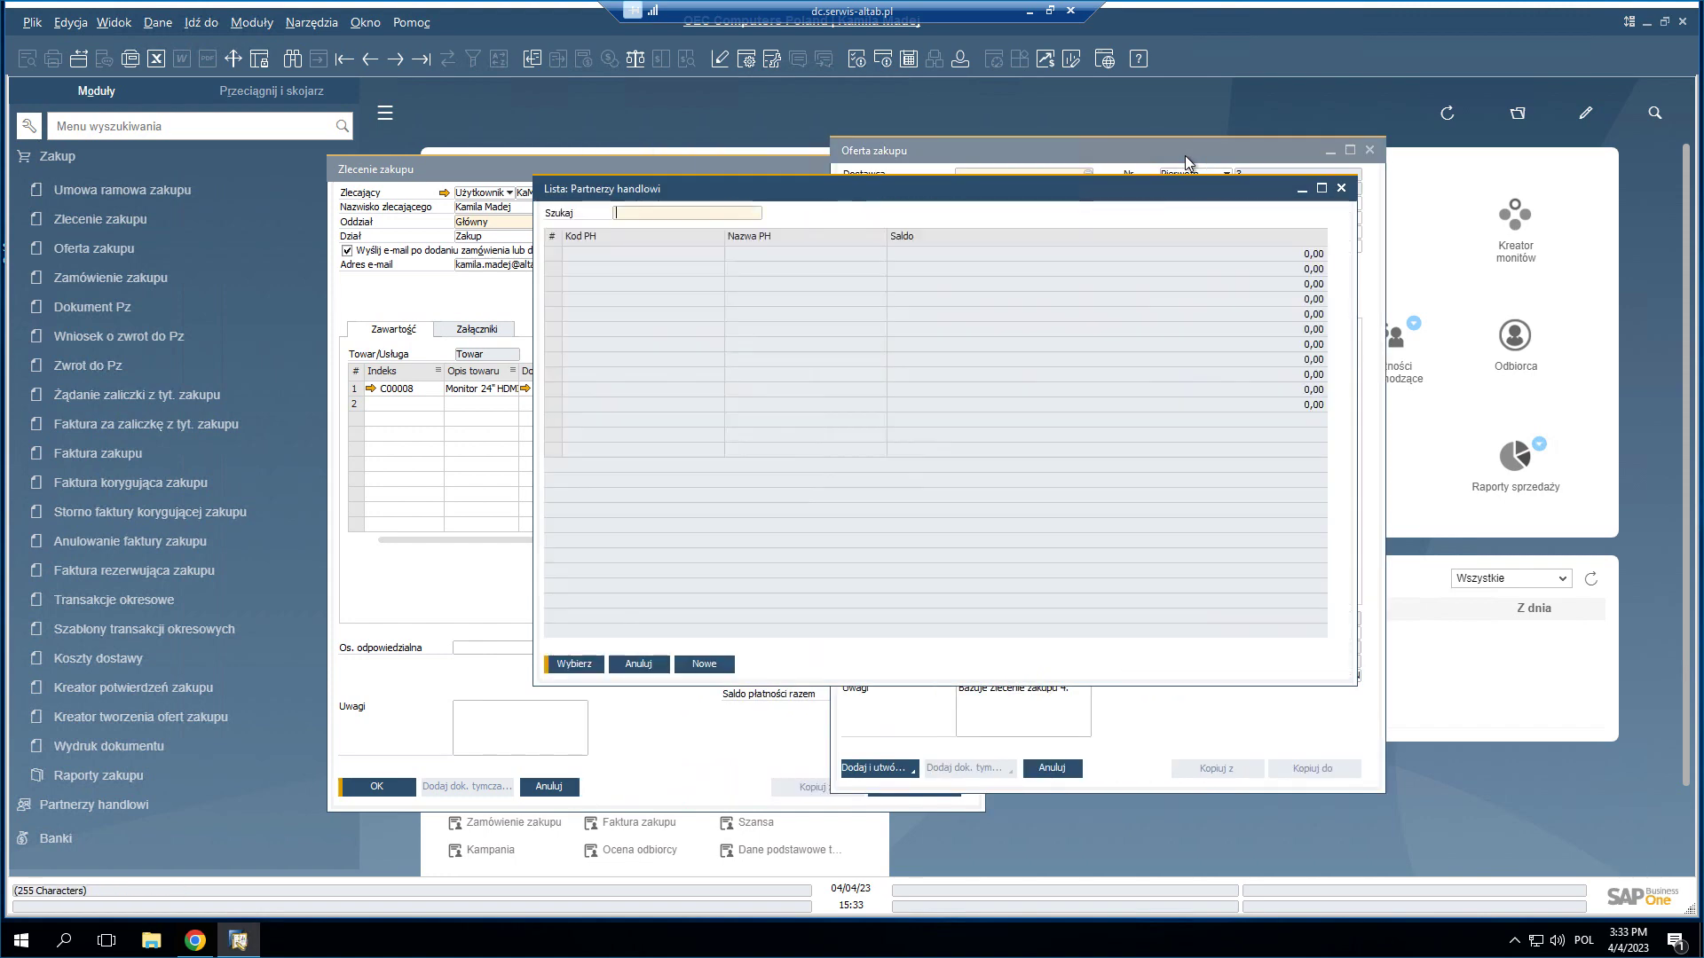
double_click(763, 299)
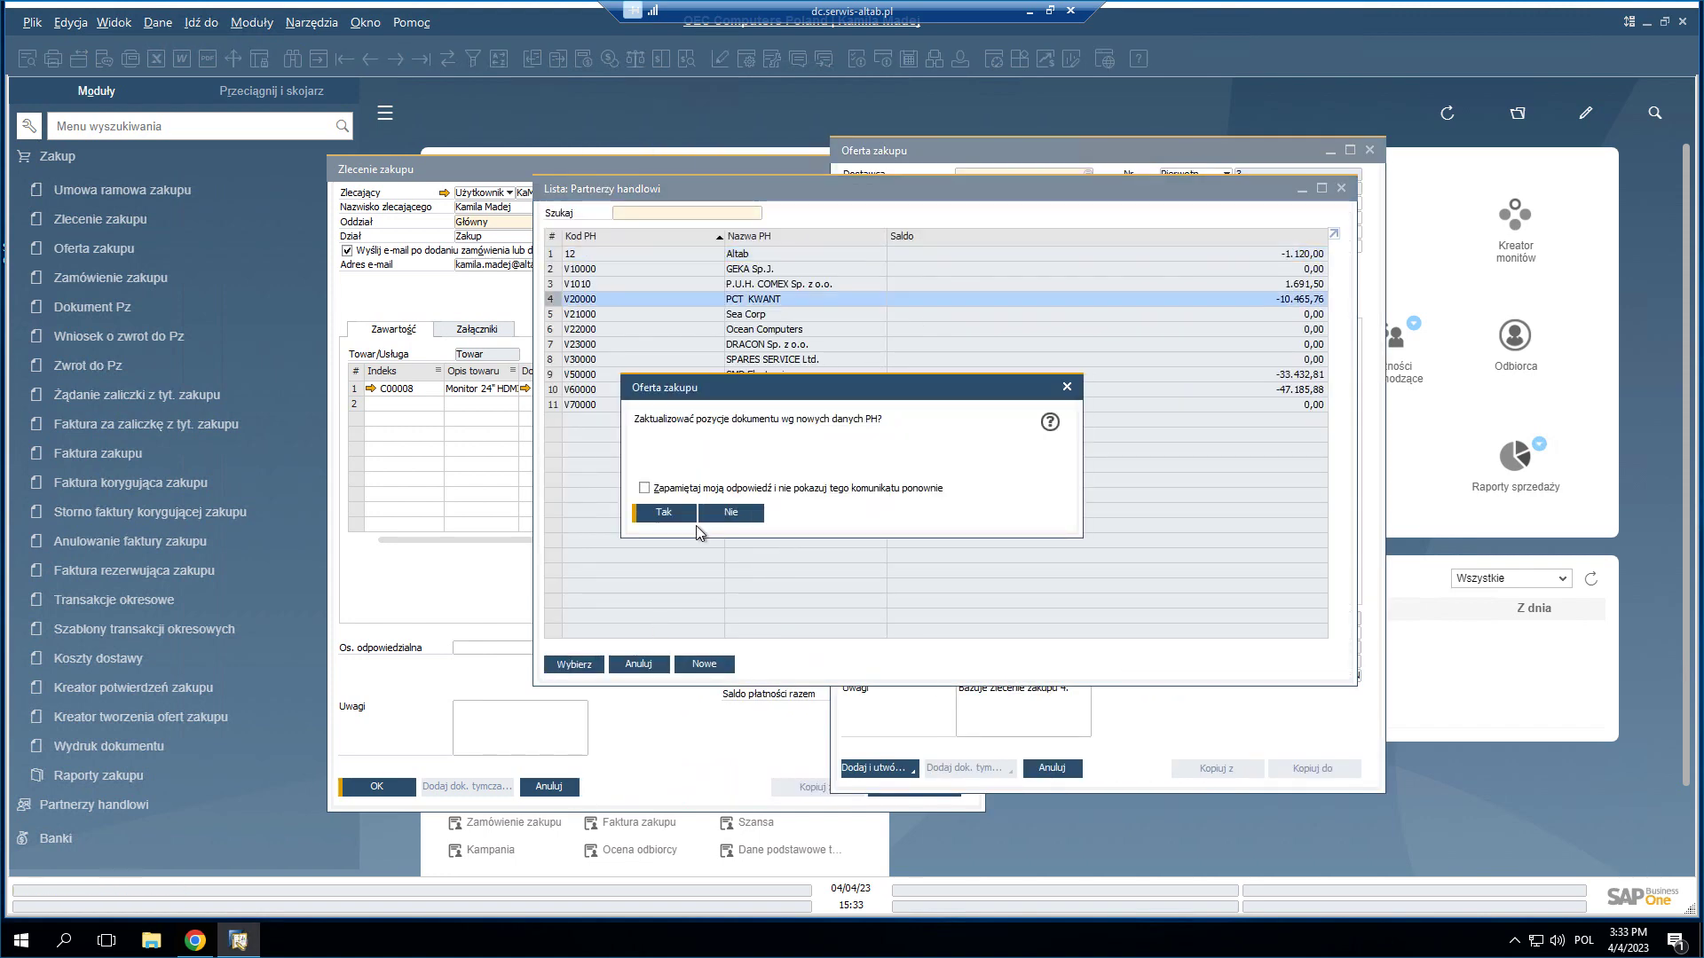
click(701, 530)
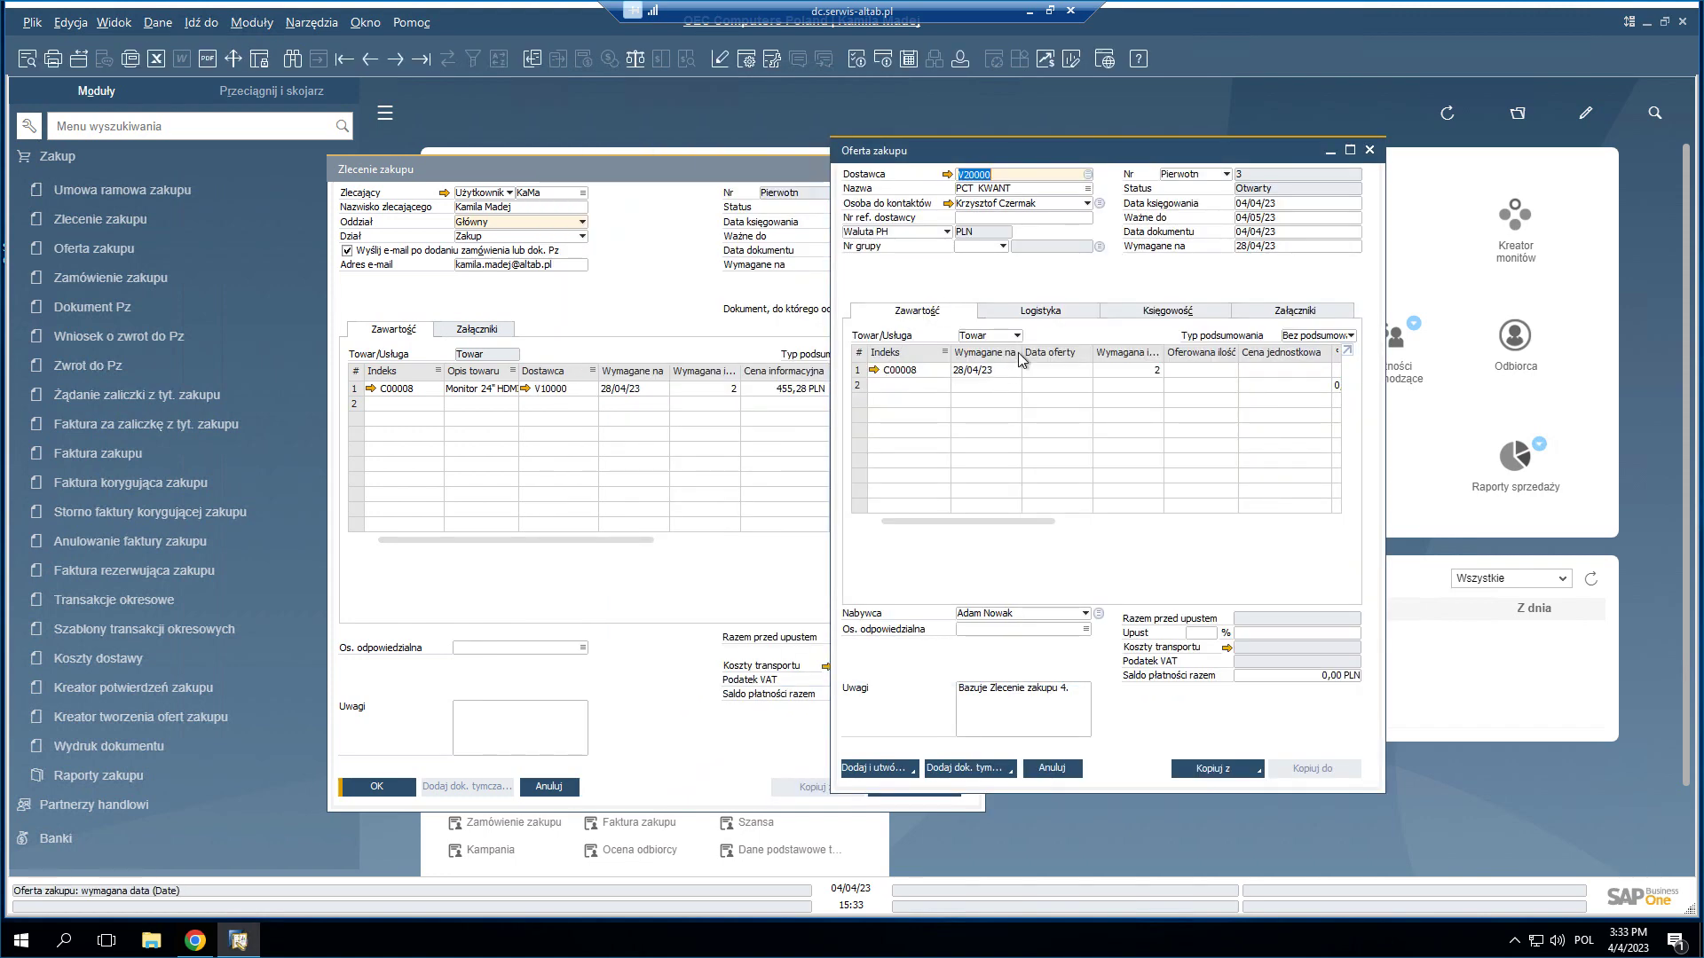
key(Return)
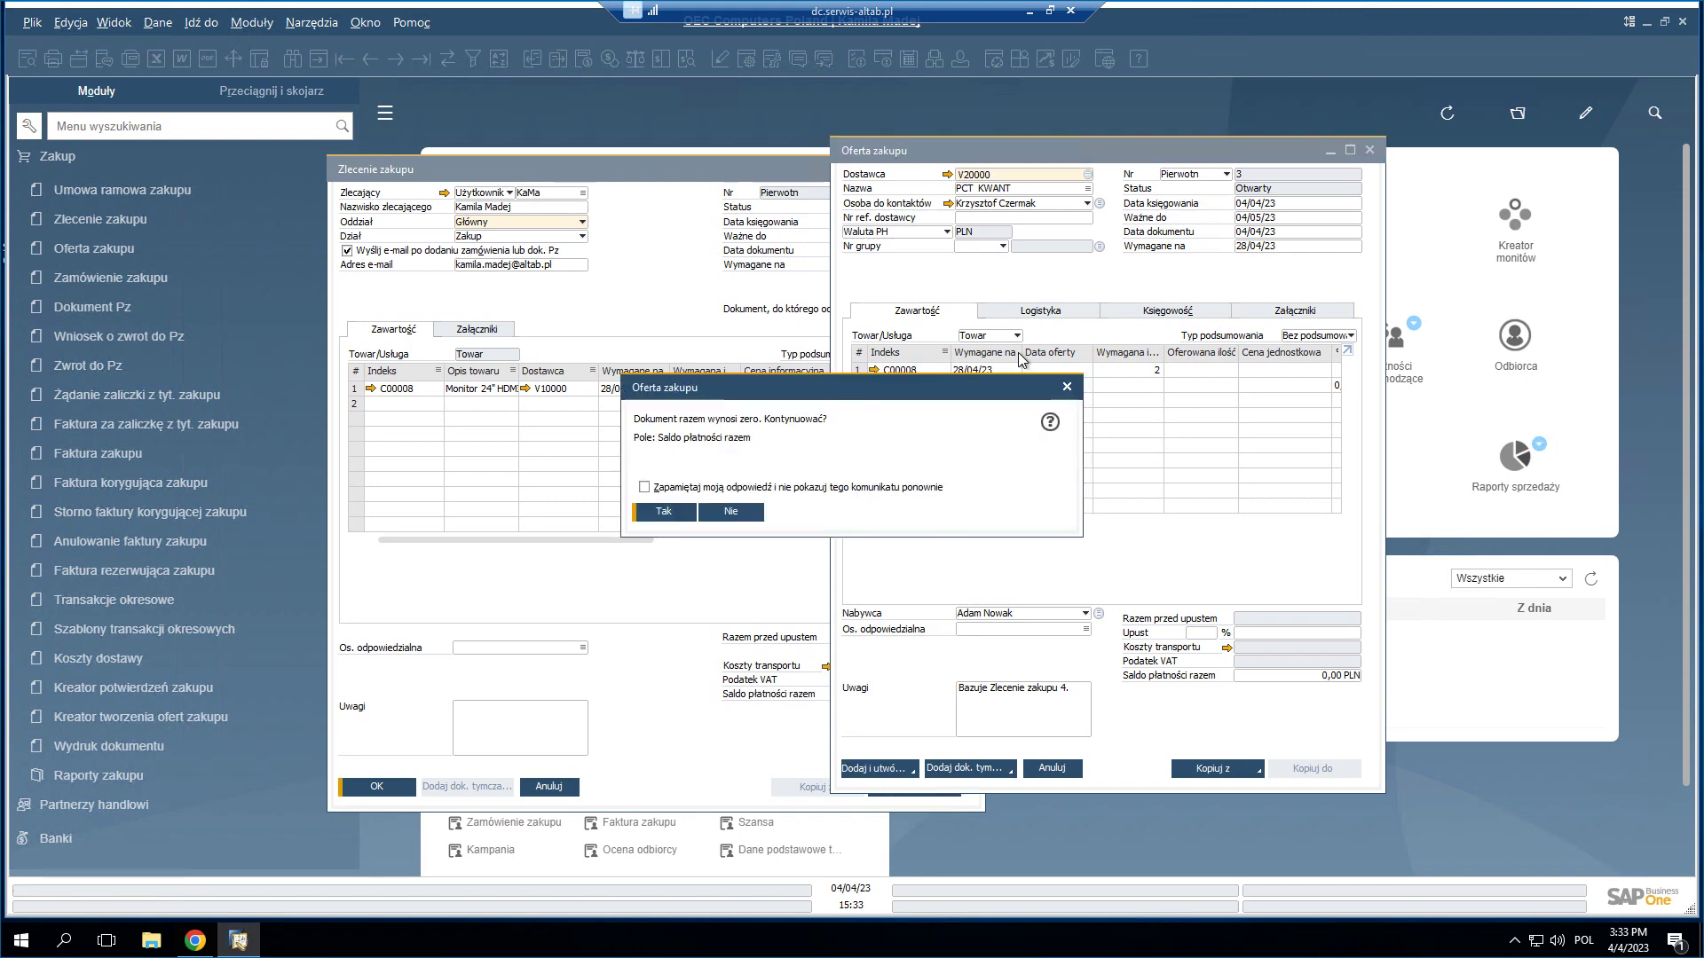
key(Return)
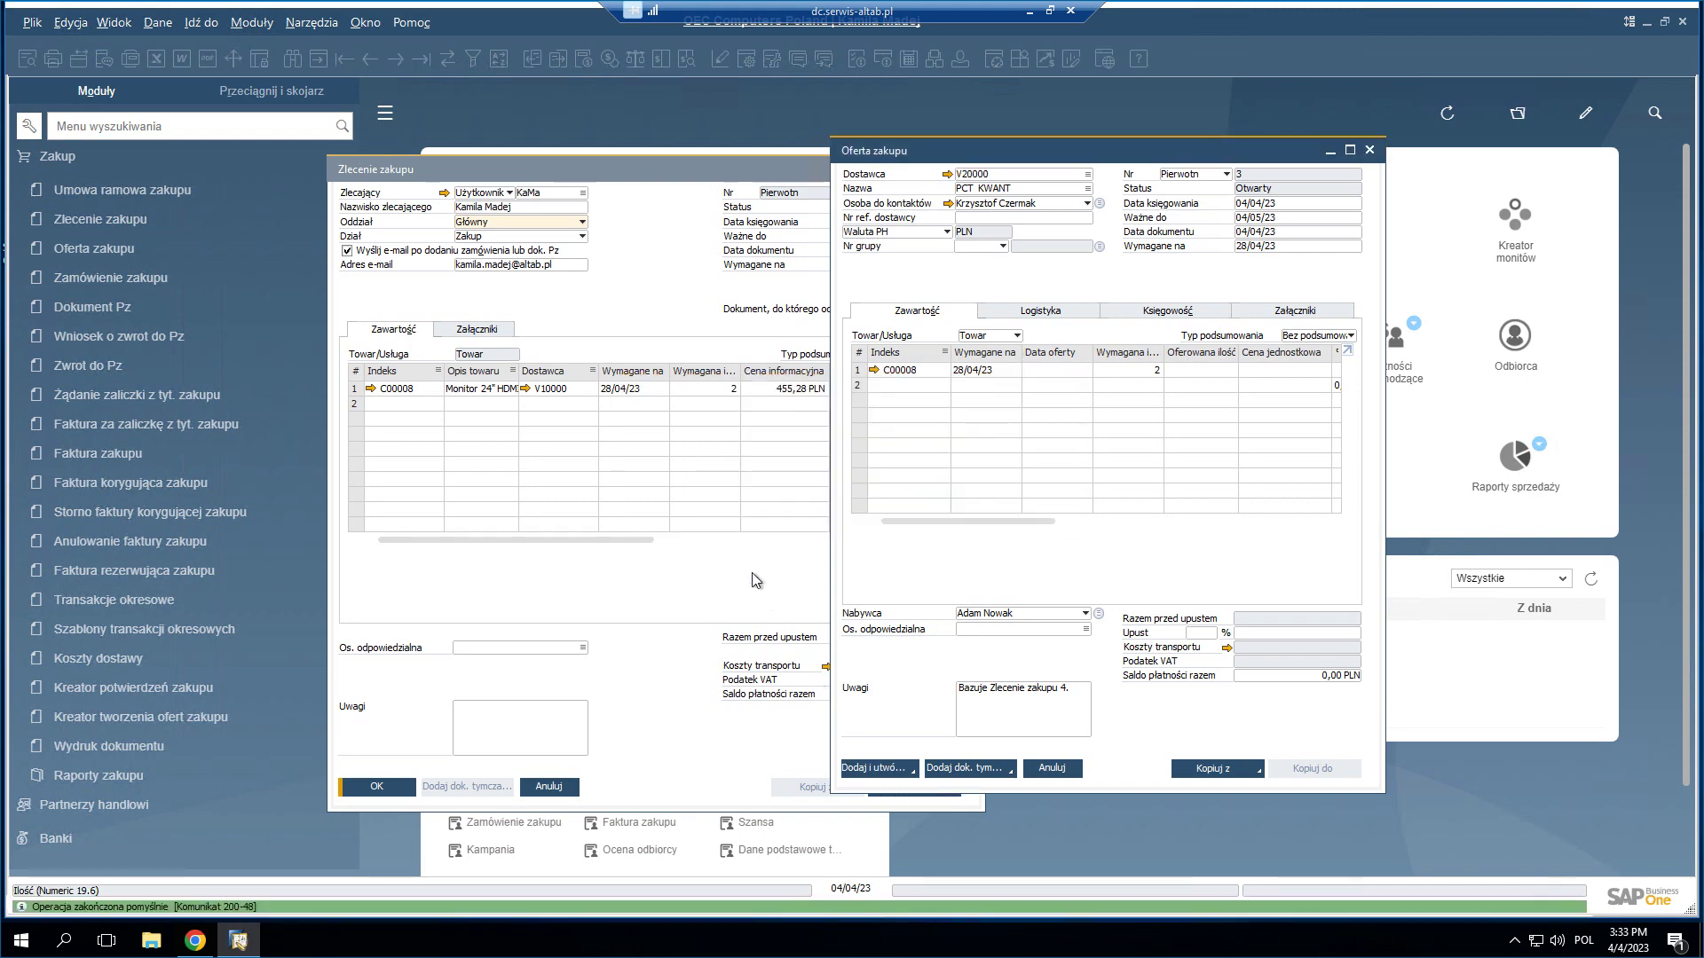
click(1053, 770)
- Copy the request into purchase quotation 4 for vendor DRACON Sp. z o.o. and save it
click(921, 788)
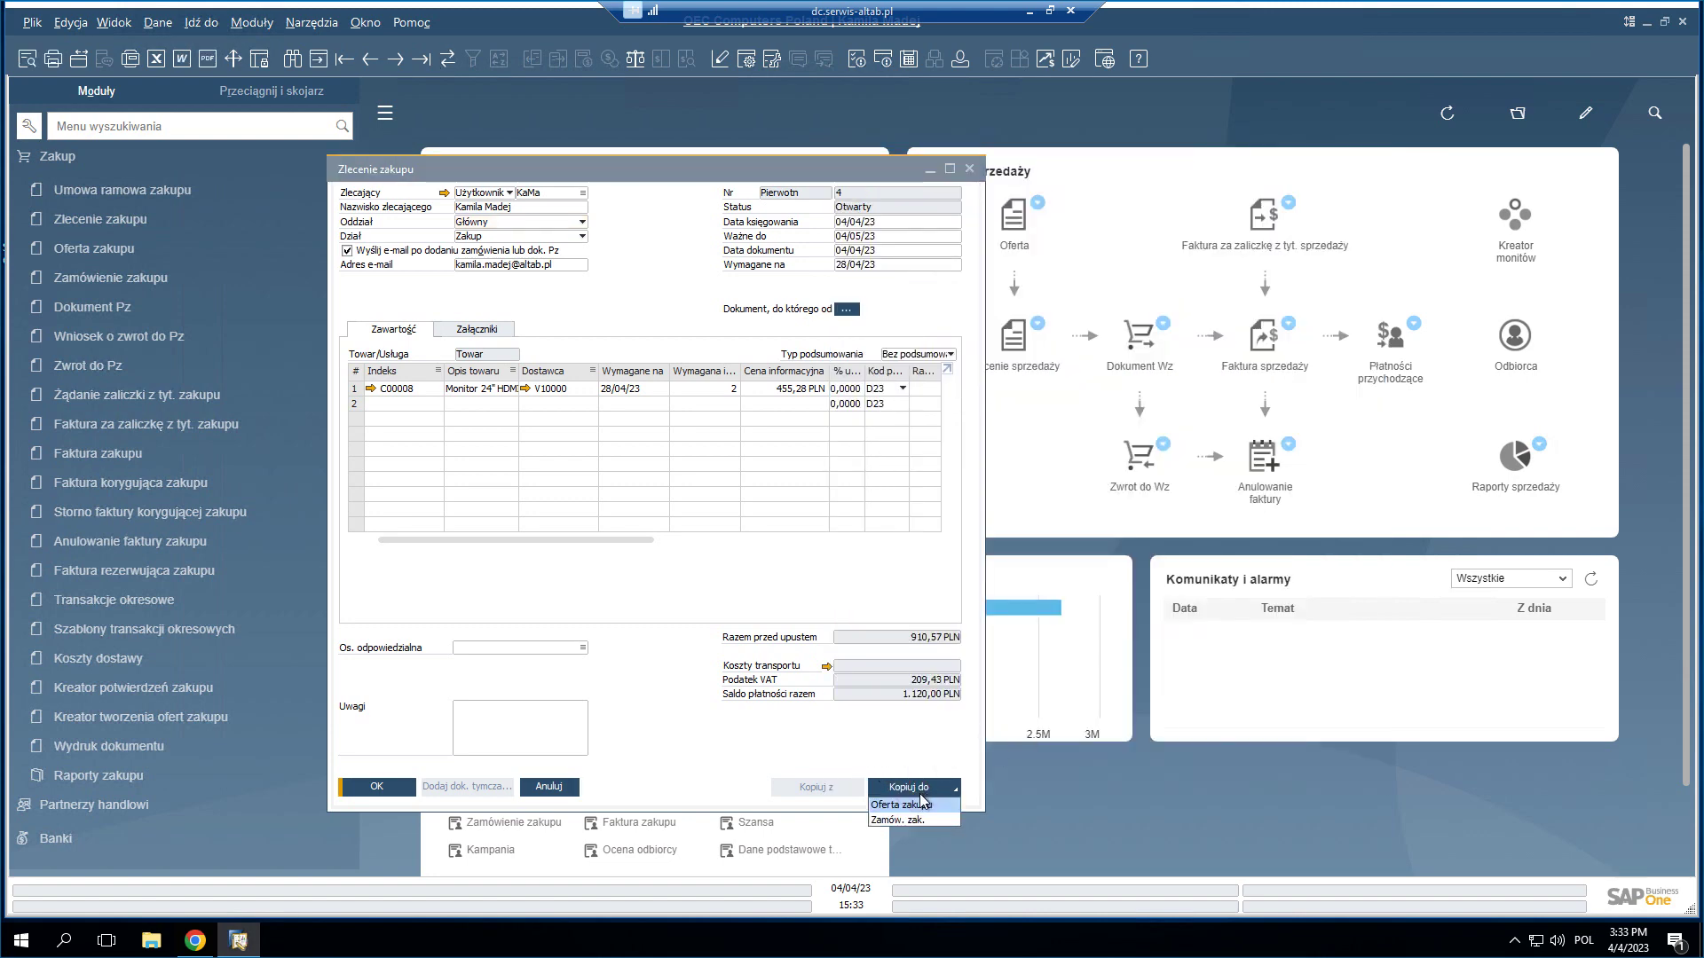
click(920, 803)
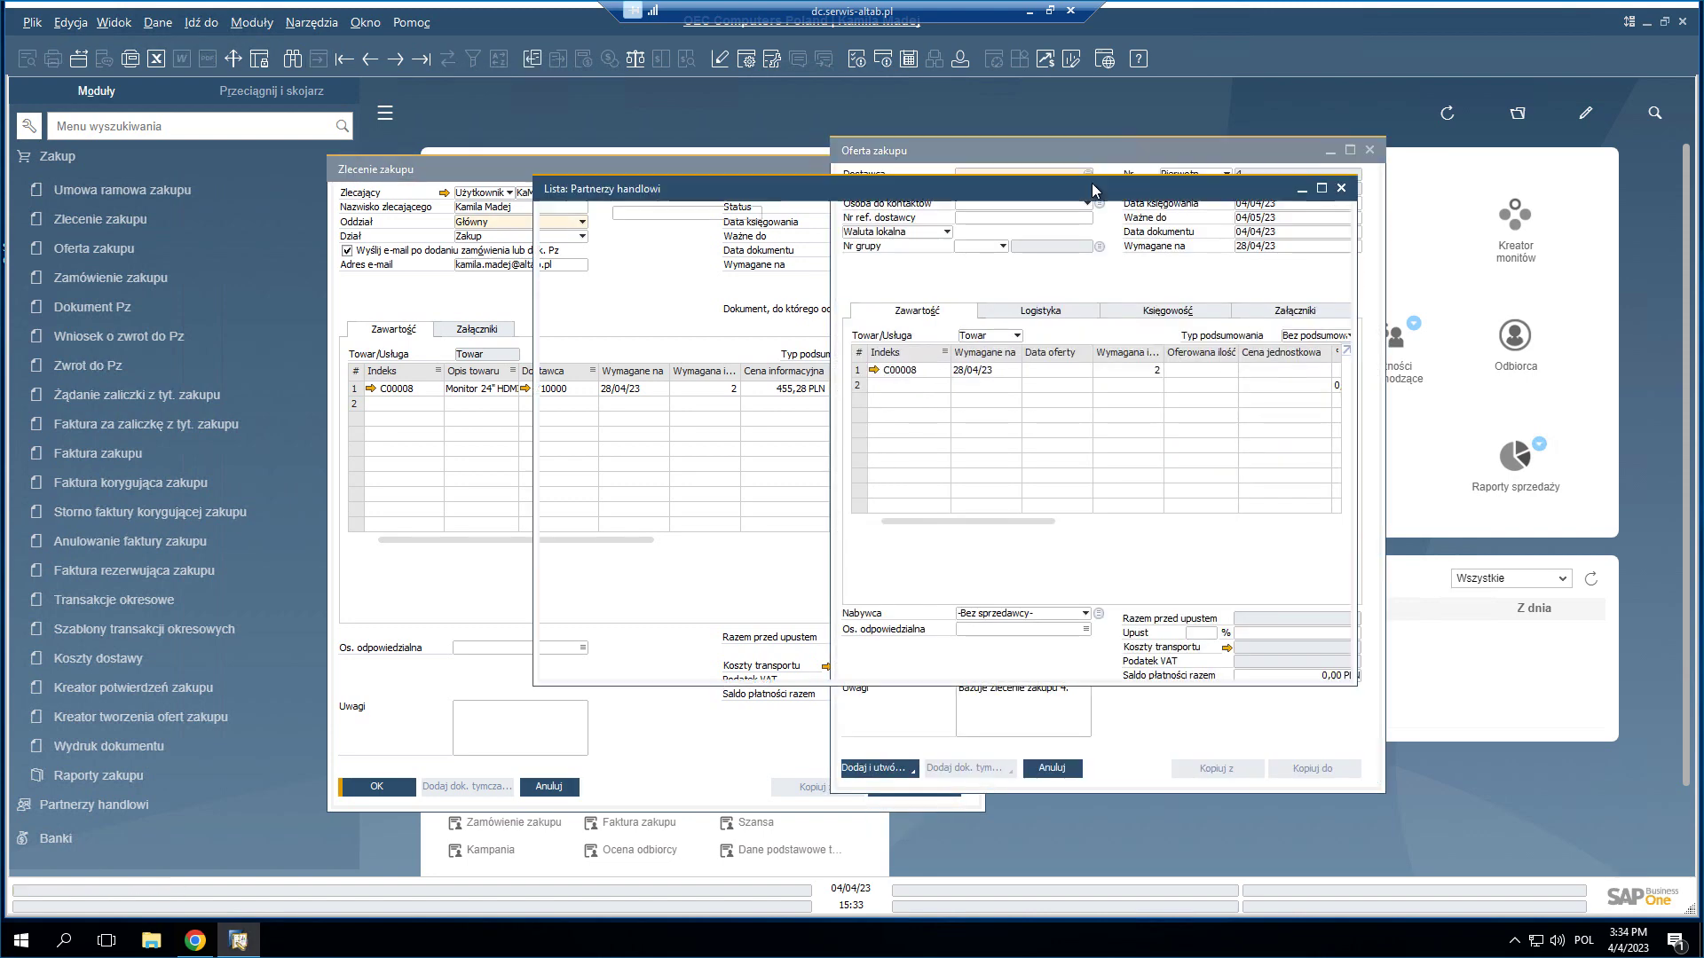
double_click(799, 335)
click(701, 521)
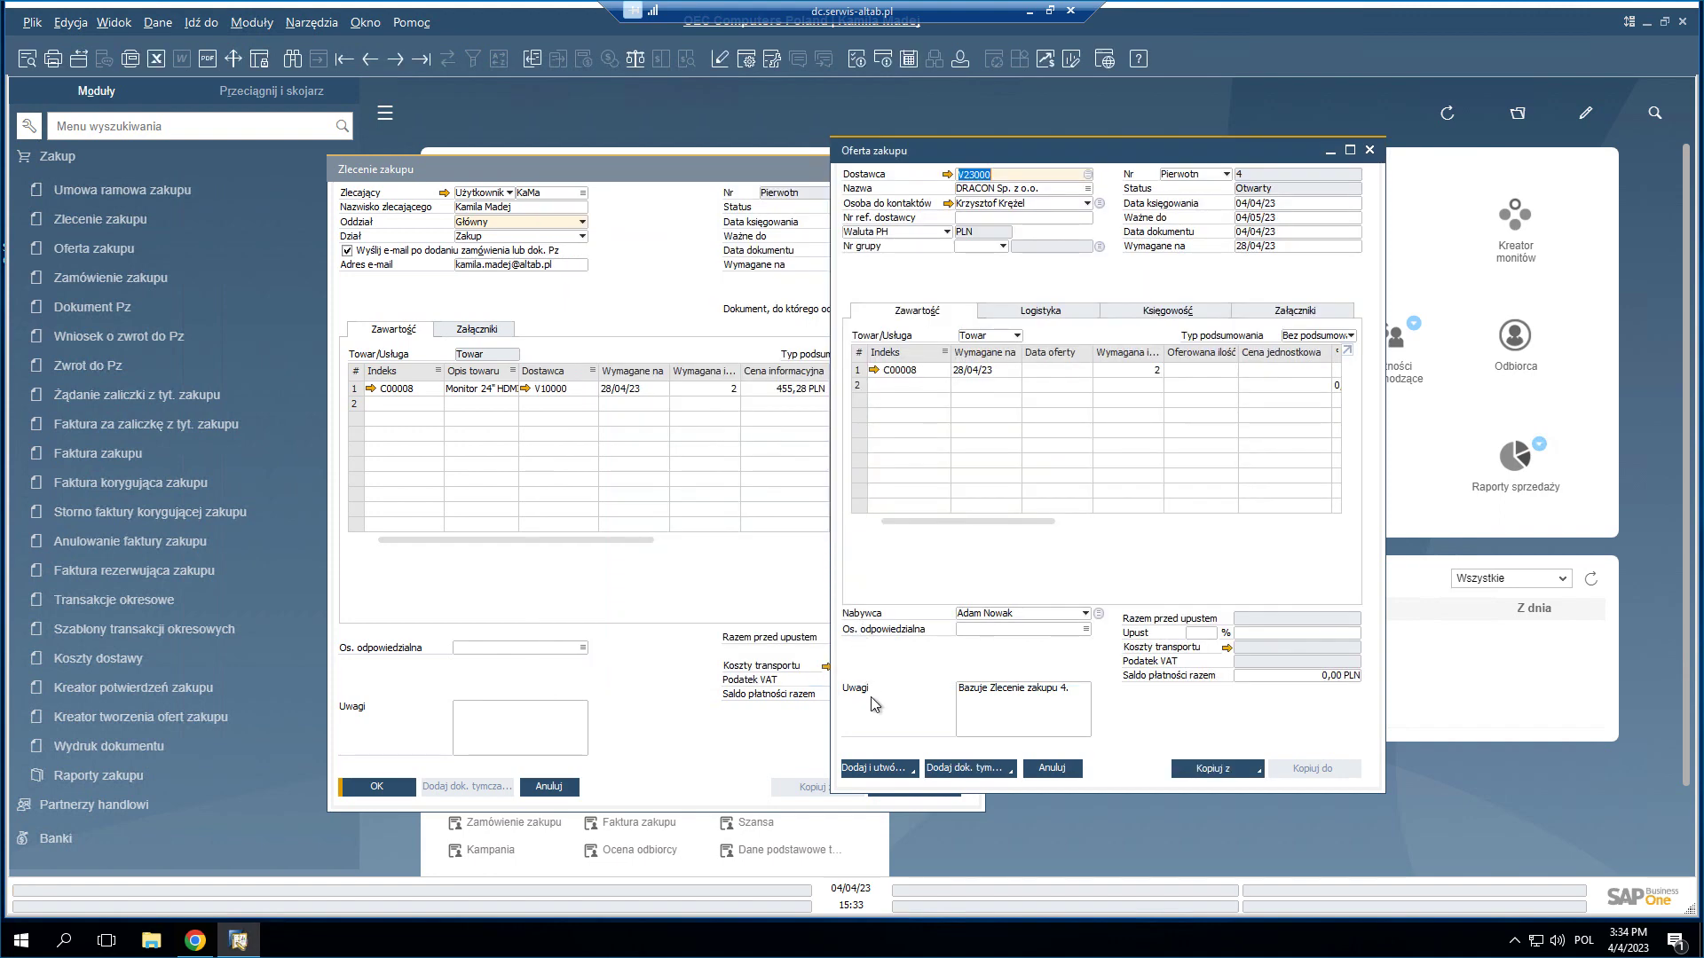
click(888, 768)
click(692, 522)
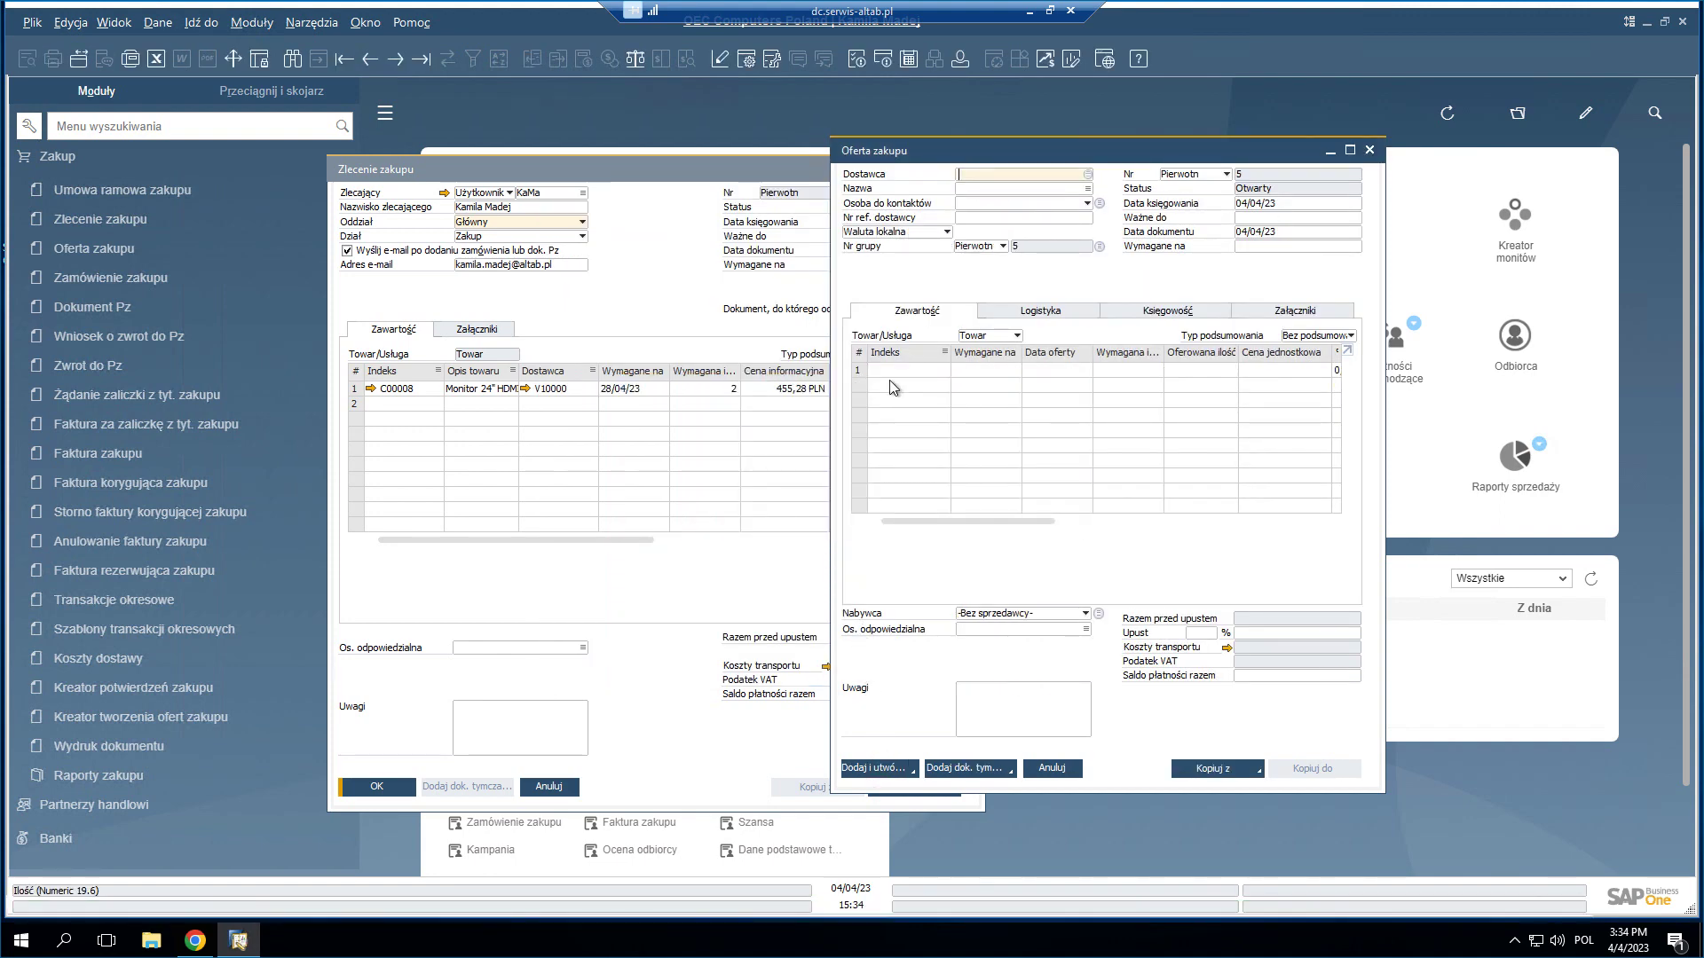
- Save the offered values on PCT KWANT's quotation 3 (900.00 PLN)
click(371, 62)
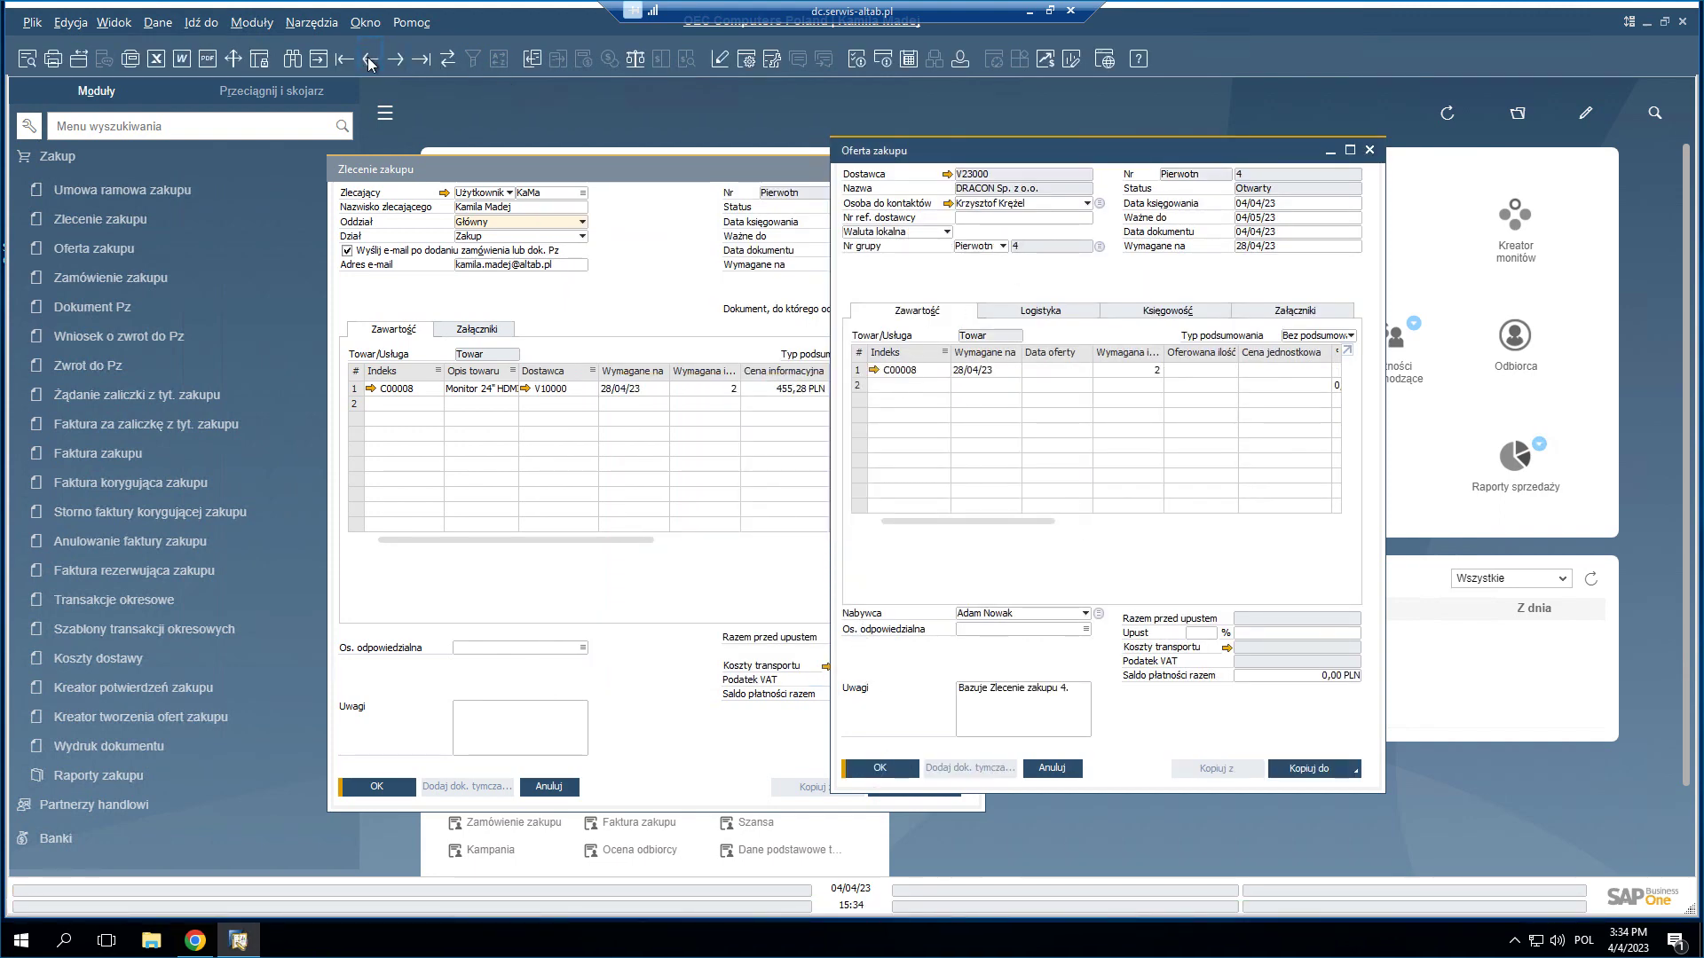
click(371, 62)
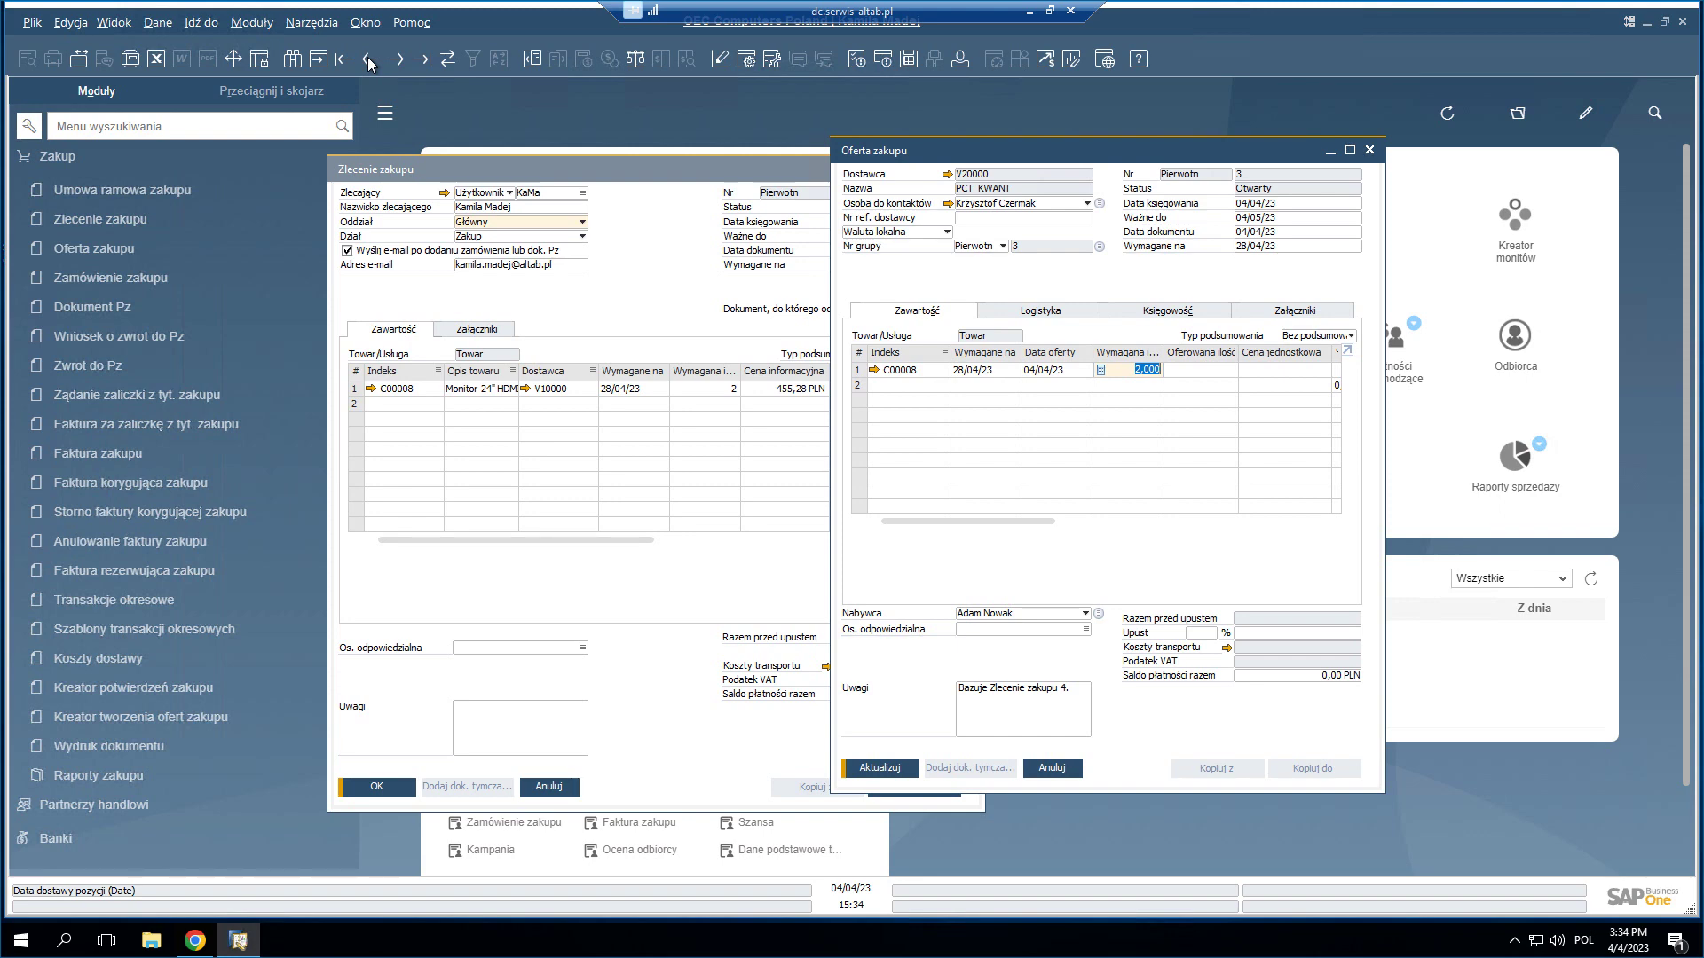
click(880, 769)
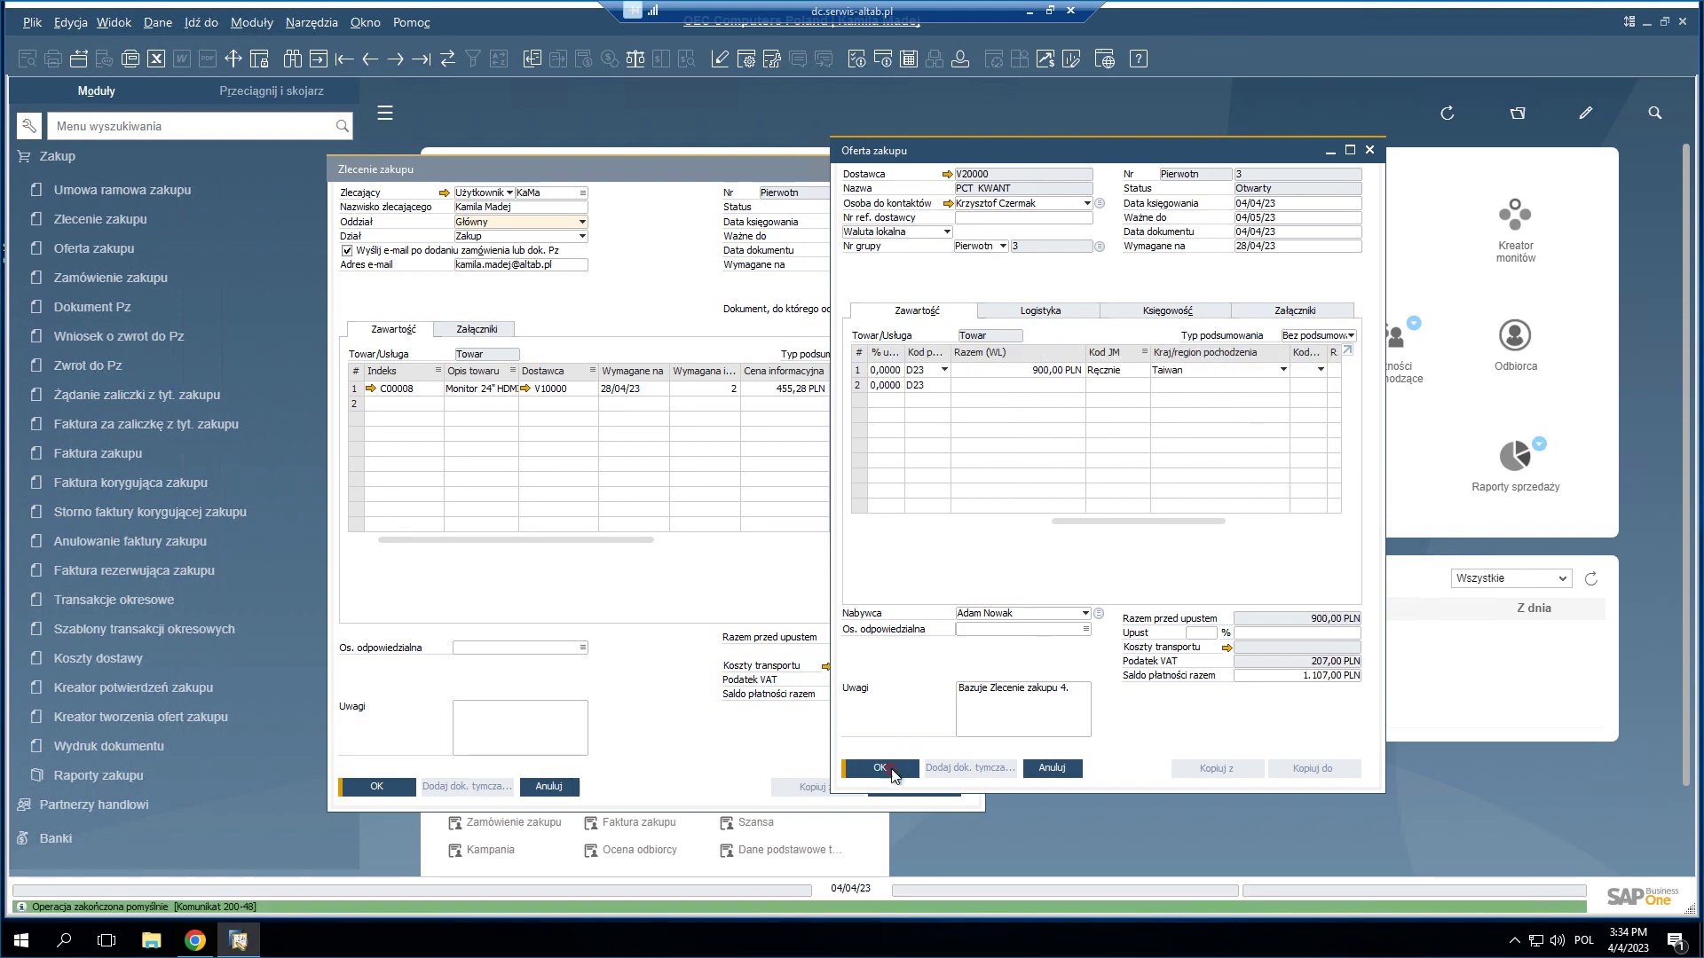
- Enter offered quantity 2 on DRACON's quotation 4, update it to 1,100.00 PLN and close it
click(397, 60)
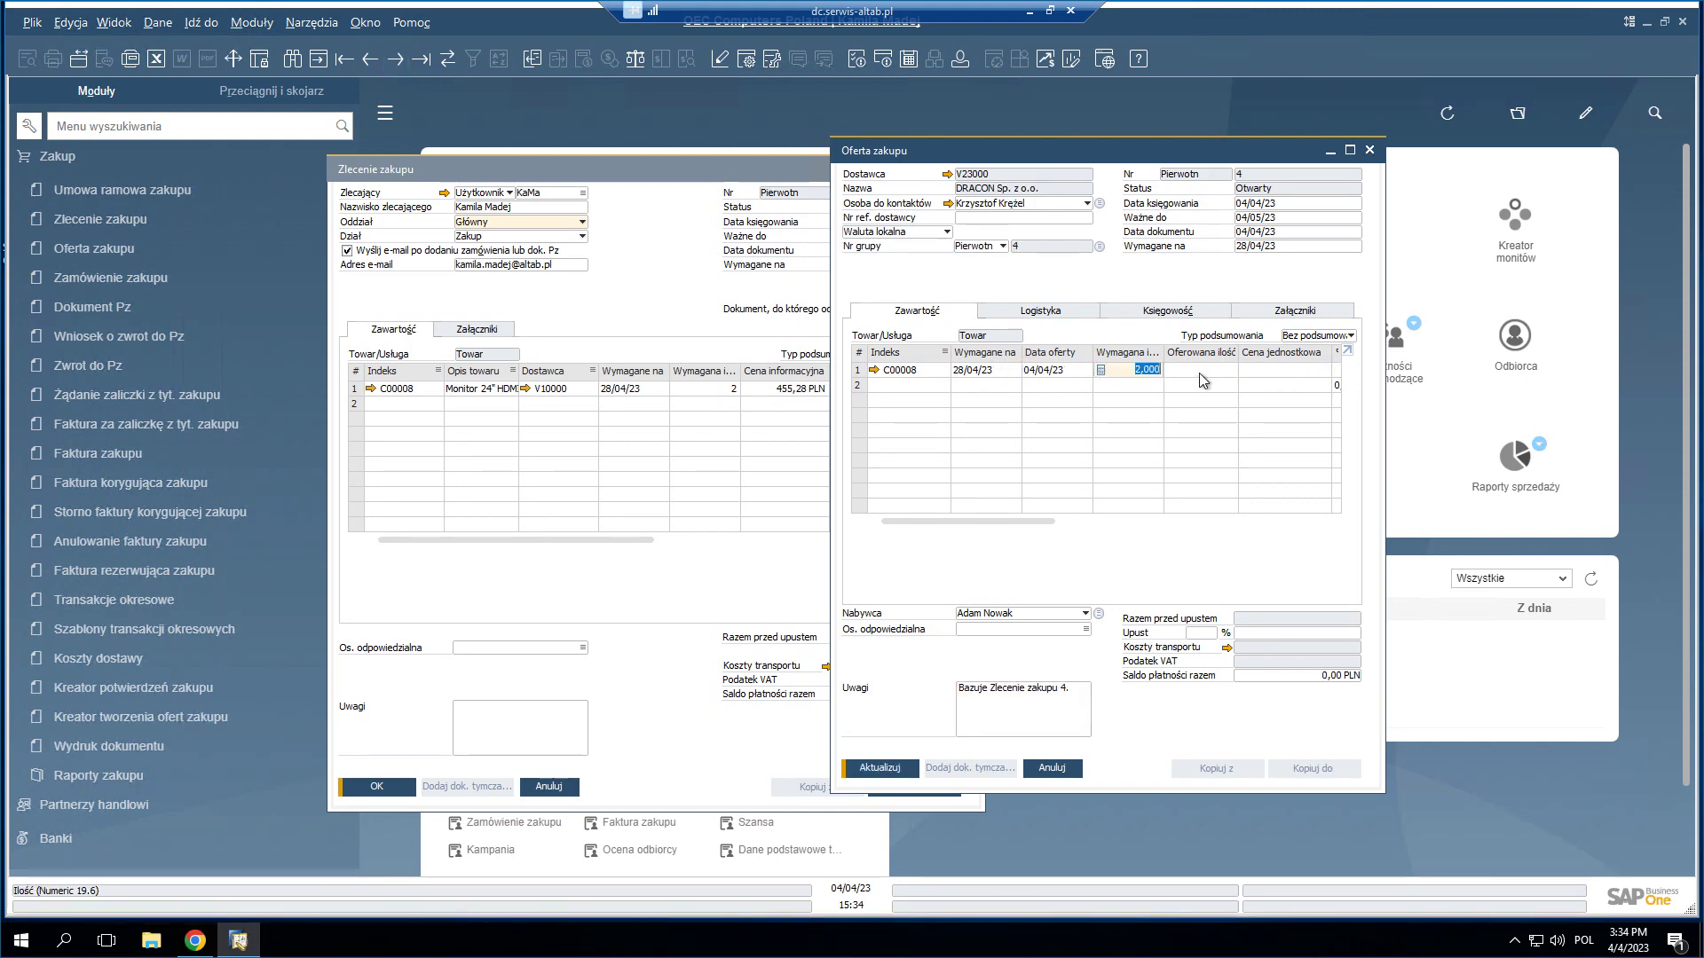
key(Tab)
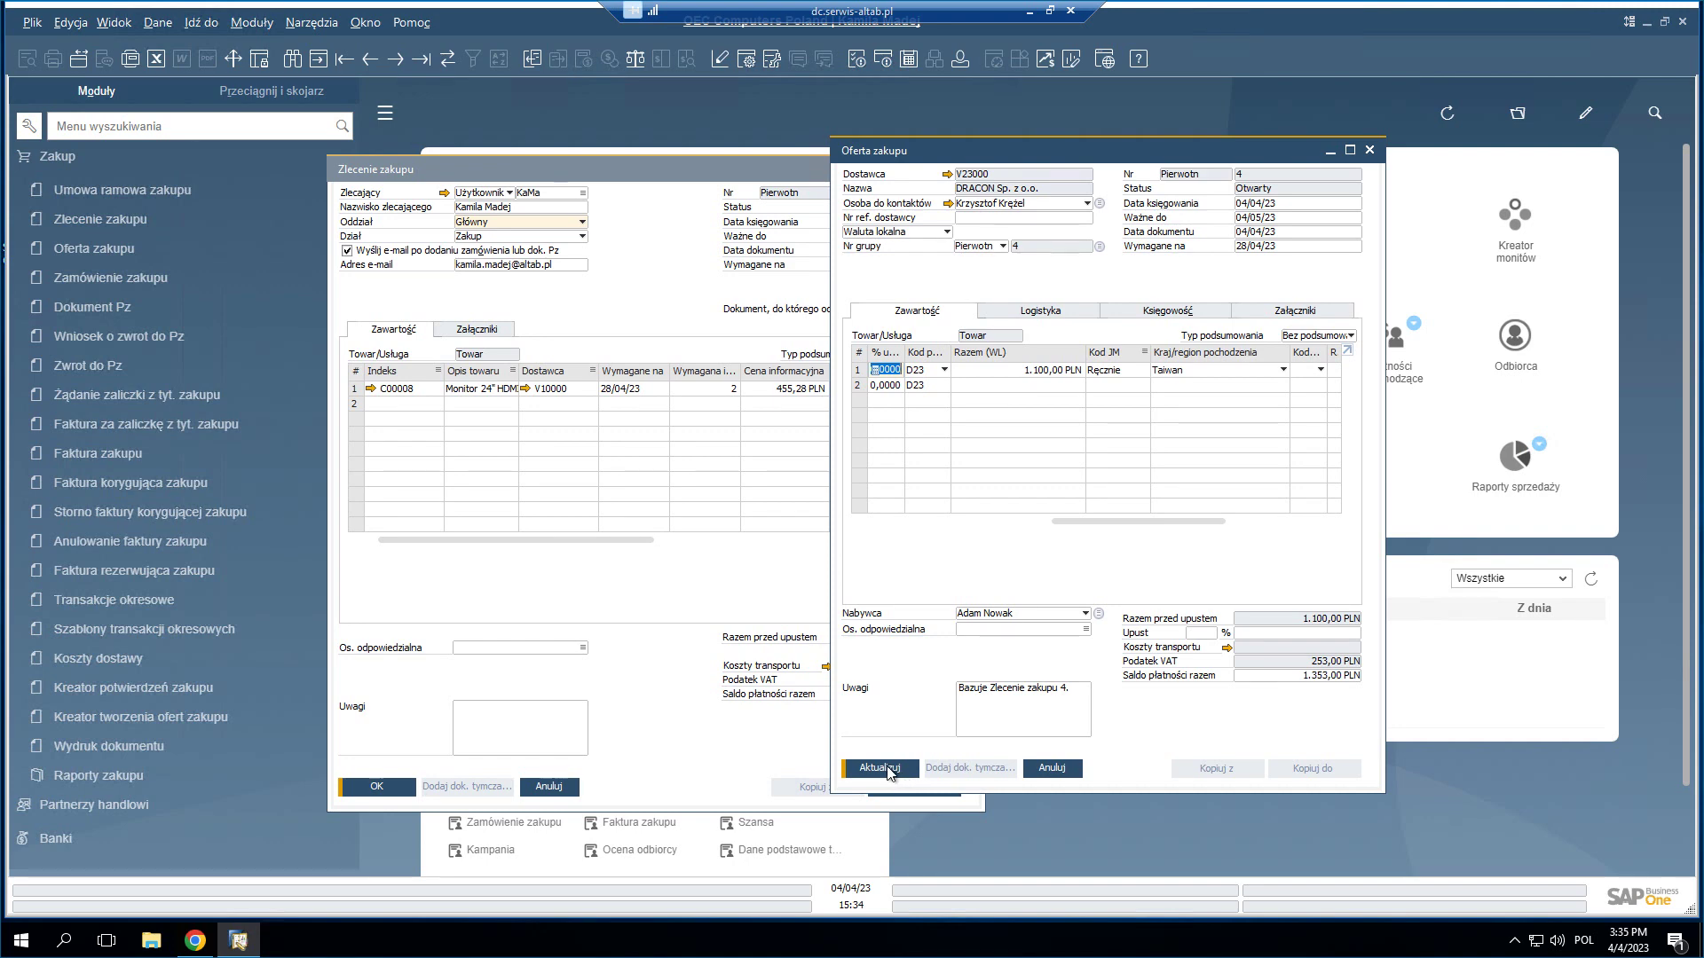
click(882, 768)
click(889, 766)
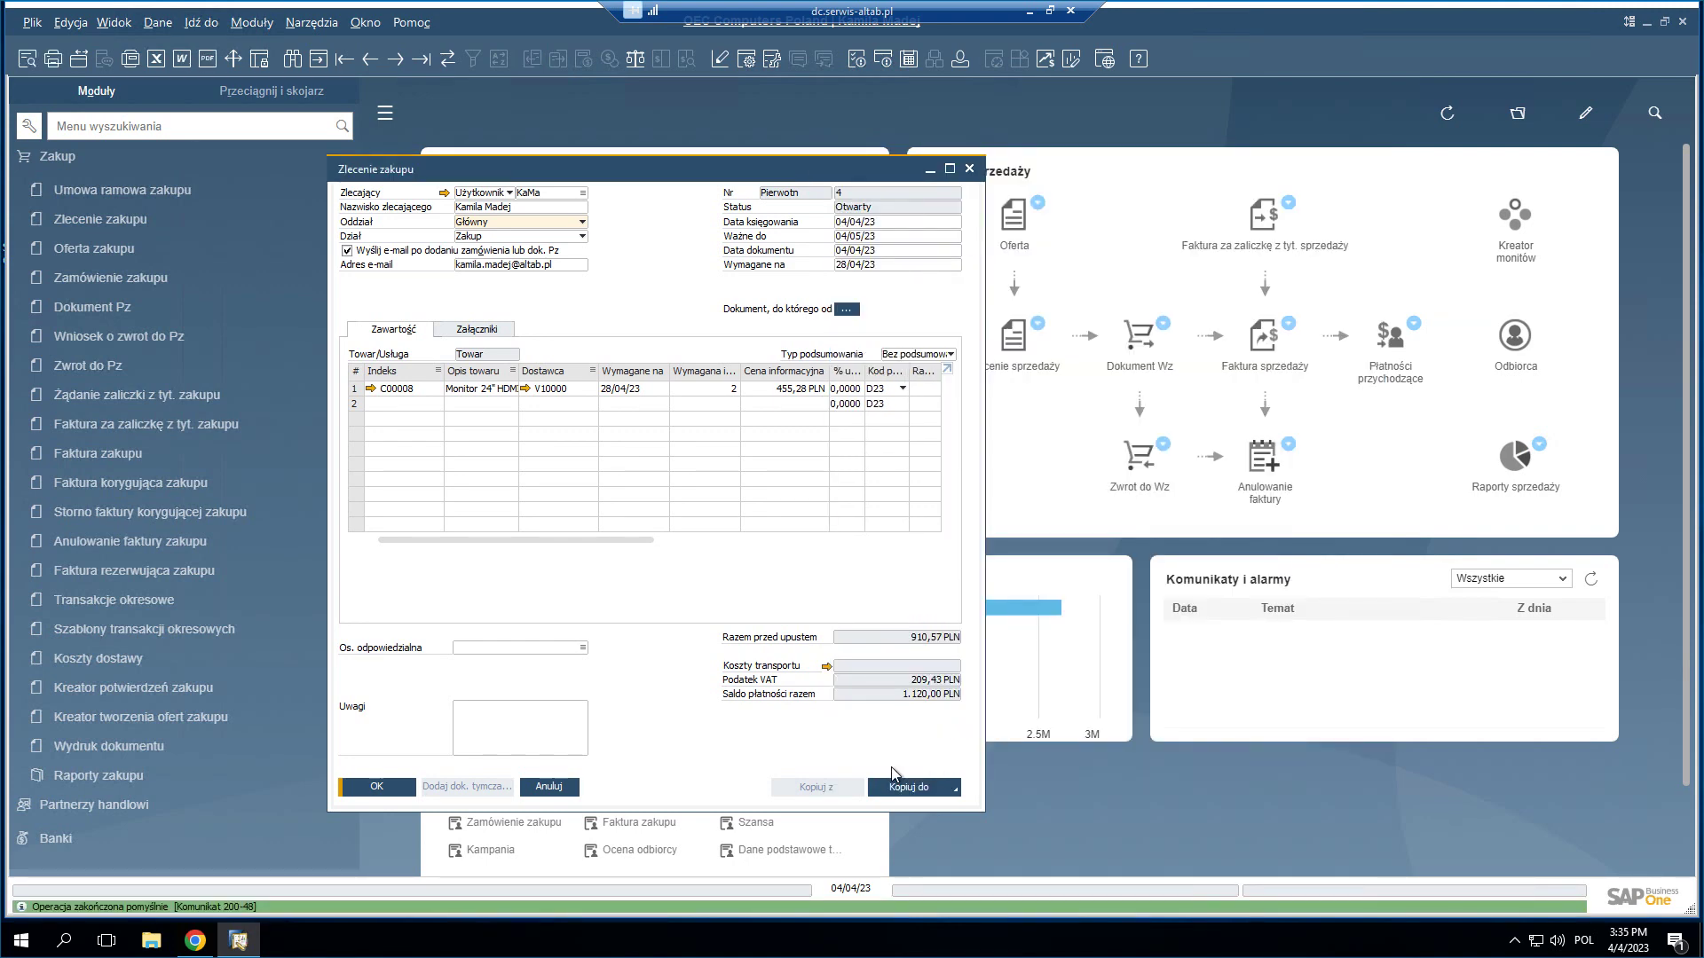
click(126, 776)
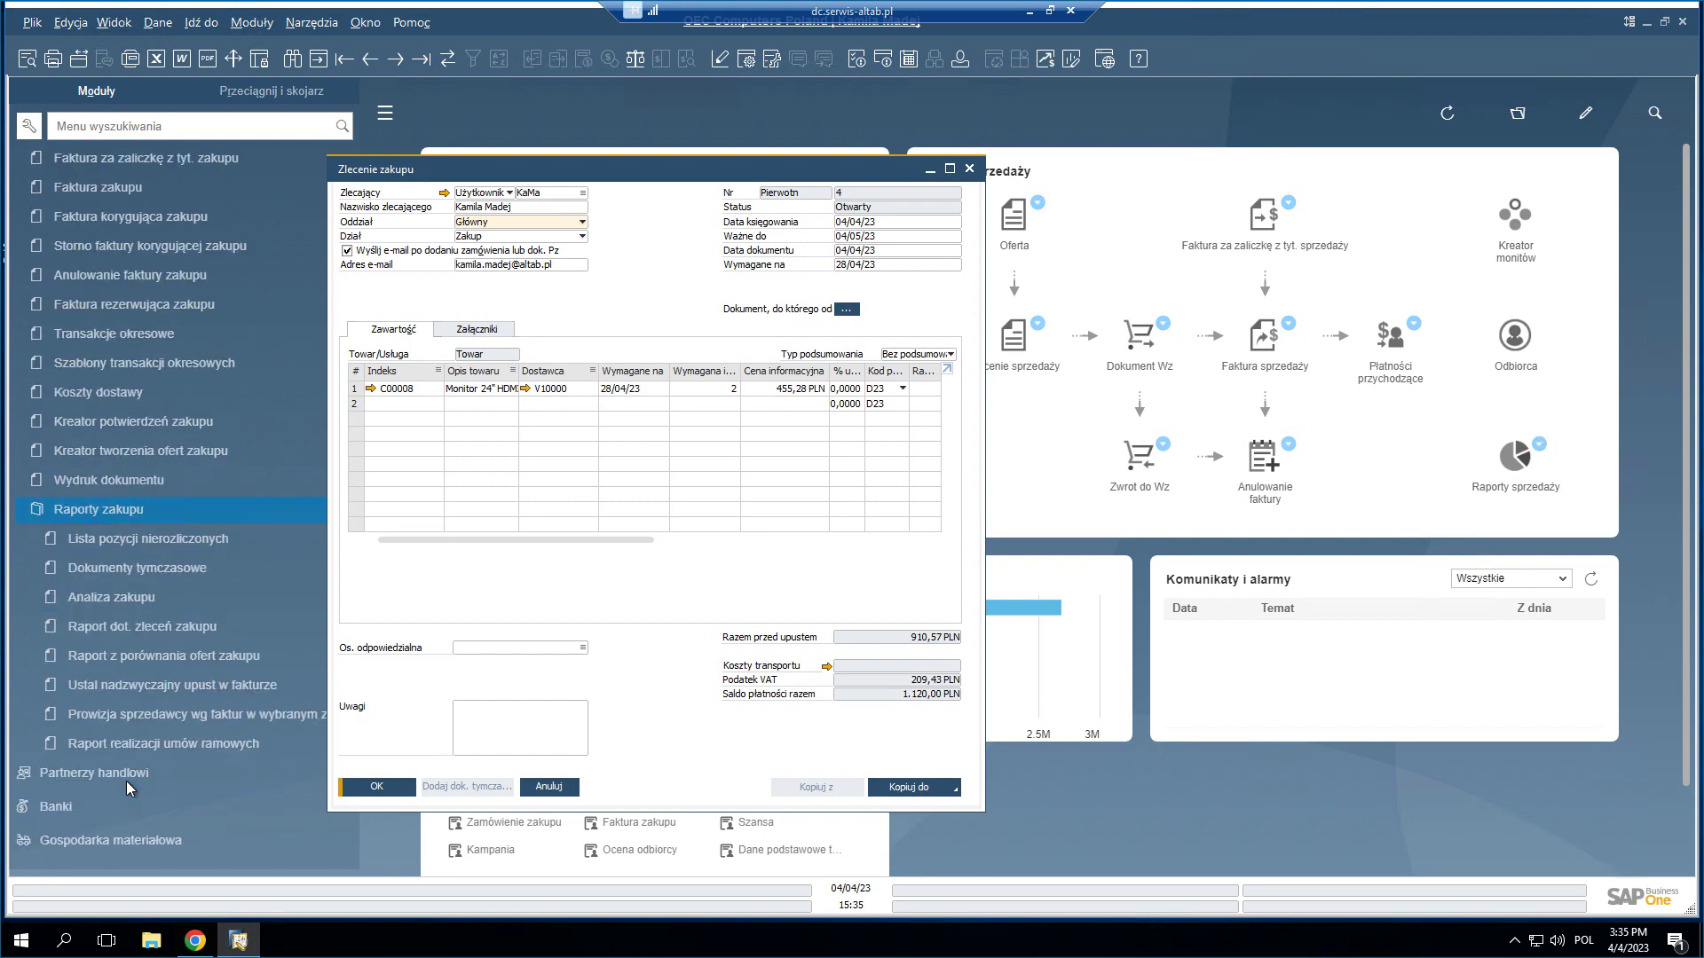
- Run Raport z porównania ofert zakupu with C00008 as both Indeks Od and Do
click(190, 667)
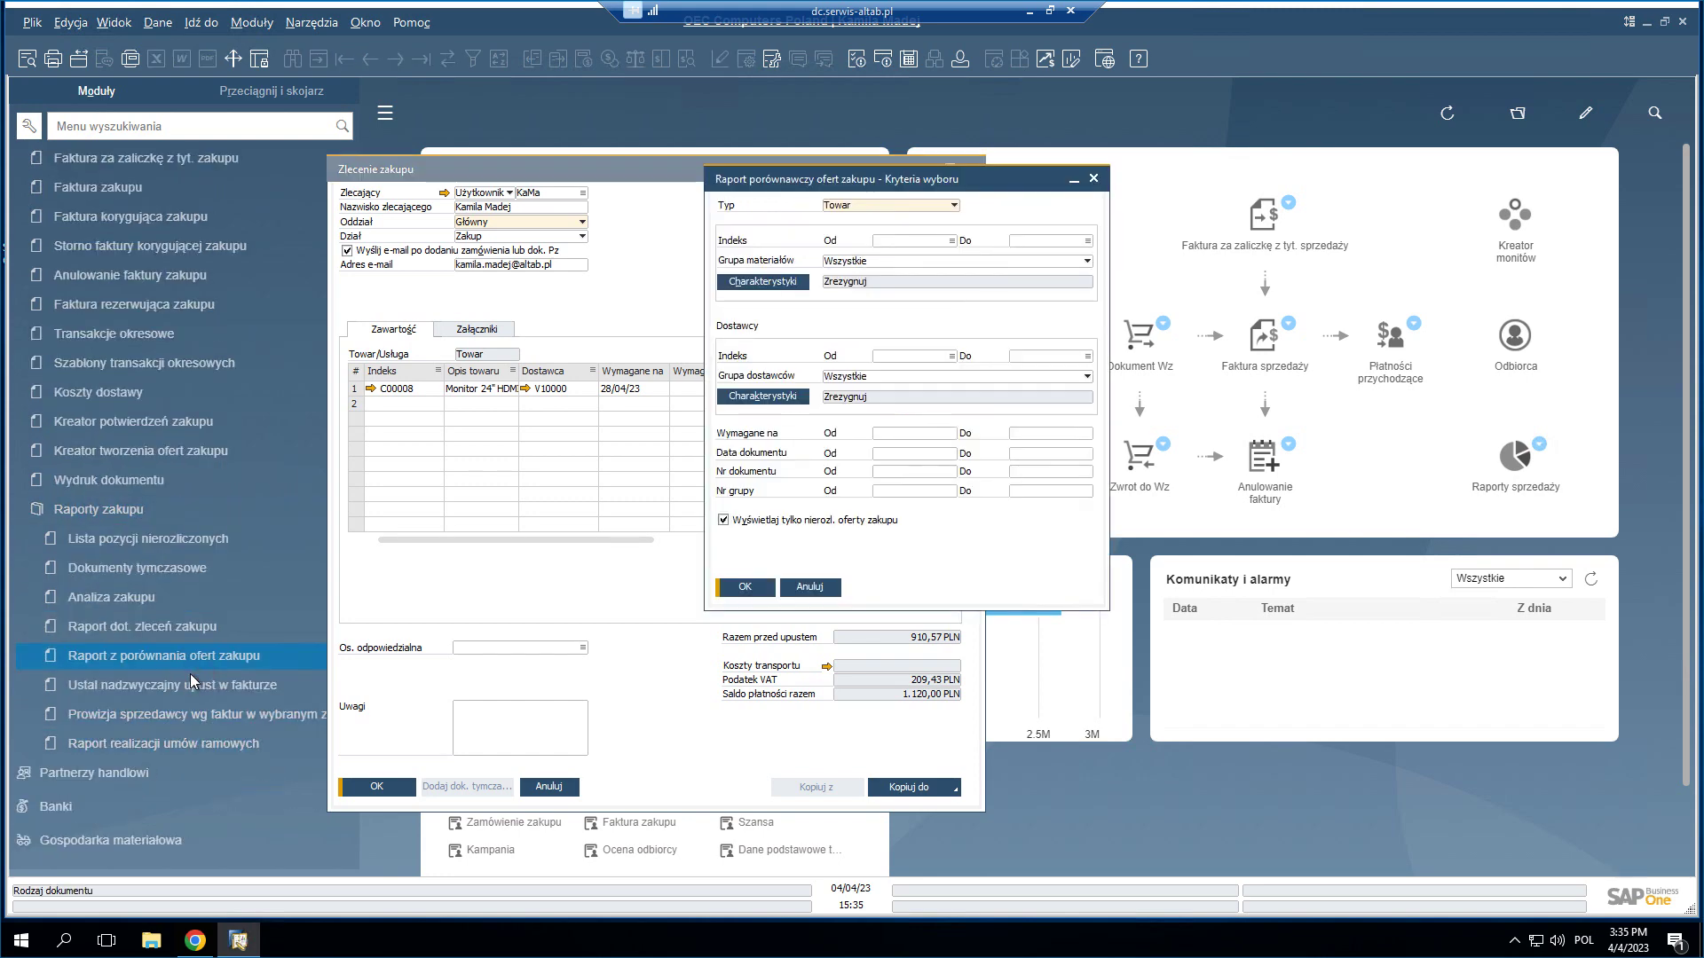
right_click(395, 390)
key(ctrl+c)
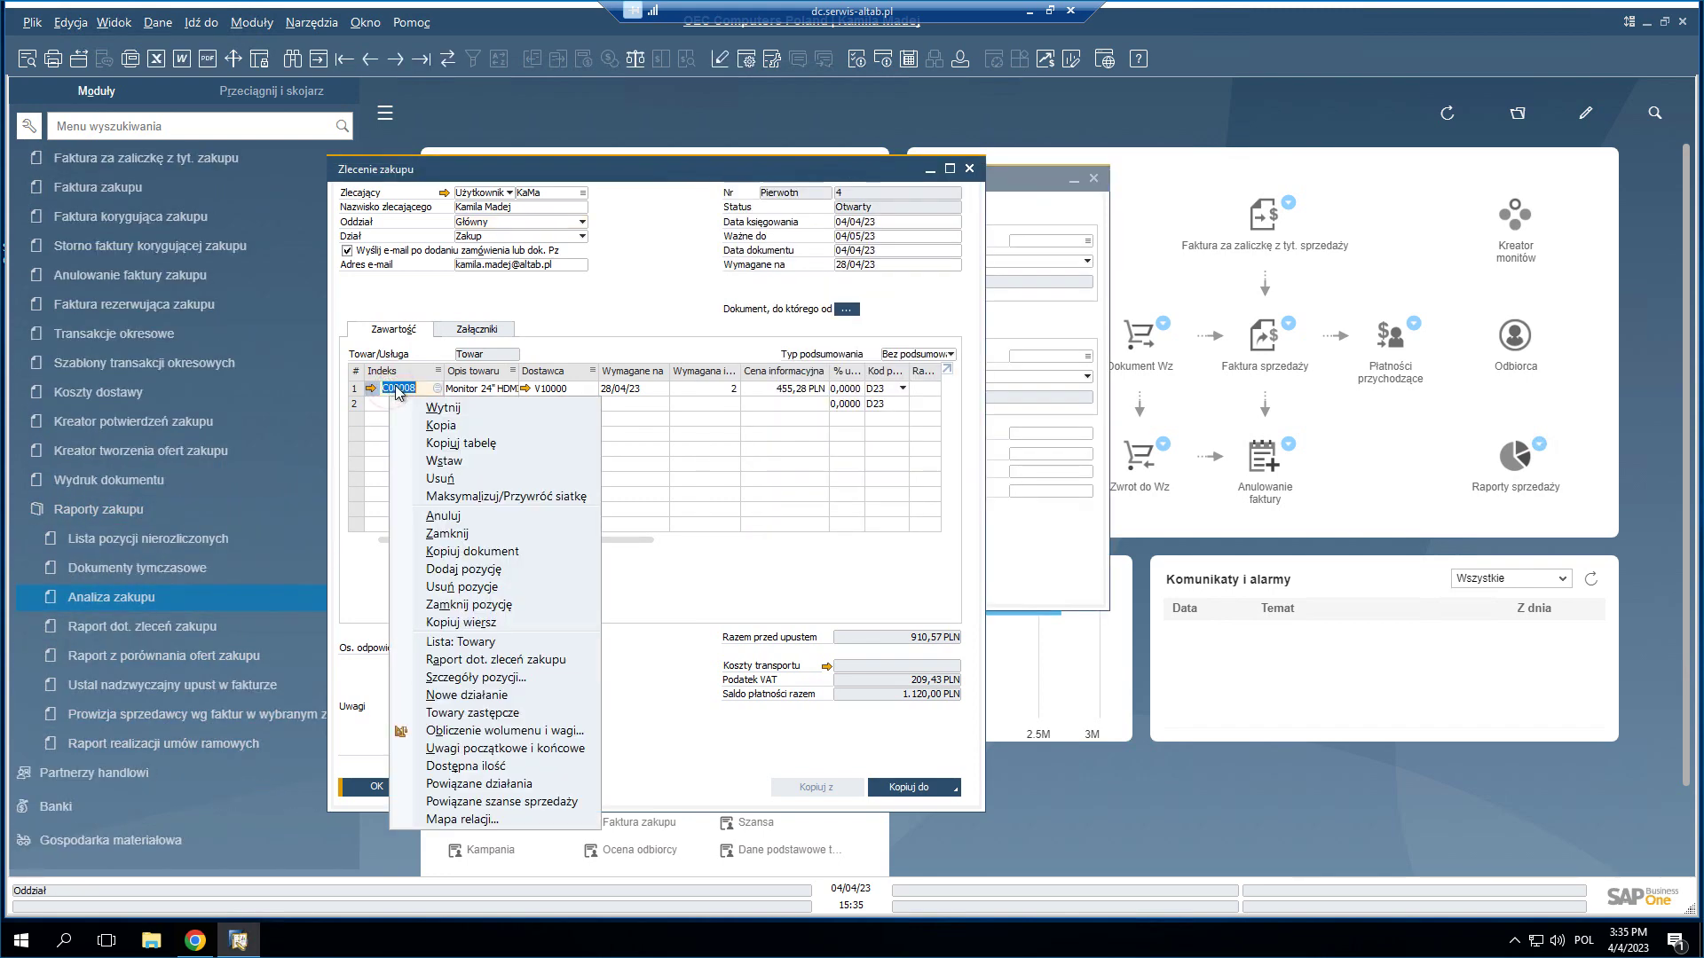
click(431, 425)
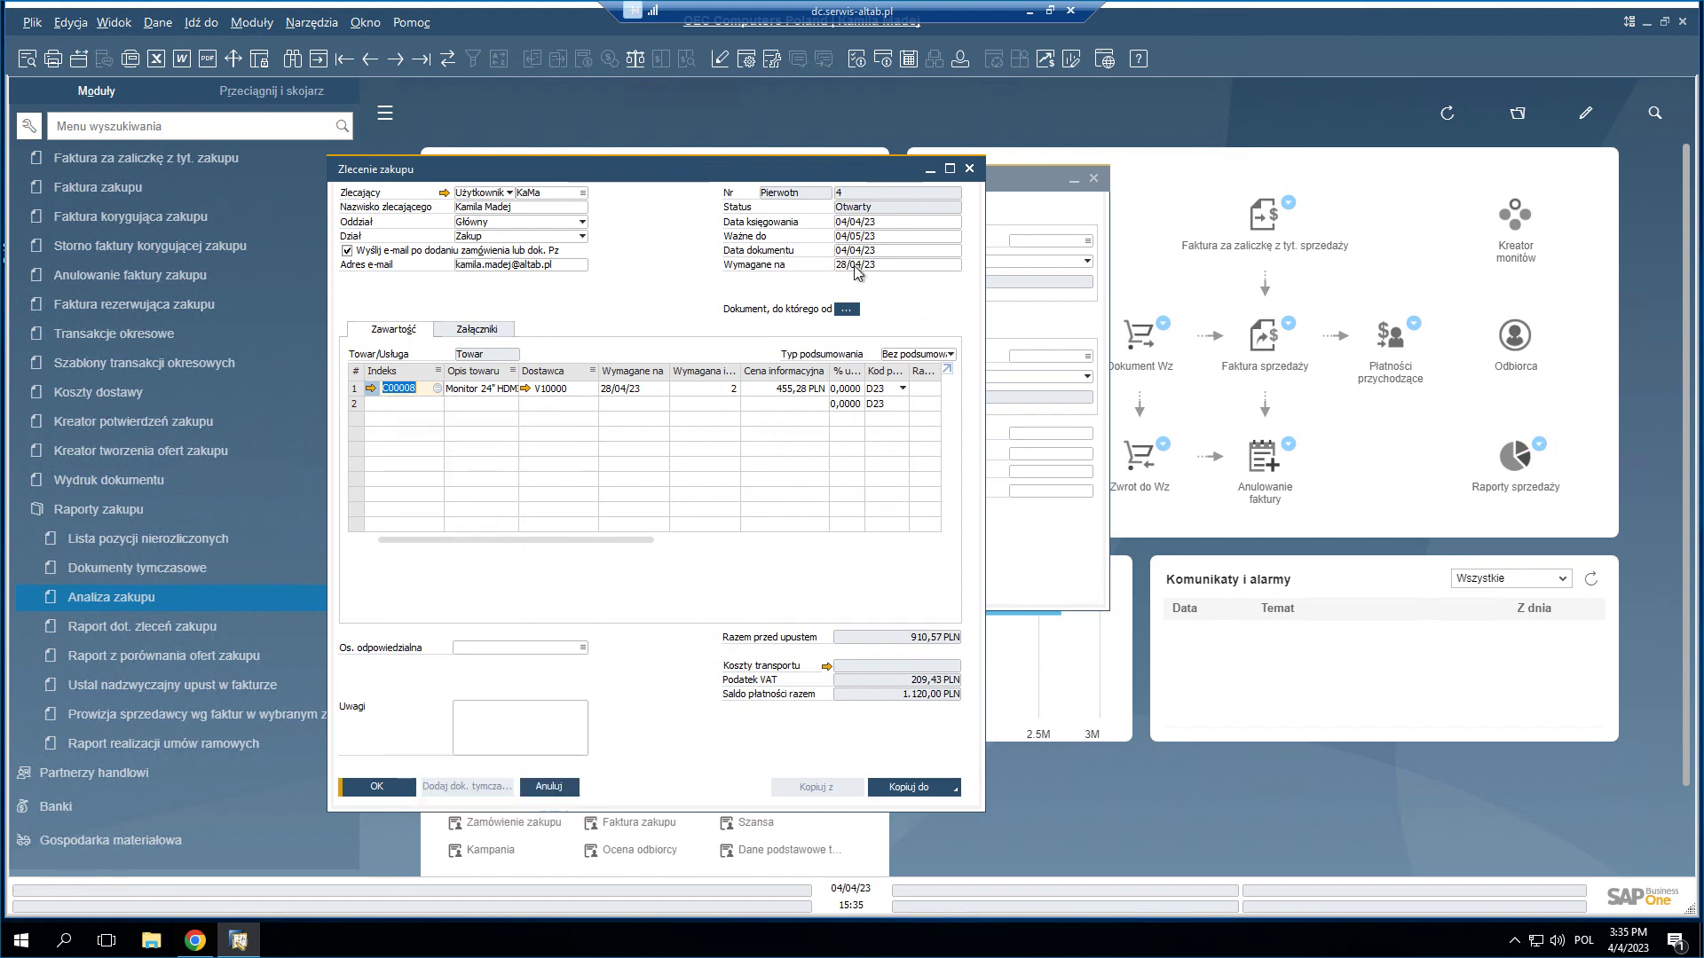
click(1020, 197)
click(908, 240)
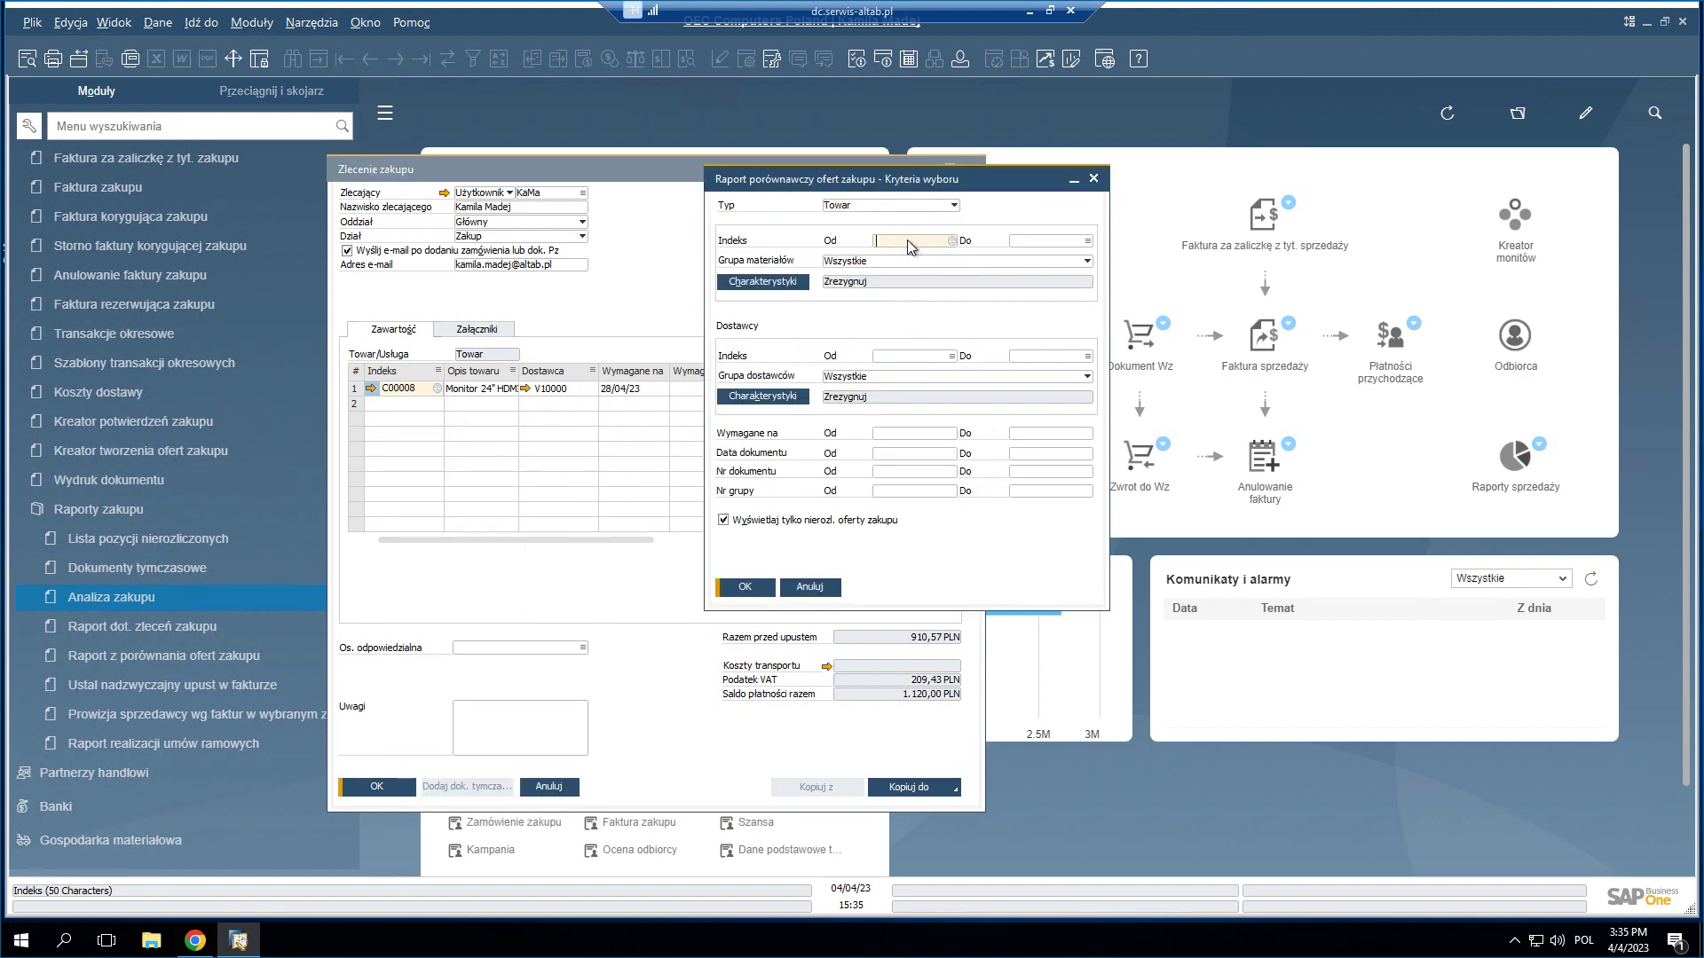
key(ctrl+v)
click(1055, 242)
key(ctrl+v)
click(751, 589)
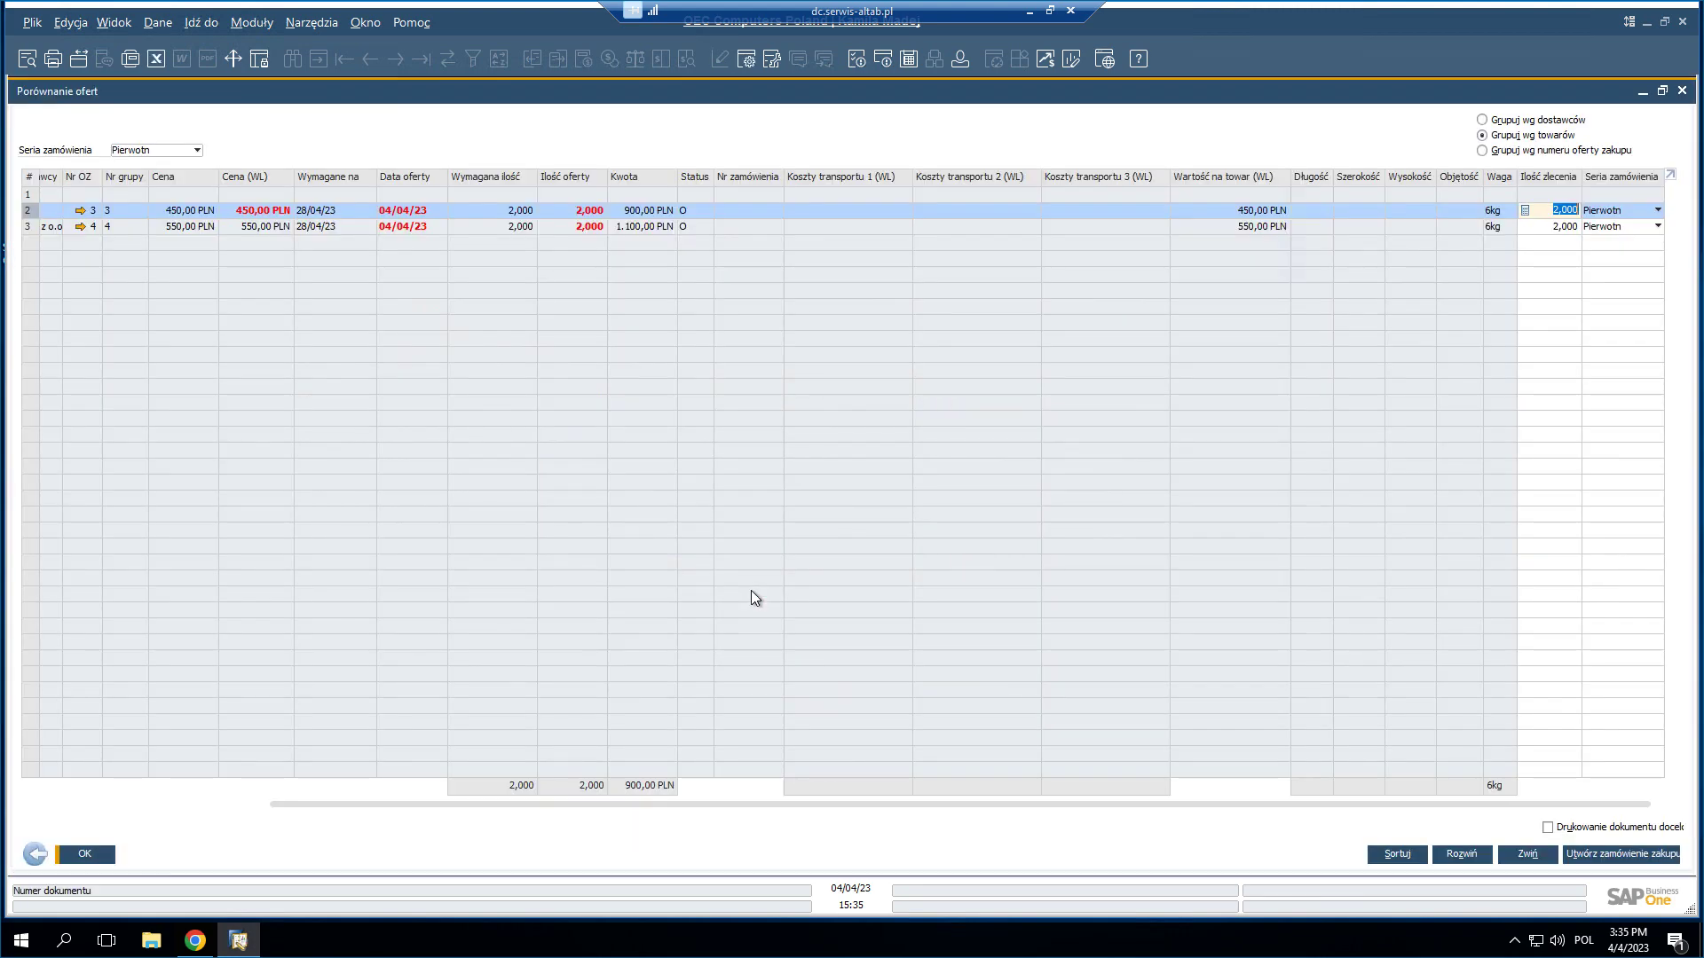
- Open PCT KWANT's cheaper quotation 3 (2 × C00008 at 450.00 PLN) from the comparison
drag(736, 802, 355, 827)
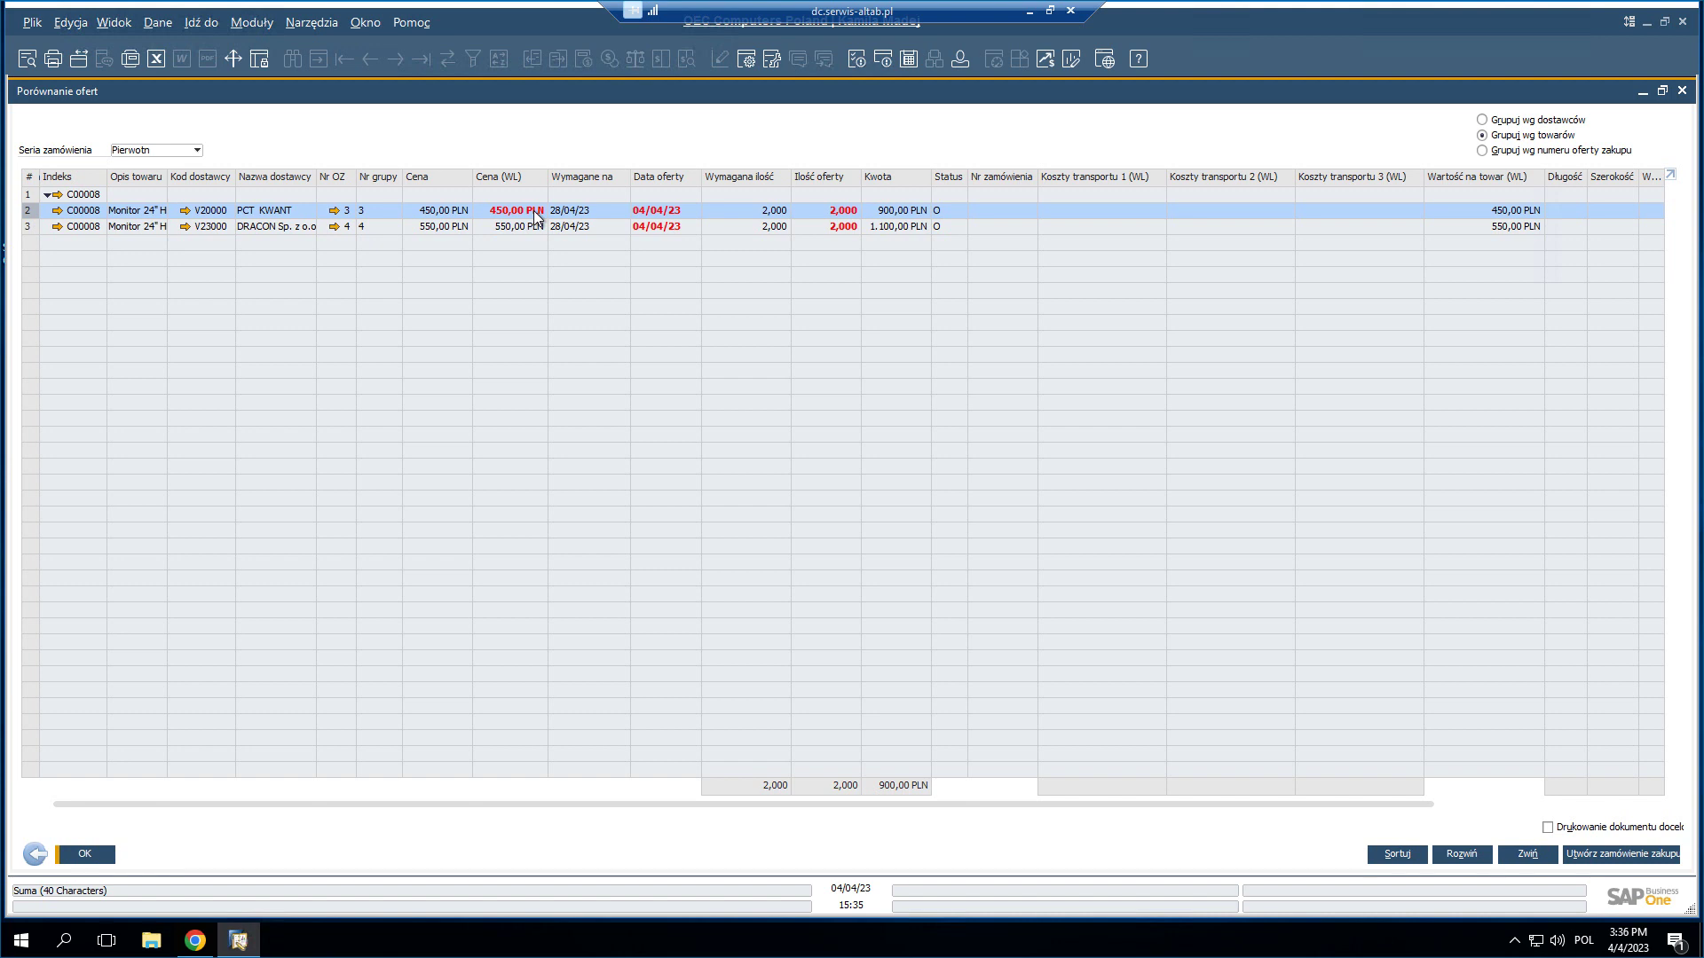
click(334, 211)
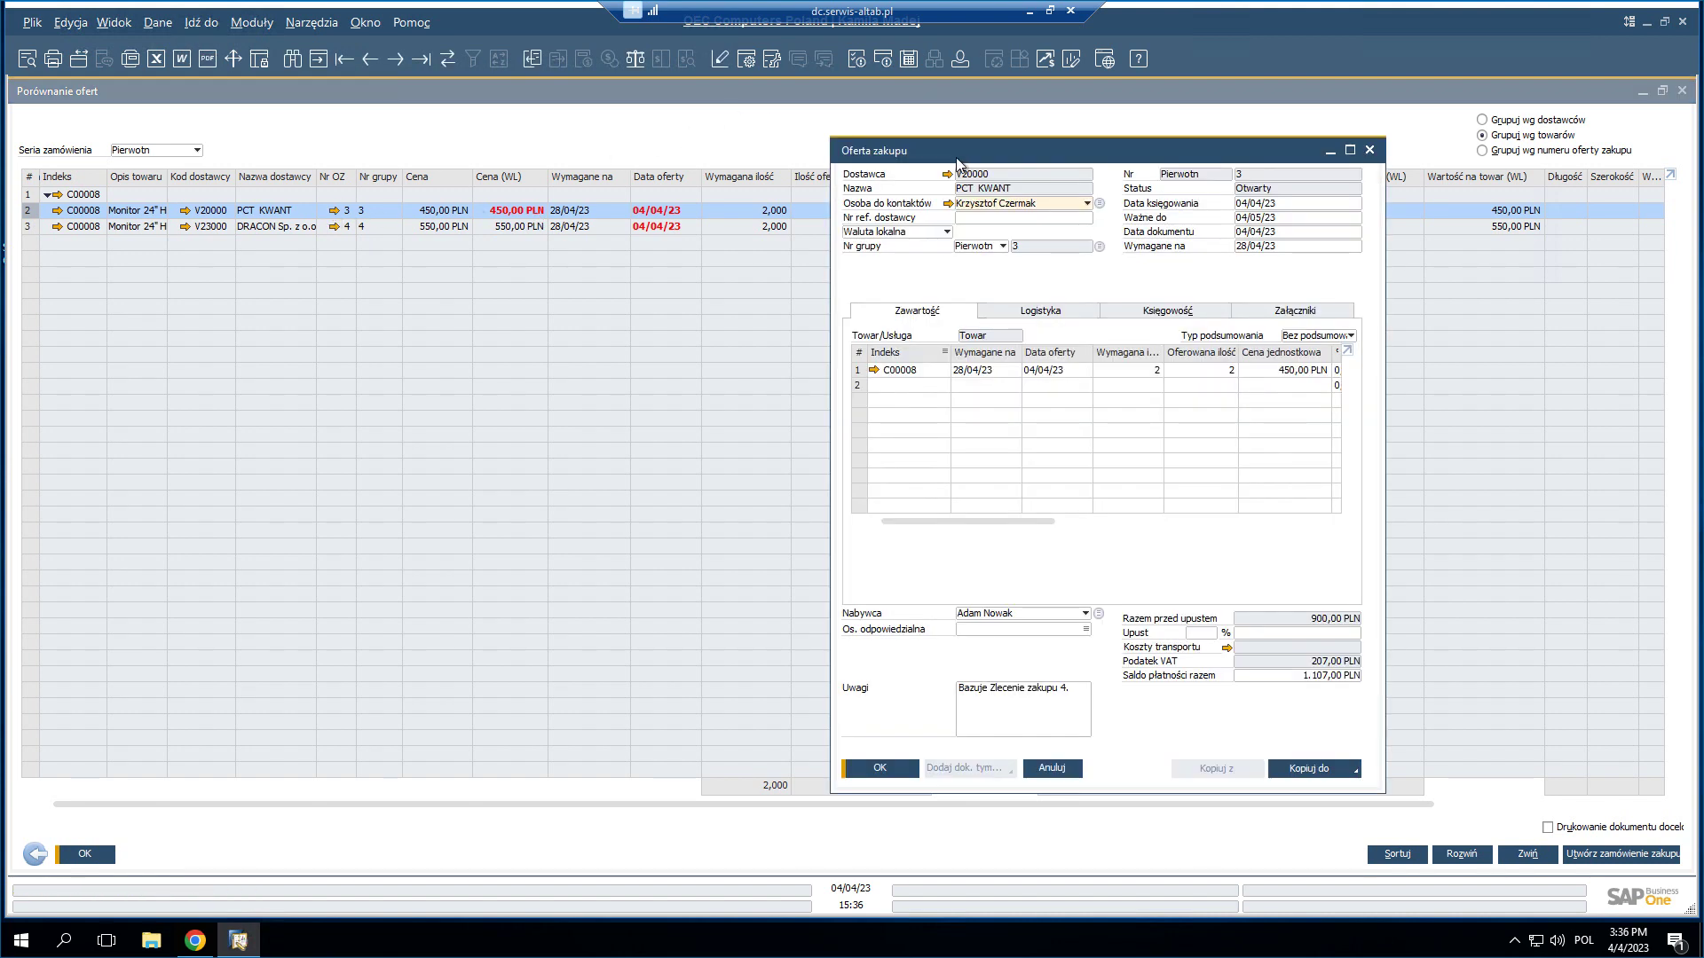
drag(960, 156, 447, 160)
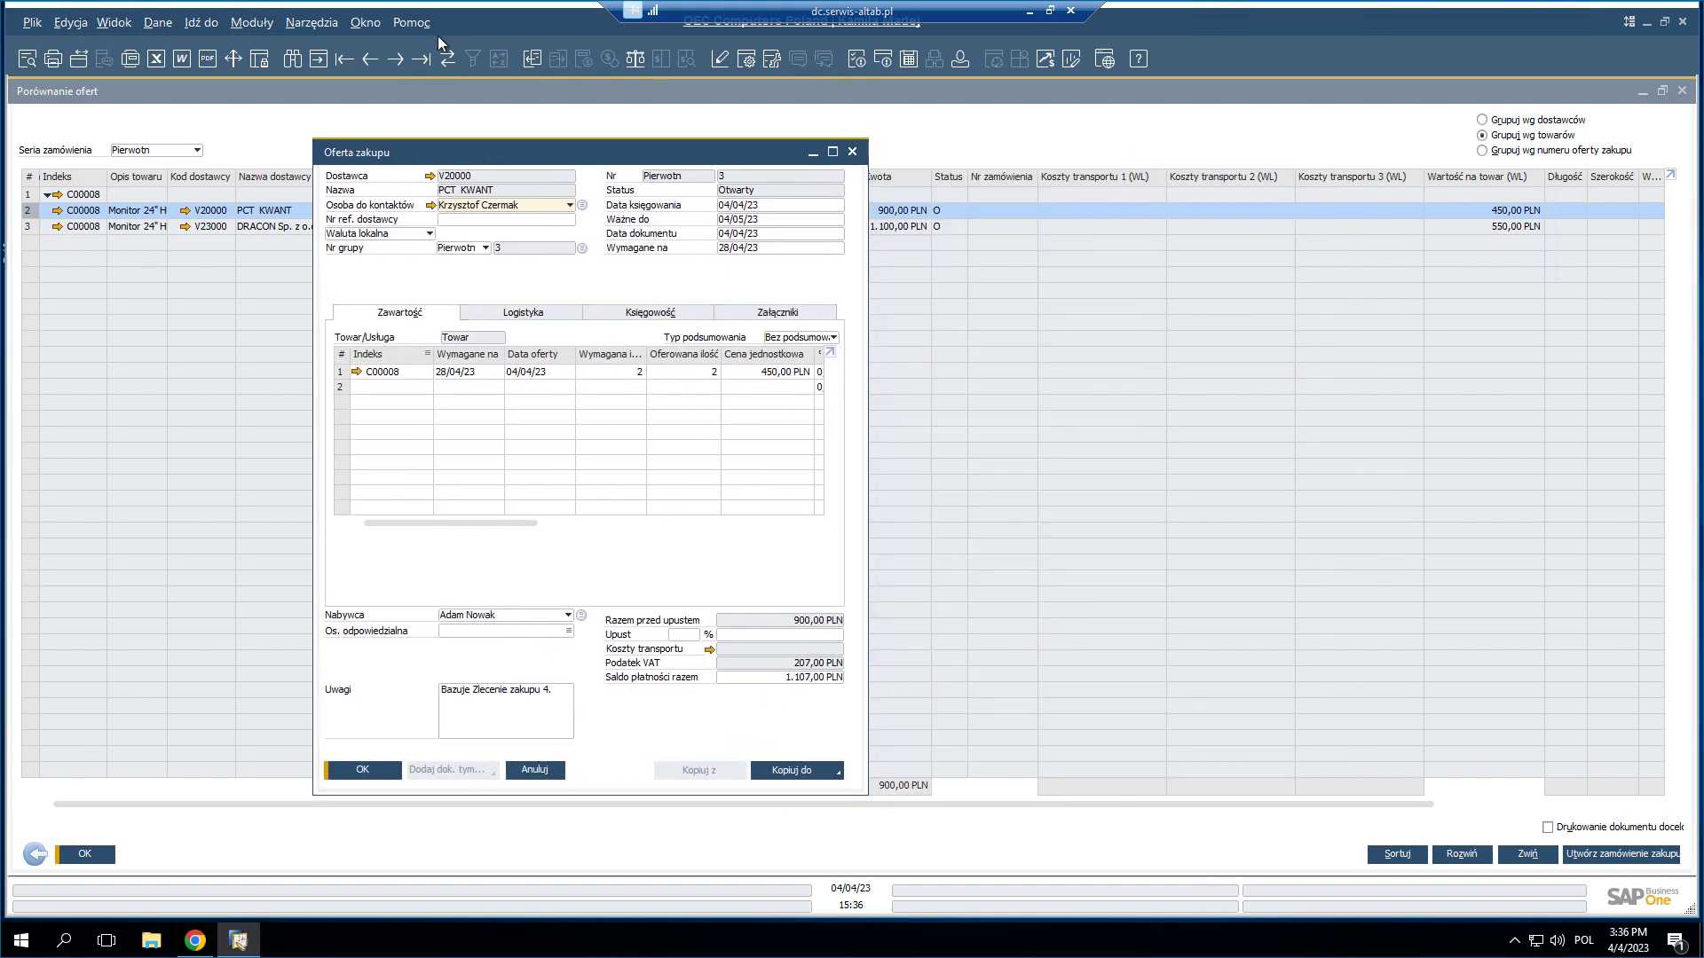
click(836, 777)
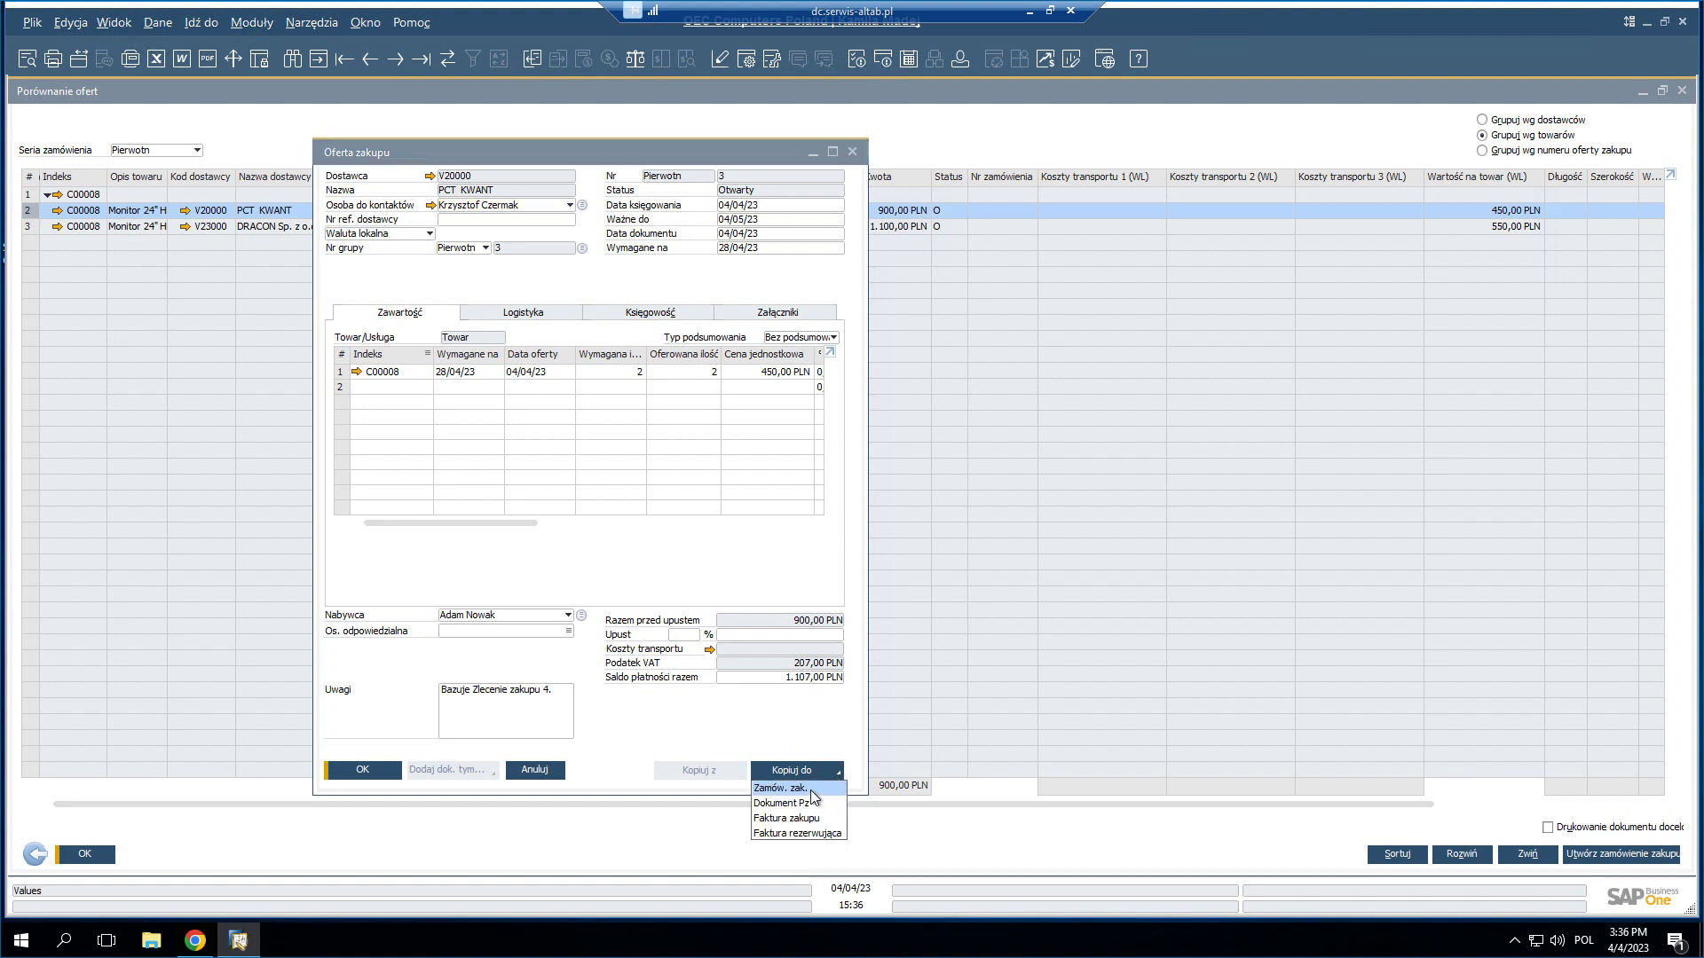
- Copy quotation 3 into purchase order 562, close the other quotations, and add the order
click(811, 790)
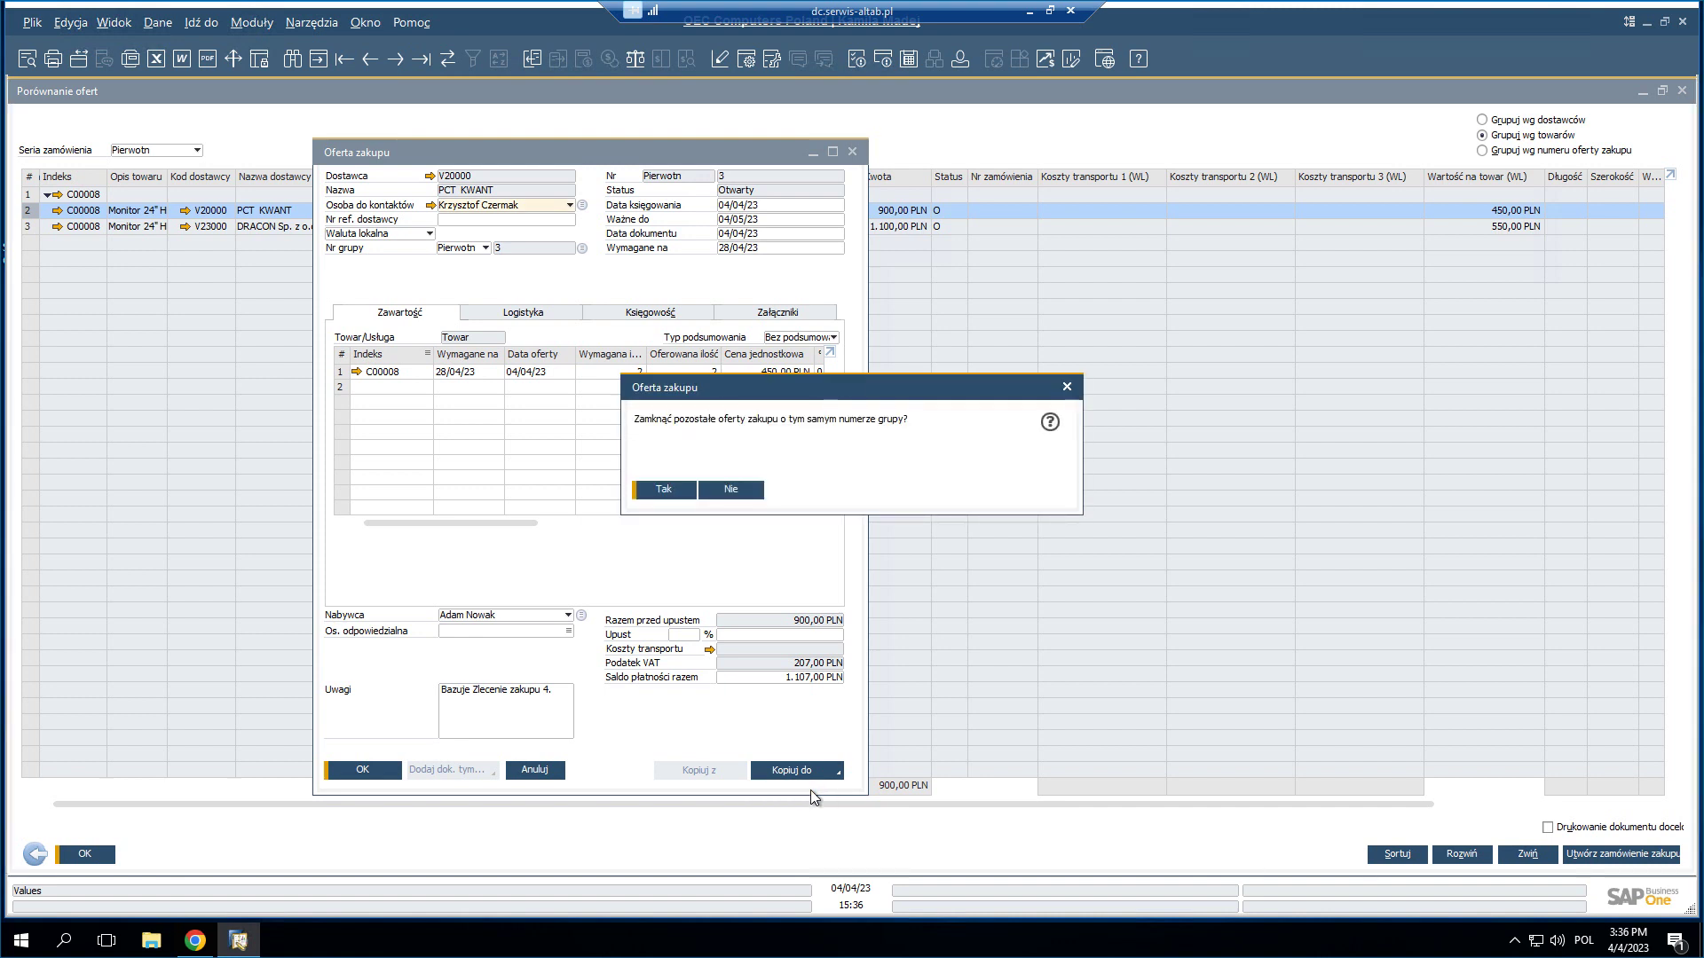
click(666, 491)
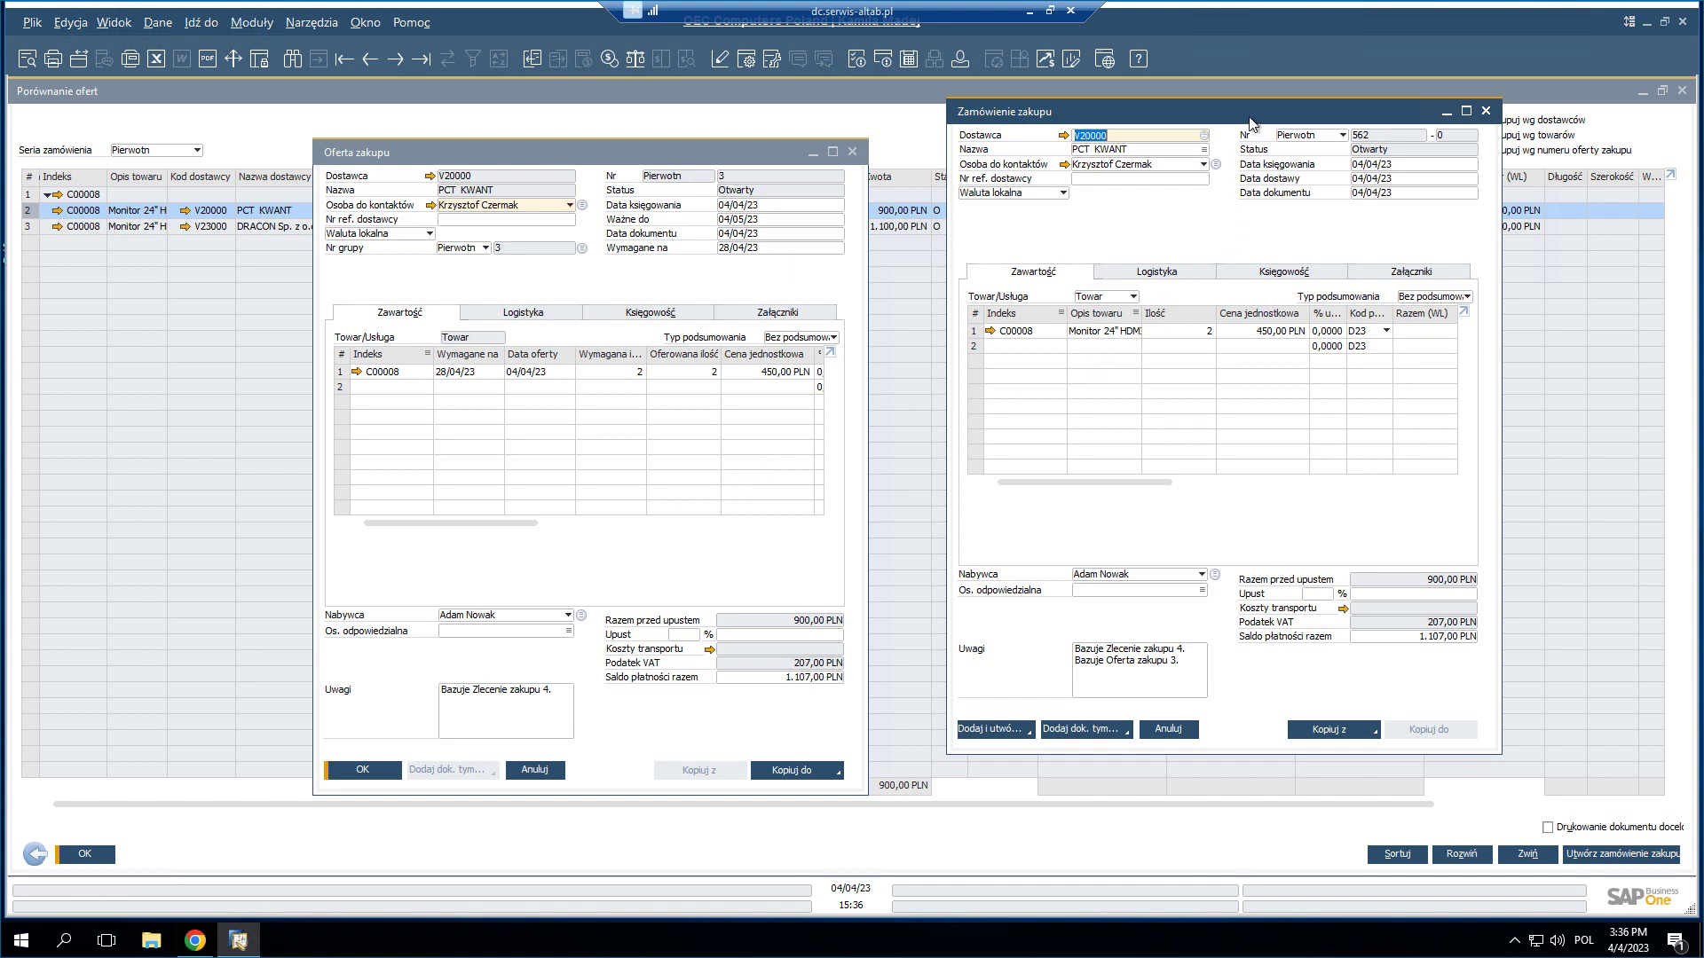
drag(1250, 120, 1204, 146)
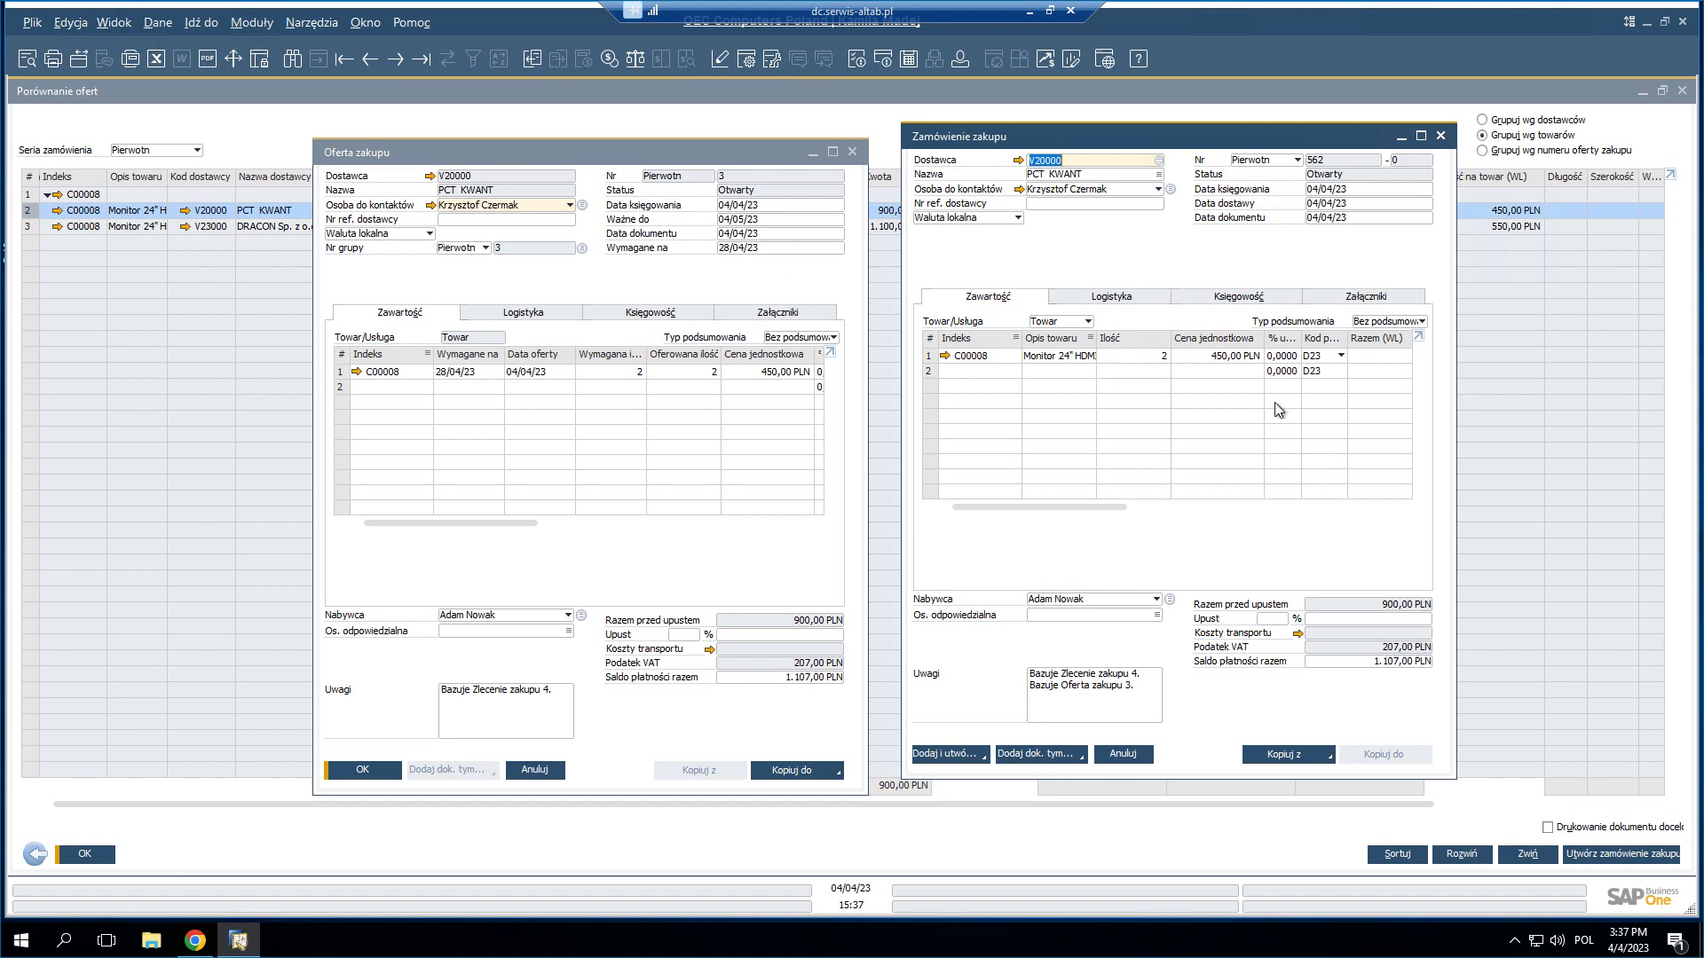
click(946, 754)
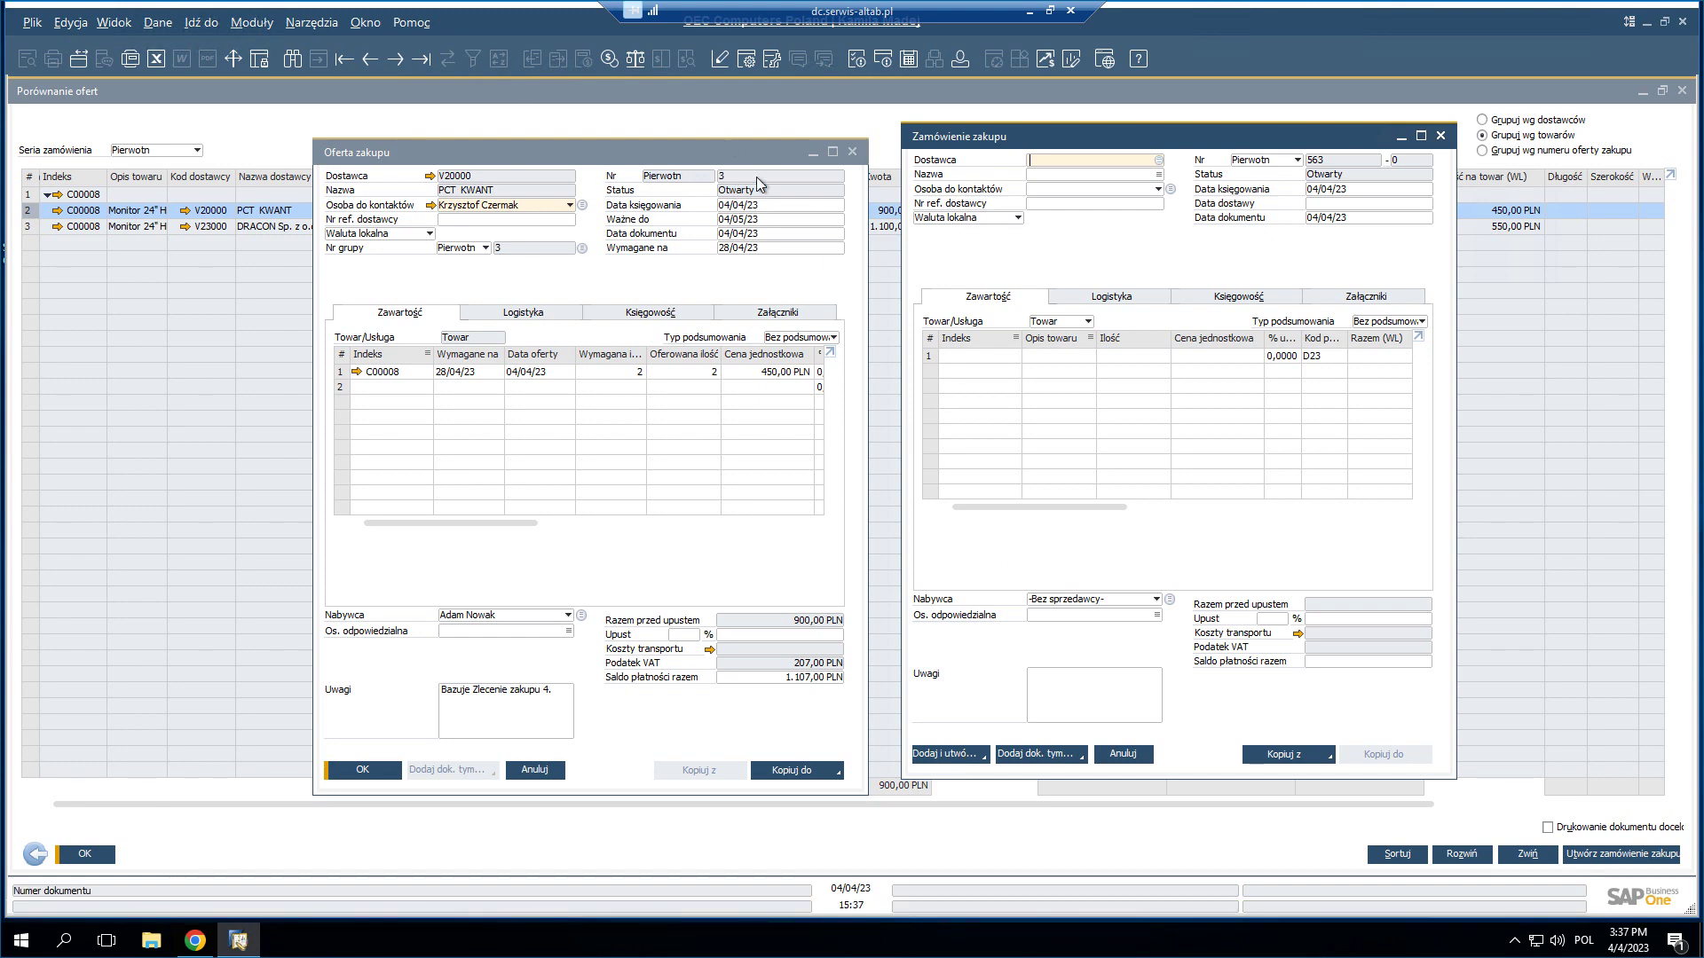
- Close quotation 3, then email purchase order 562 and view its attached PDF
click(852, 152)
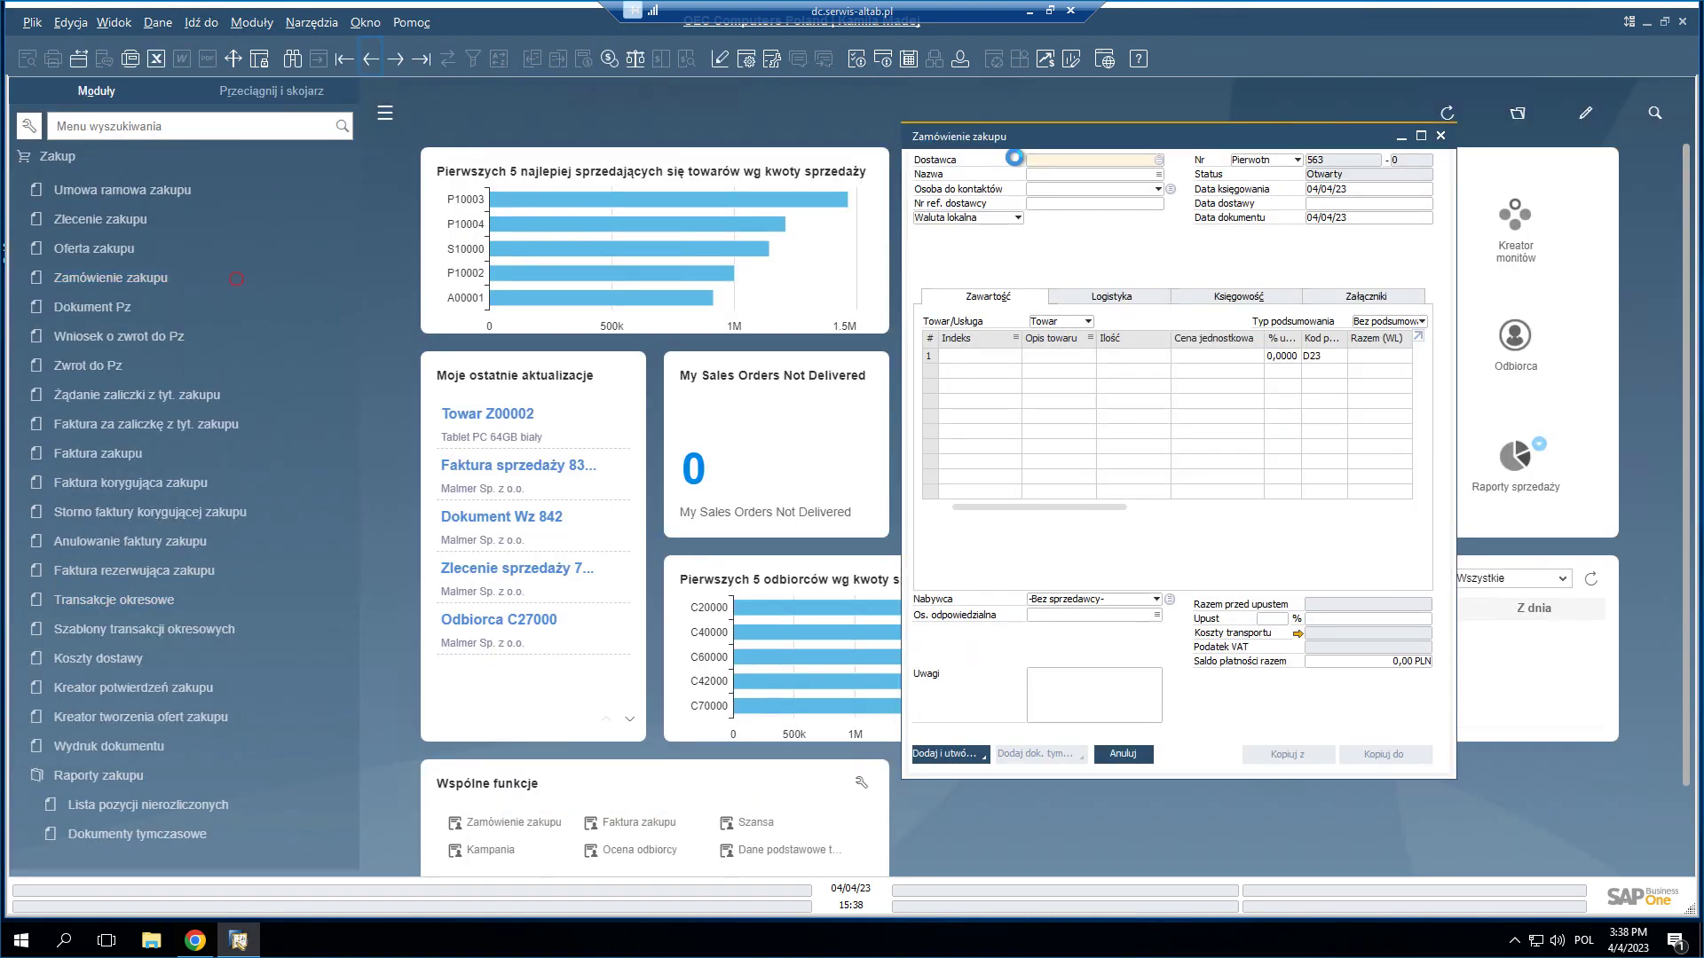
drag(1100, 151, 656, 171)
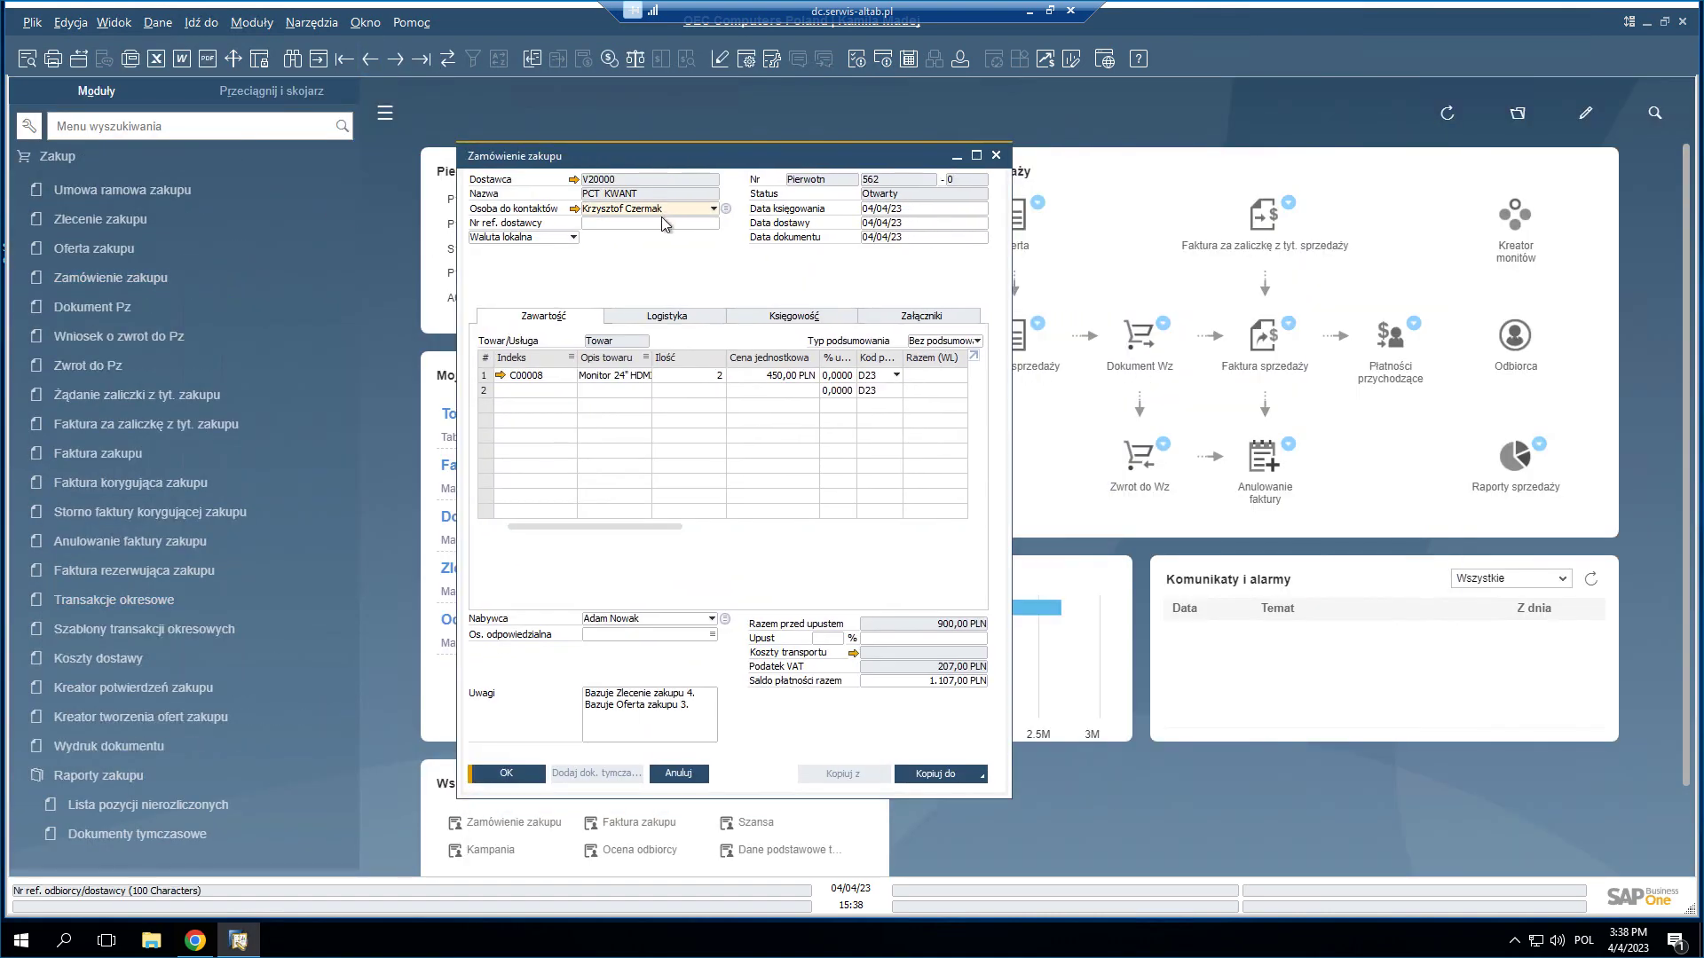
click(79, 60)
click(684, 498)
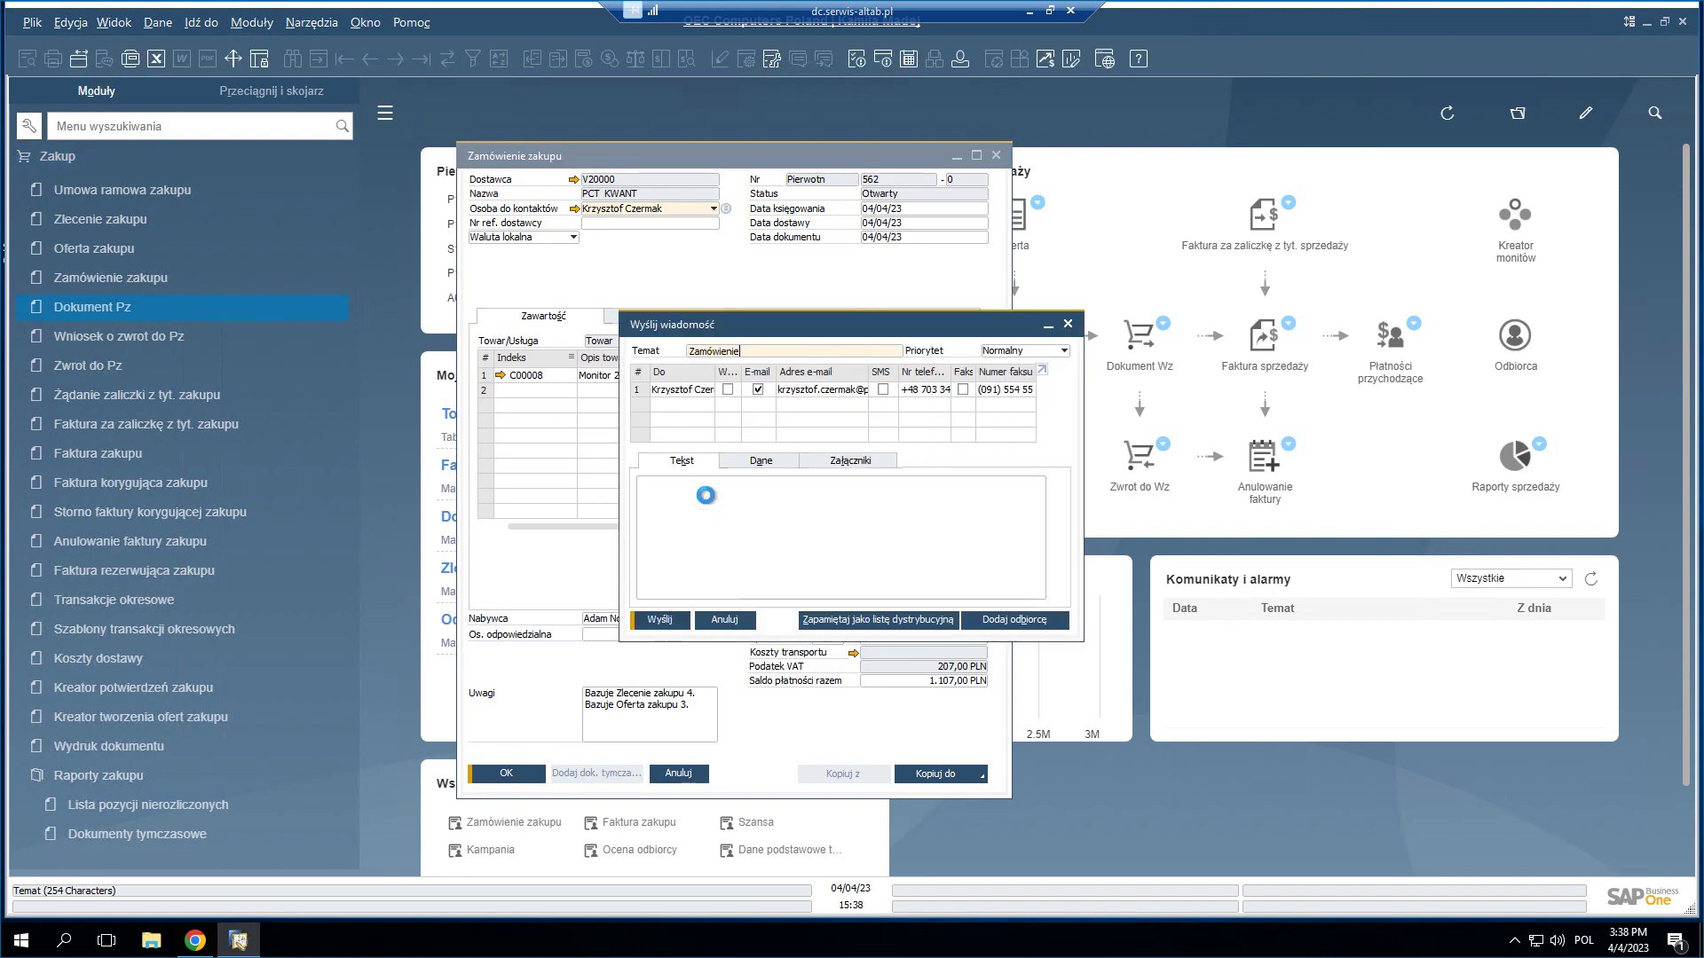
click(855, 463)
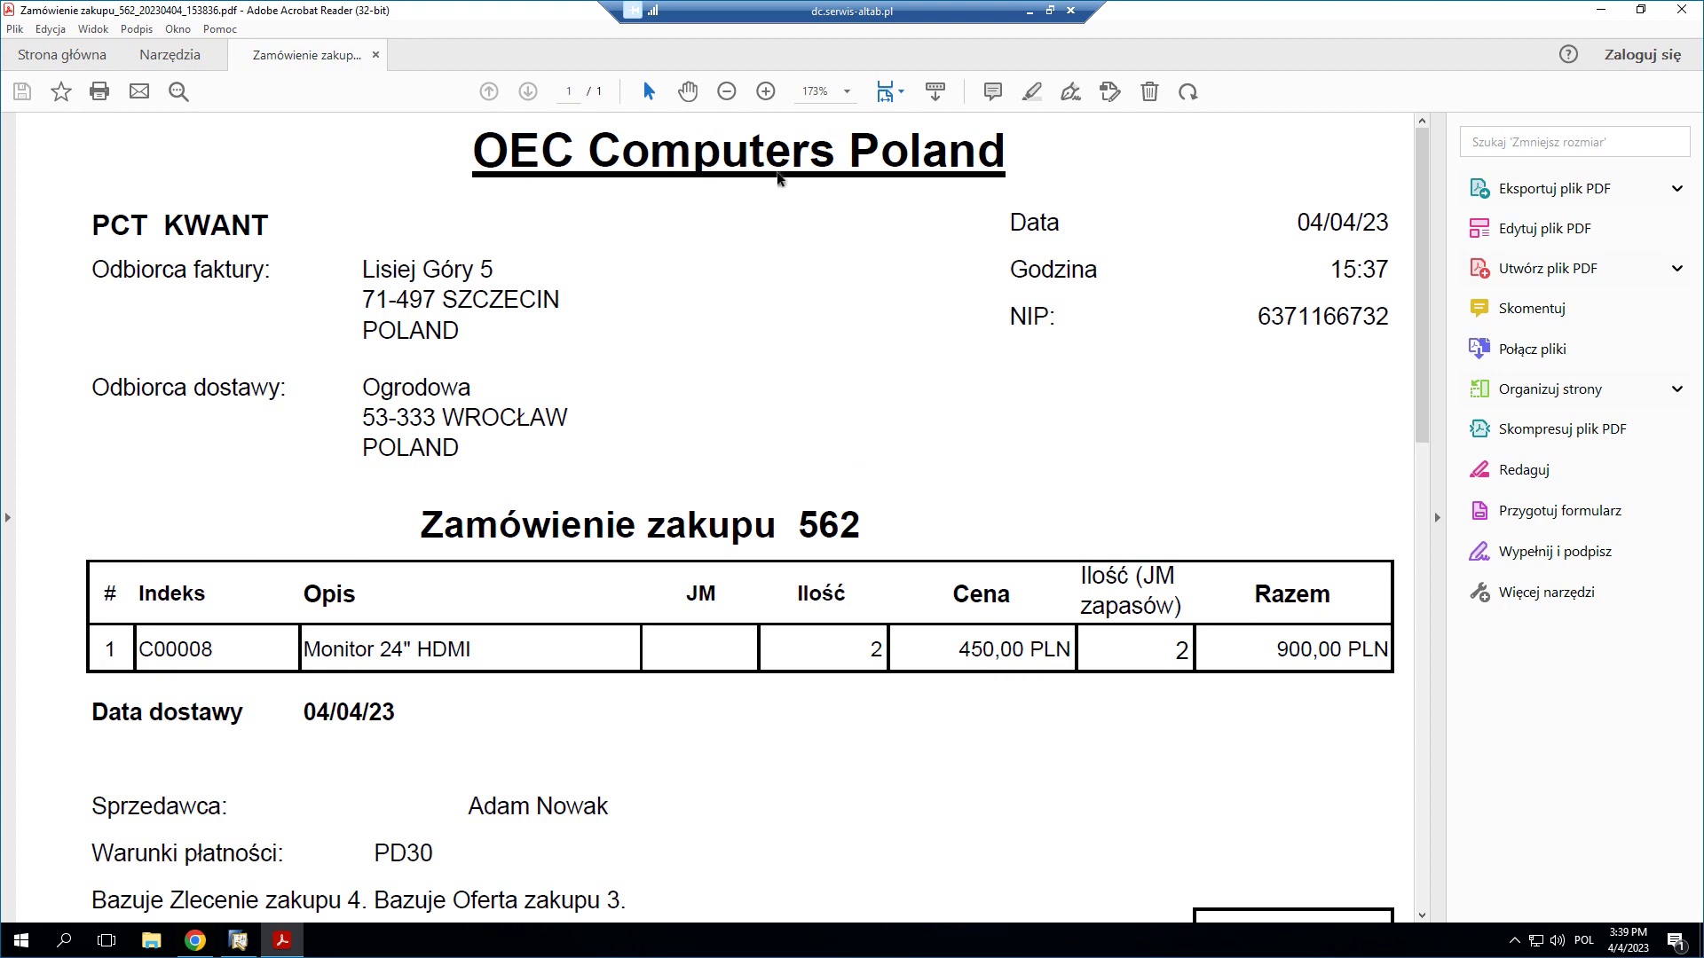
click(727, 92)
click(726, 91)
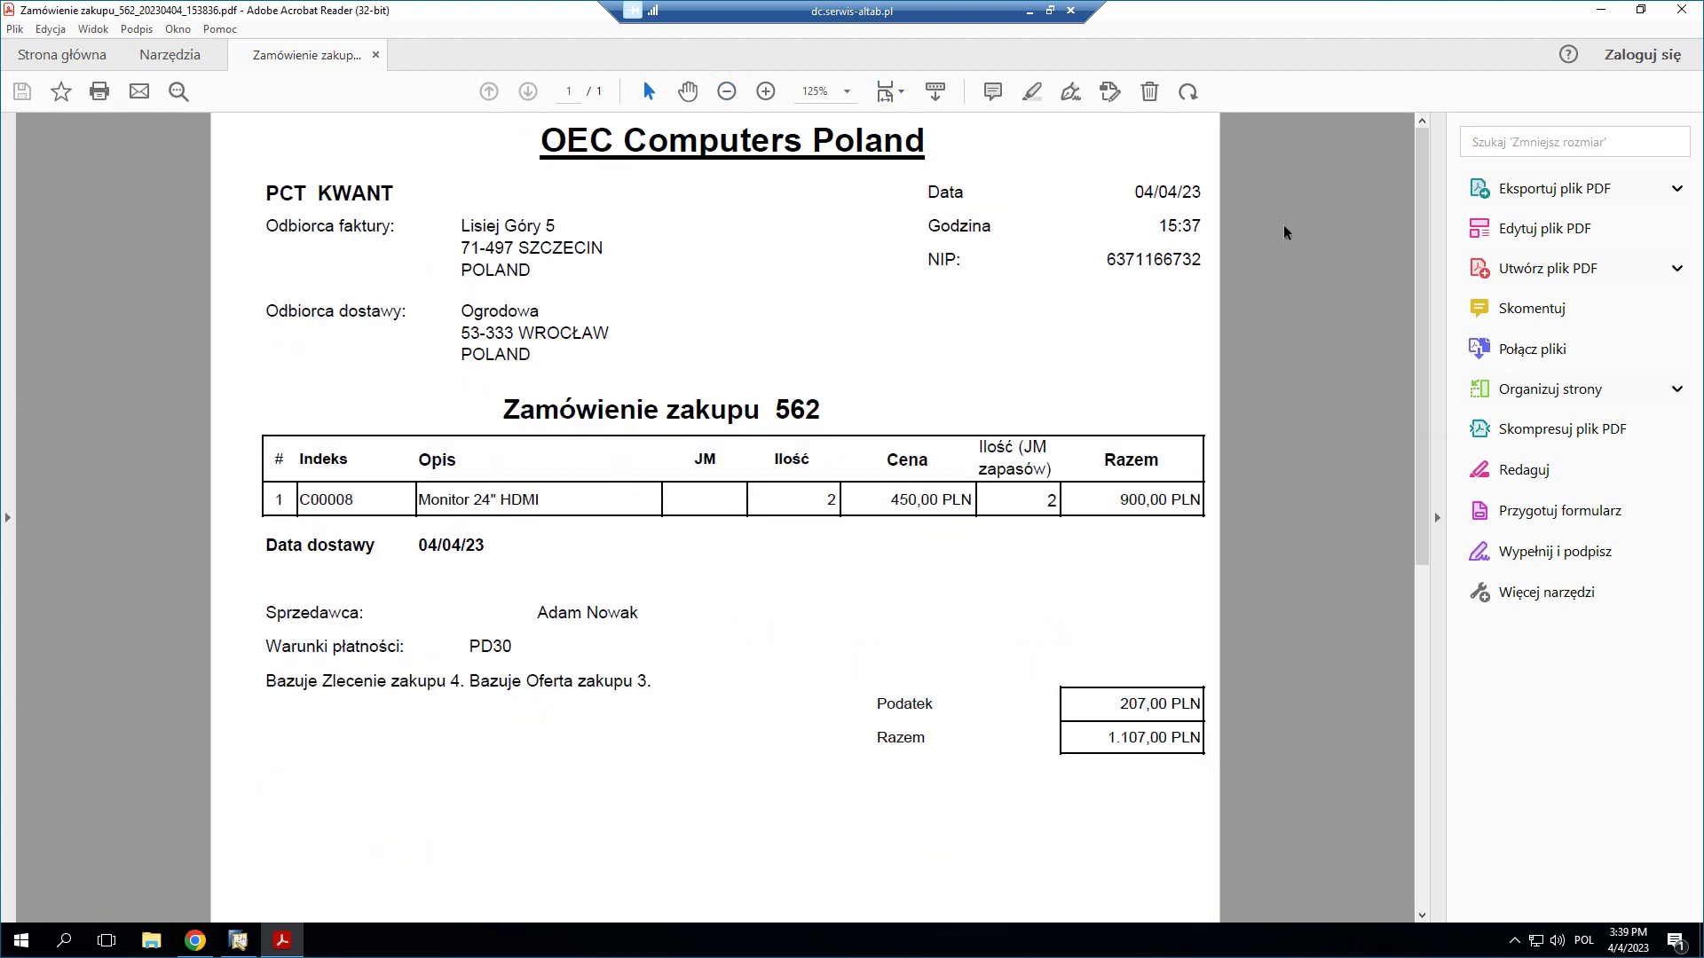
scroll(1431, 349, down, 5)
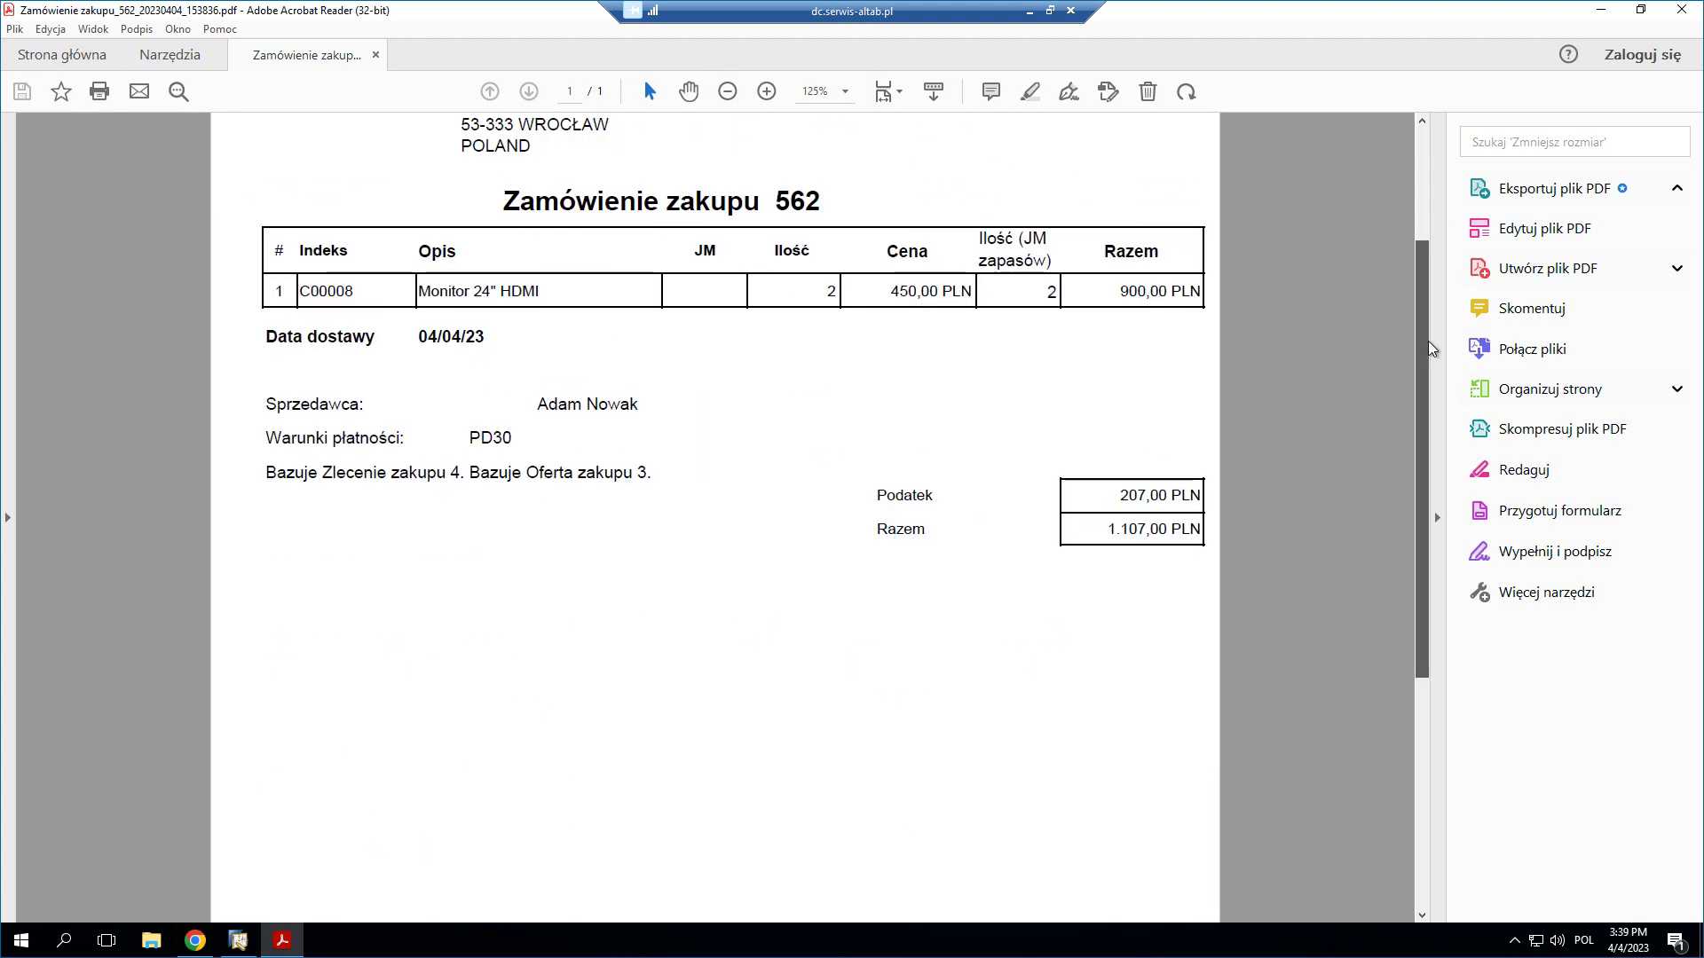
scroll(1431, 349, up, 5)
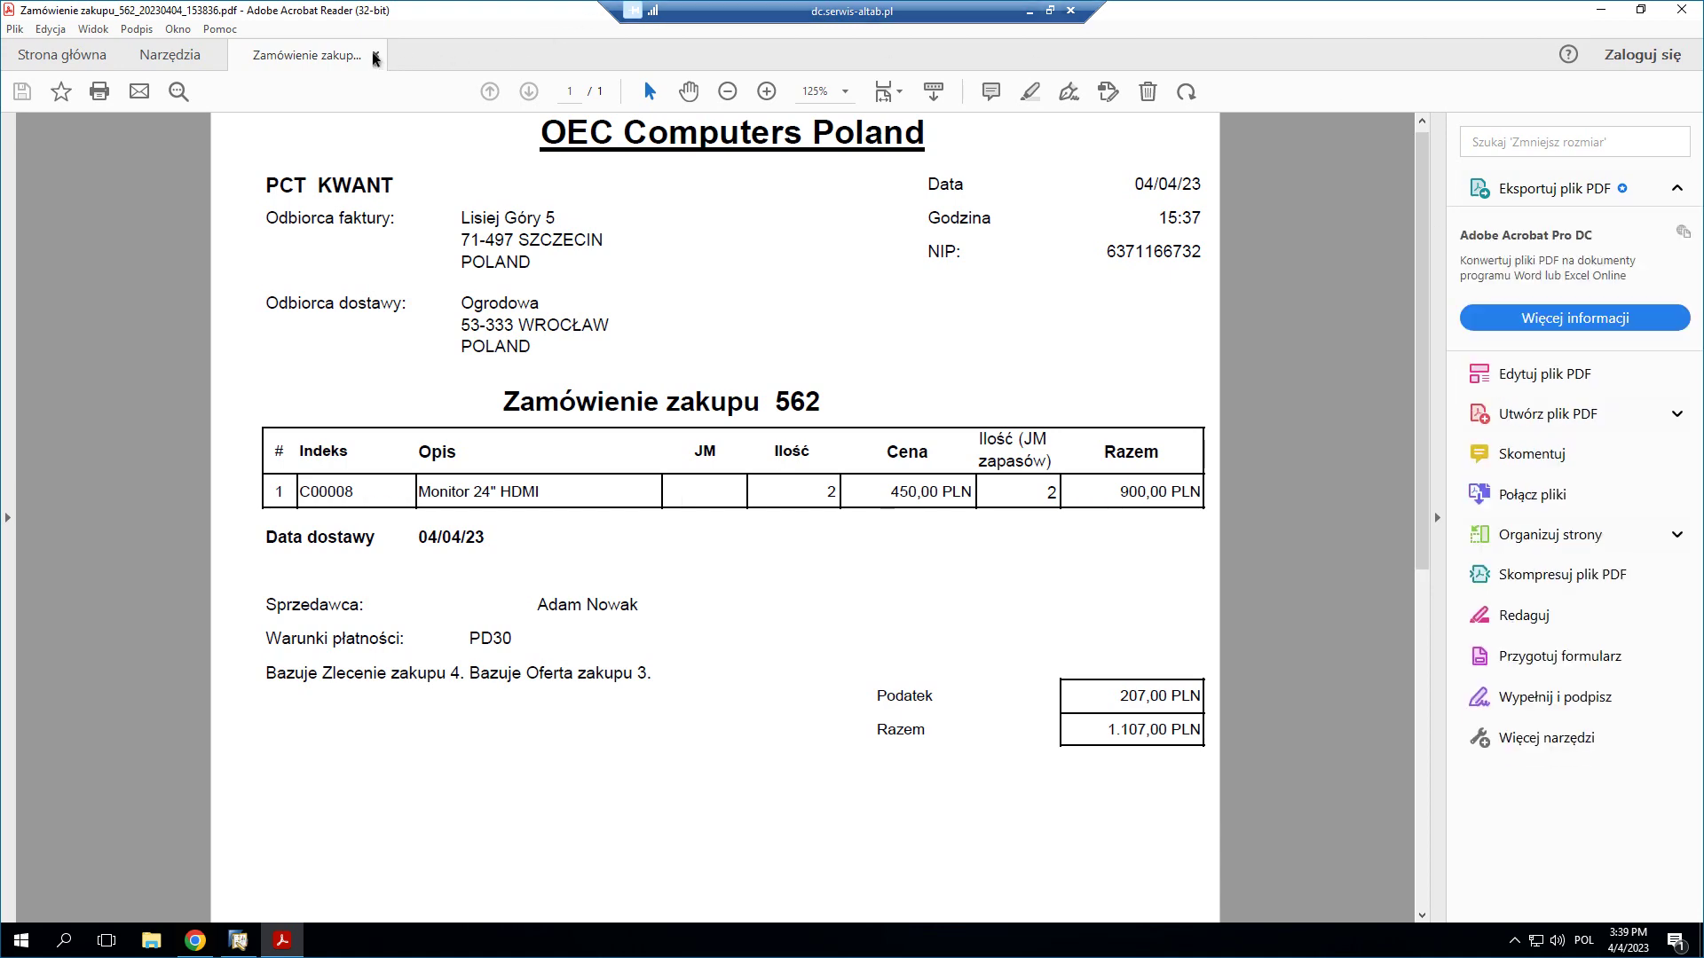
click(374, 57)
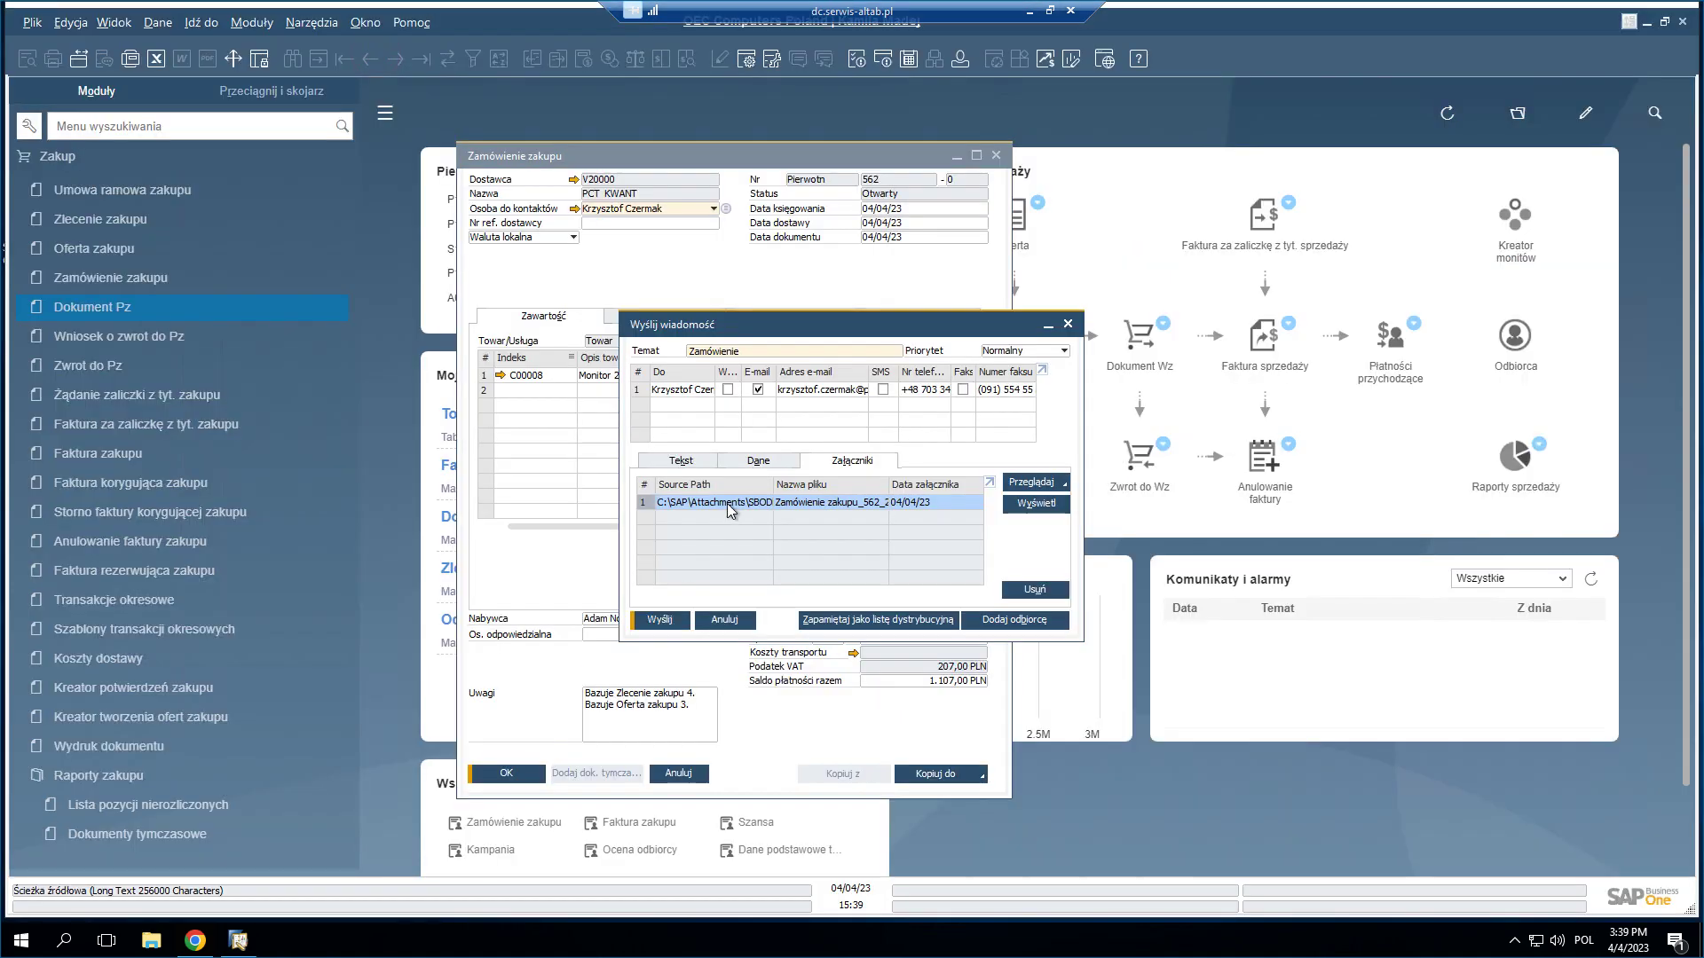
- Send the order email, then copy purchase order 562 into goods receipt 578 (2 × C00008)
click(665, 622)
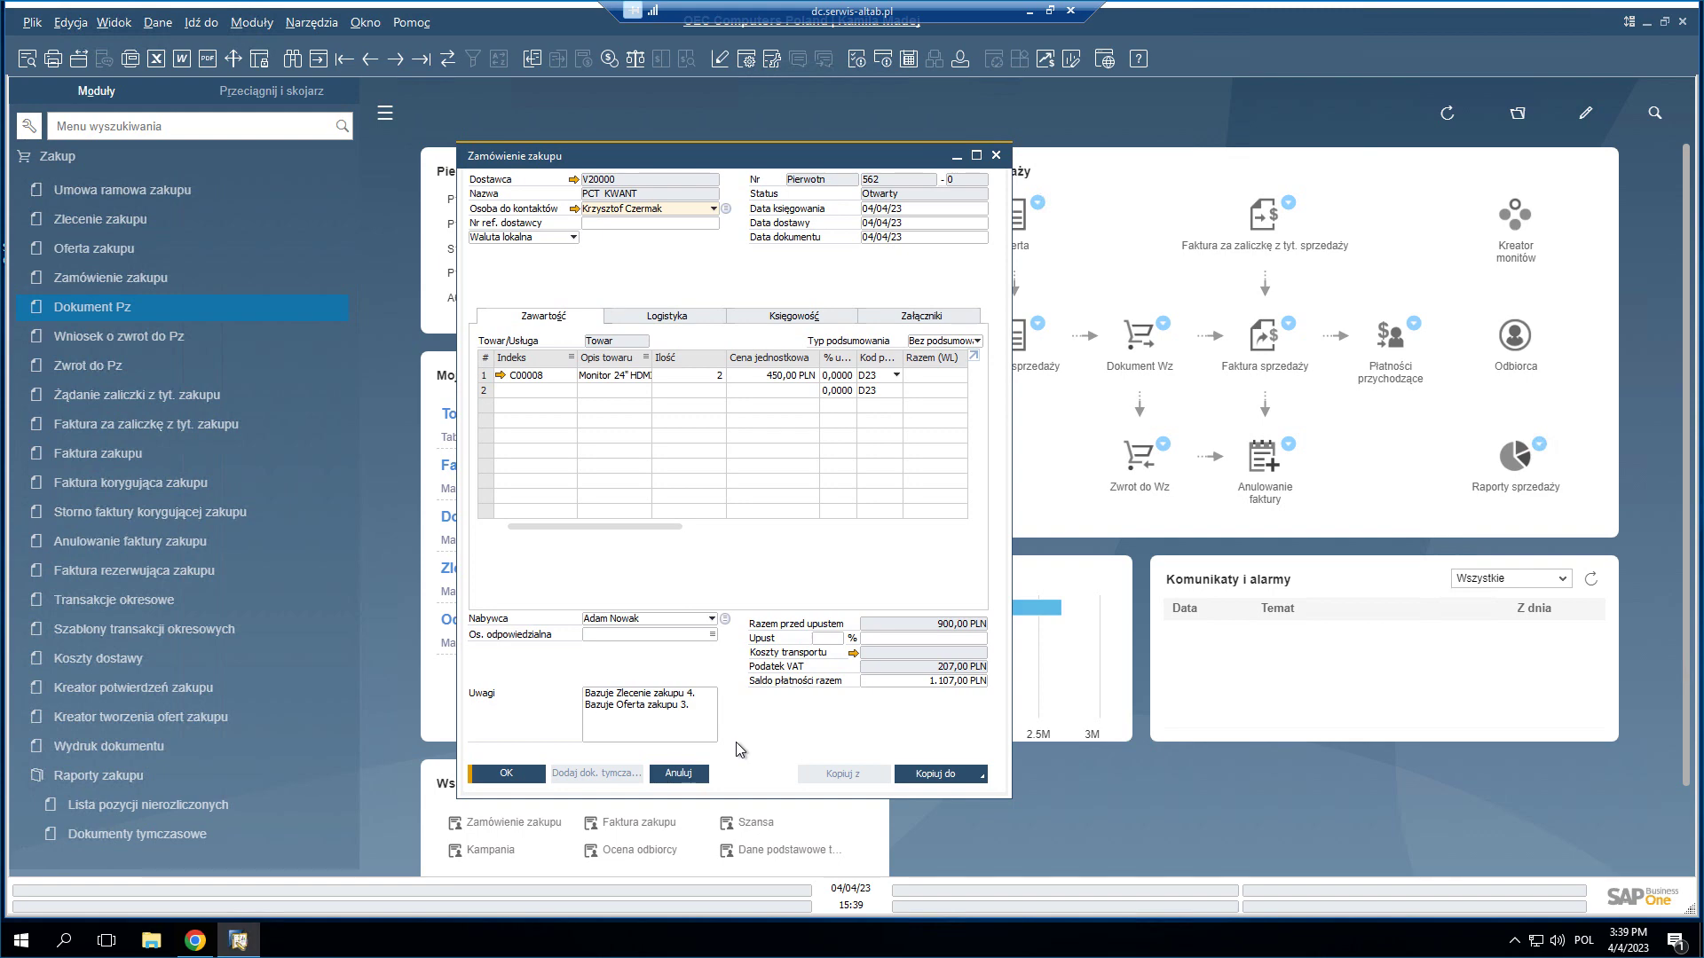
click(980, 778)
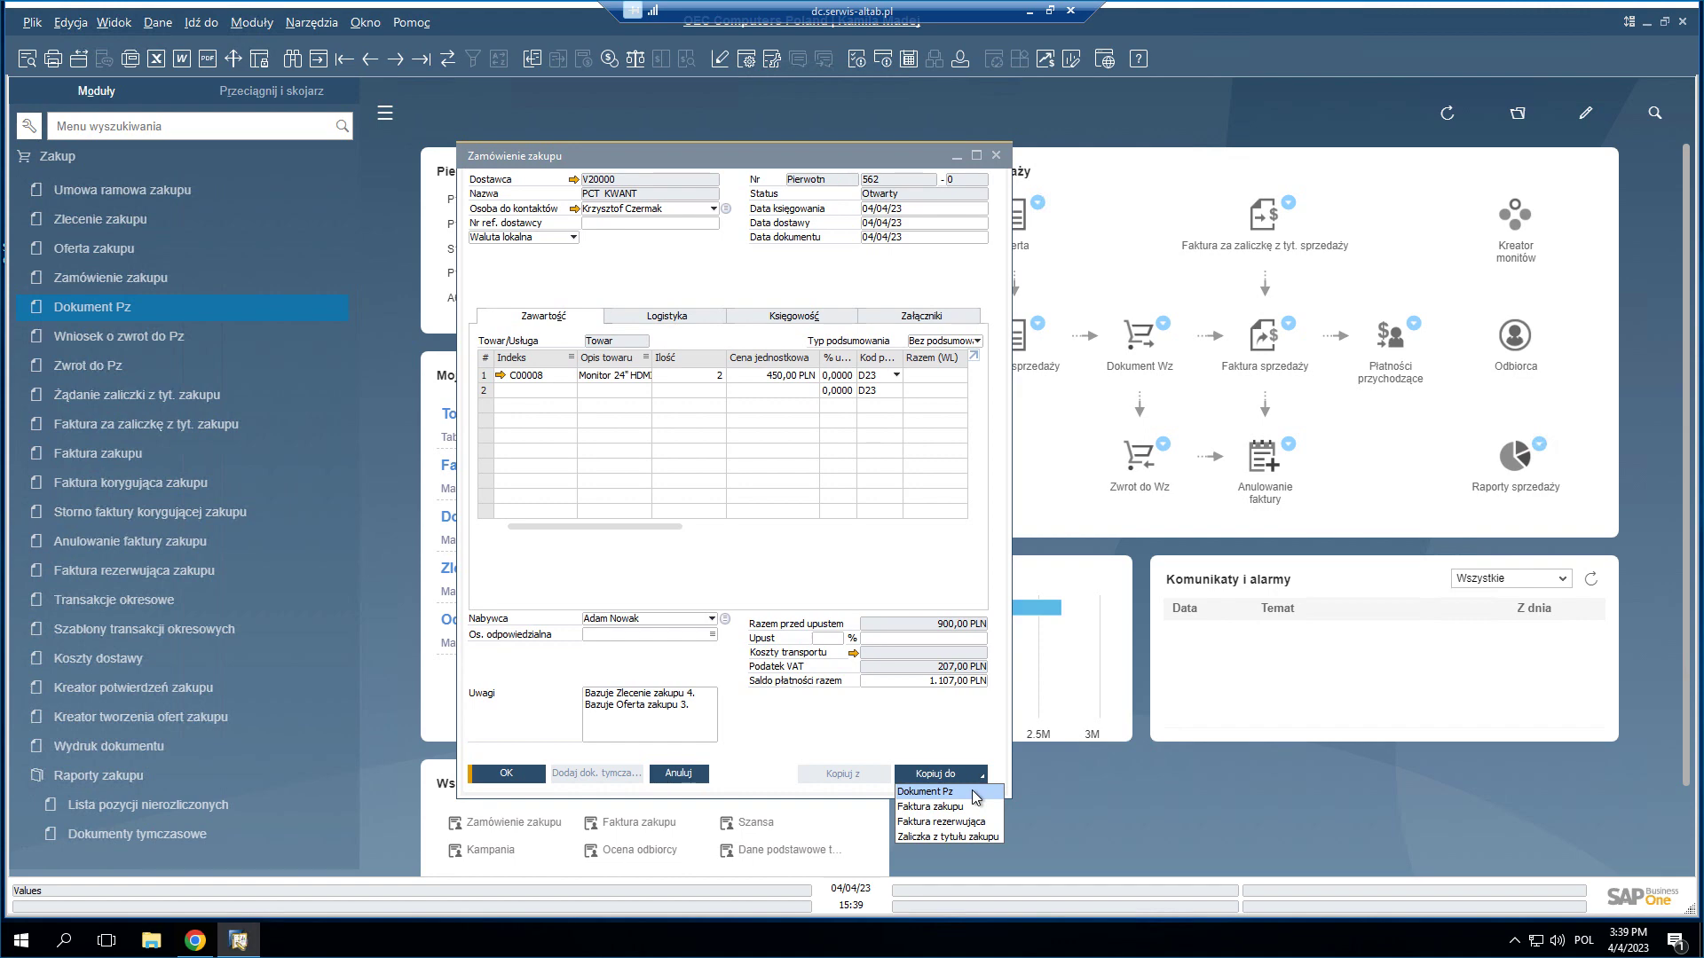
click(976, 793)
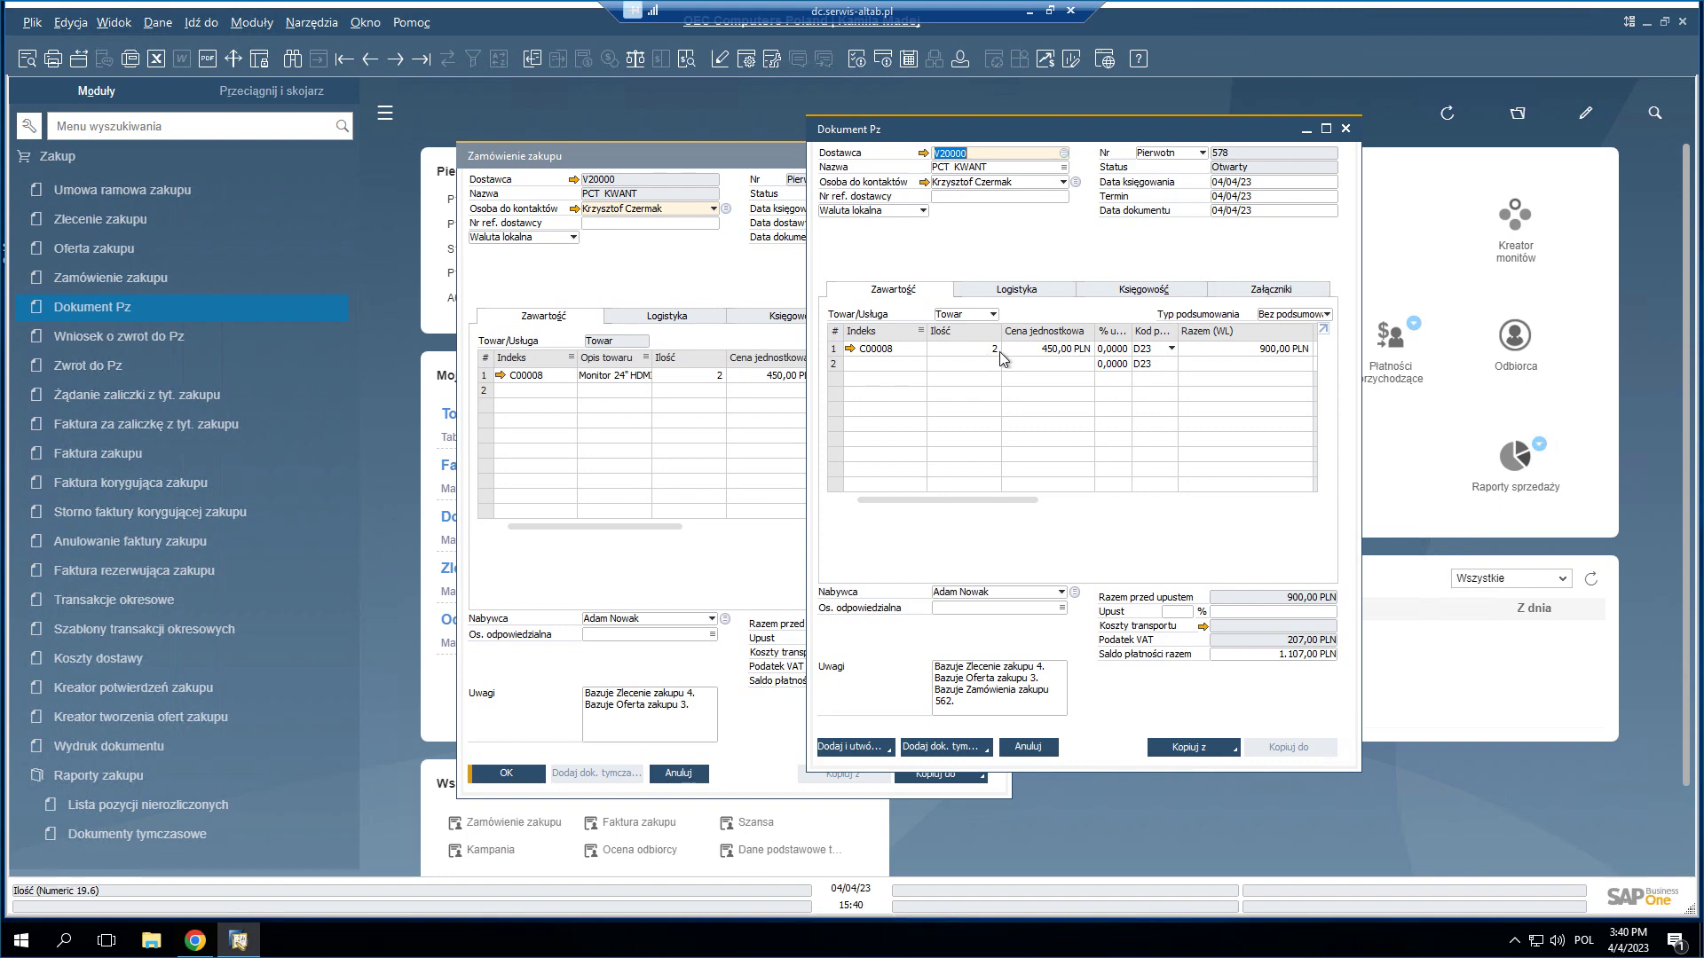
- Add goods receipt 578 and bring it back up as the previous record
click(839, 748)
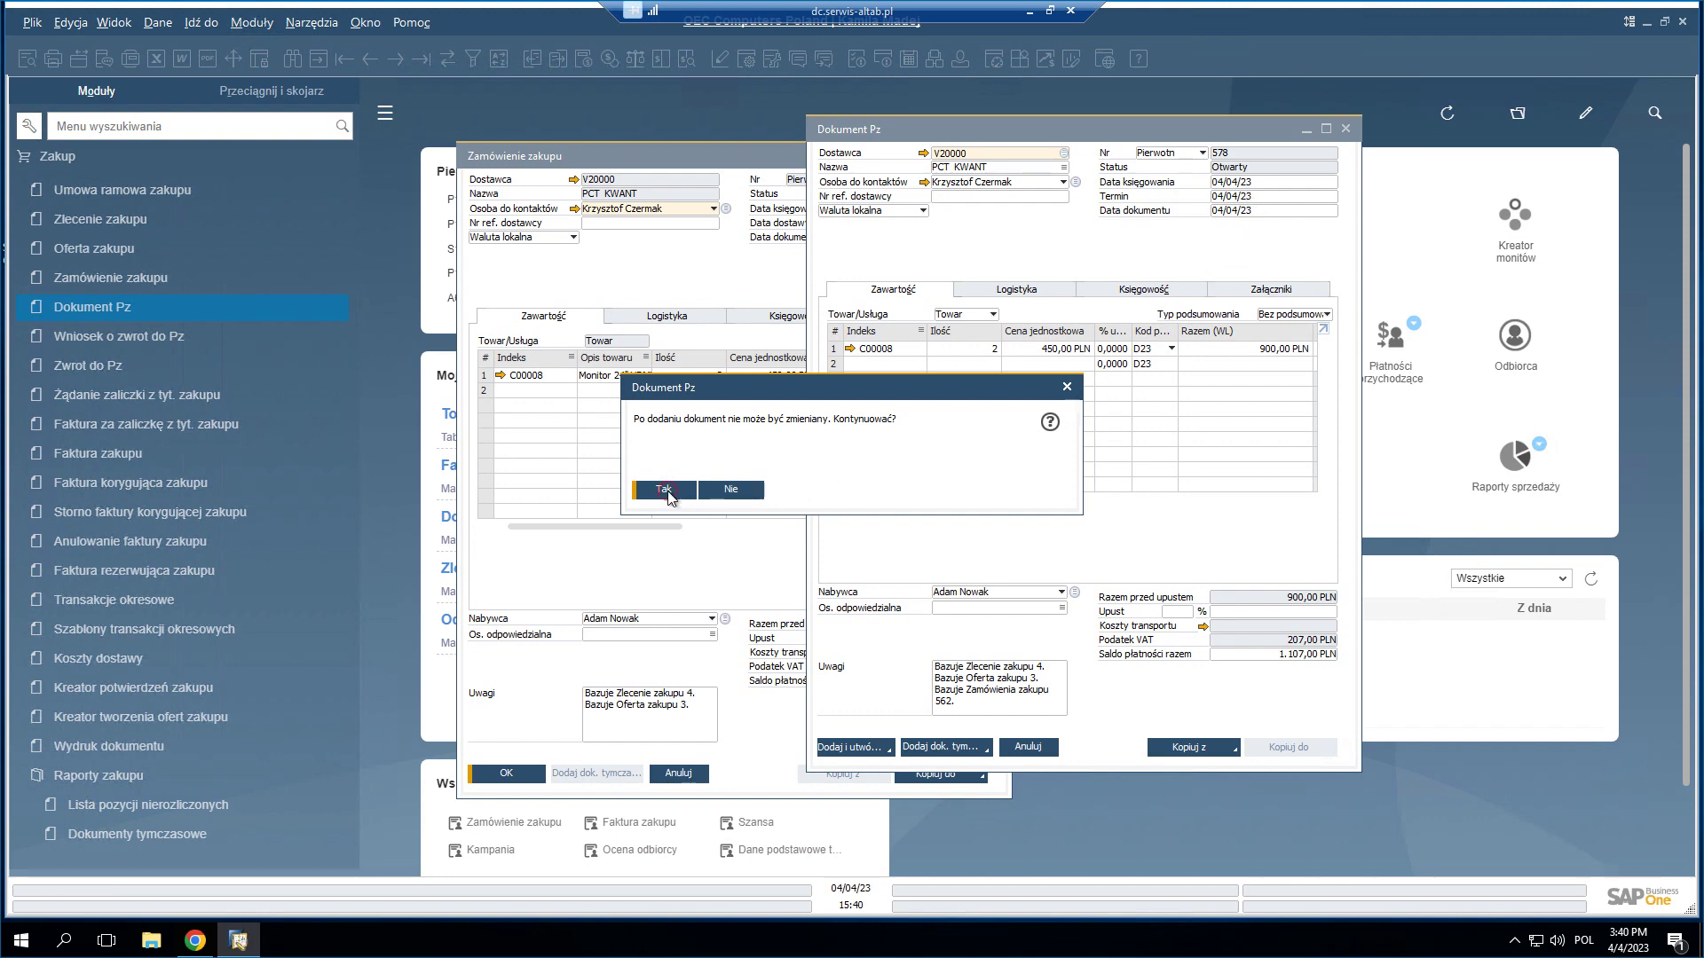
click(667, 491)
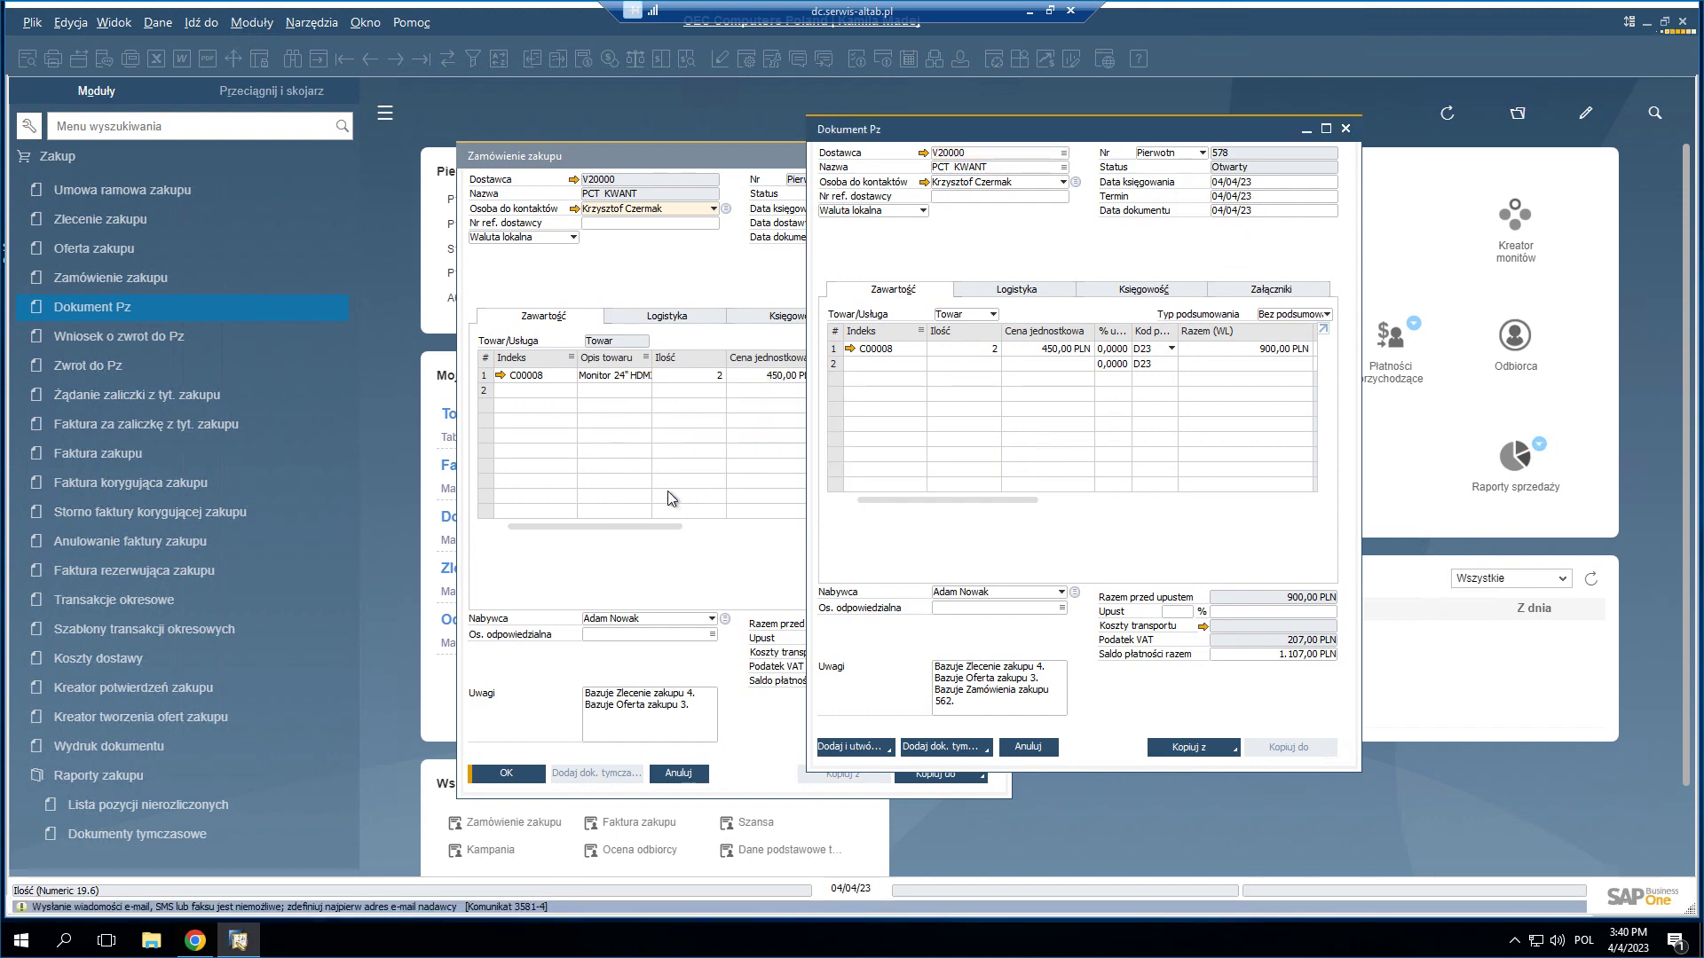
click(369, 60)
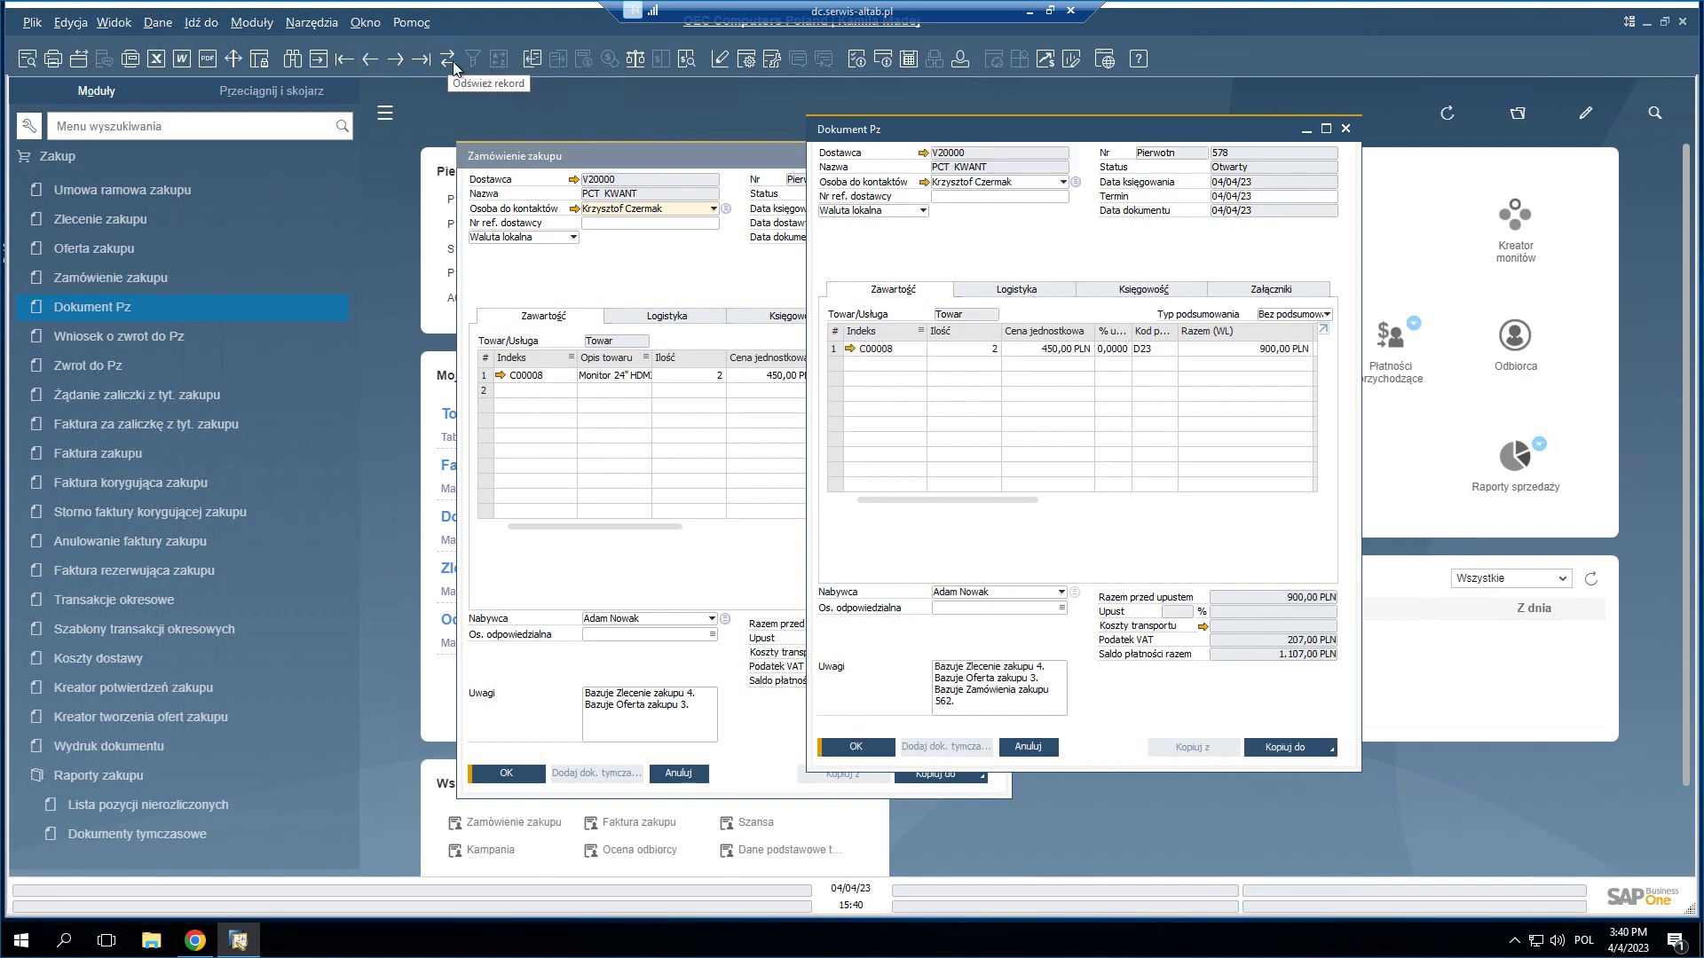
- Open base purchase order 562, then review the receipt's Księgowość and Zawartość tabs
click(535, 62)
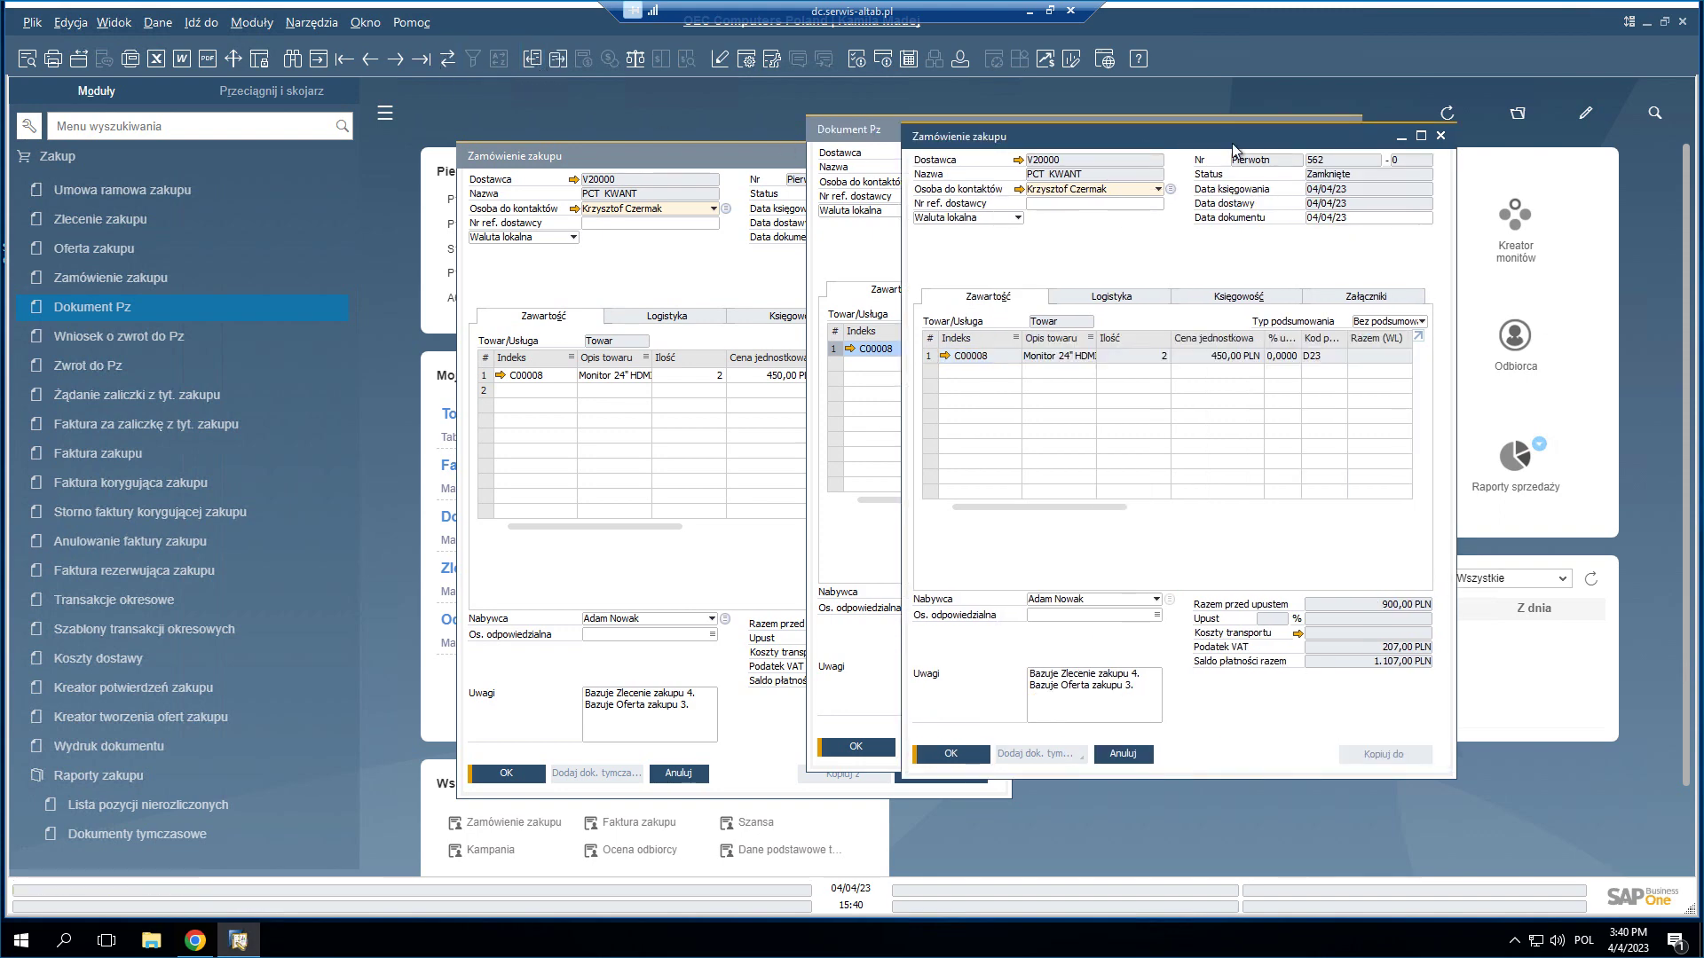
drag(1233, 149, 792, 185)
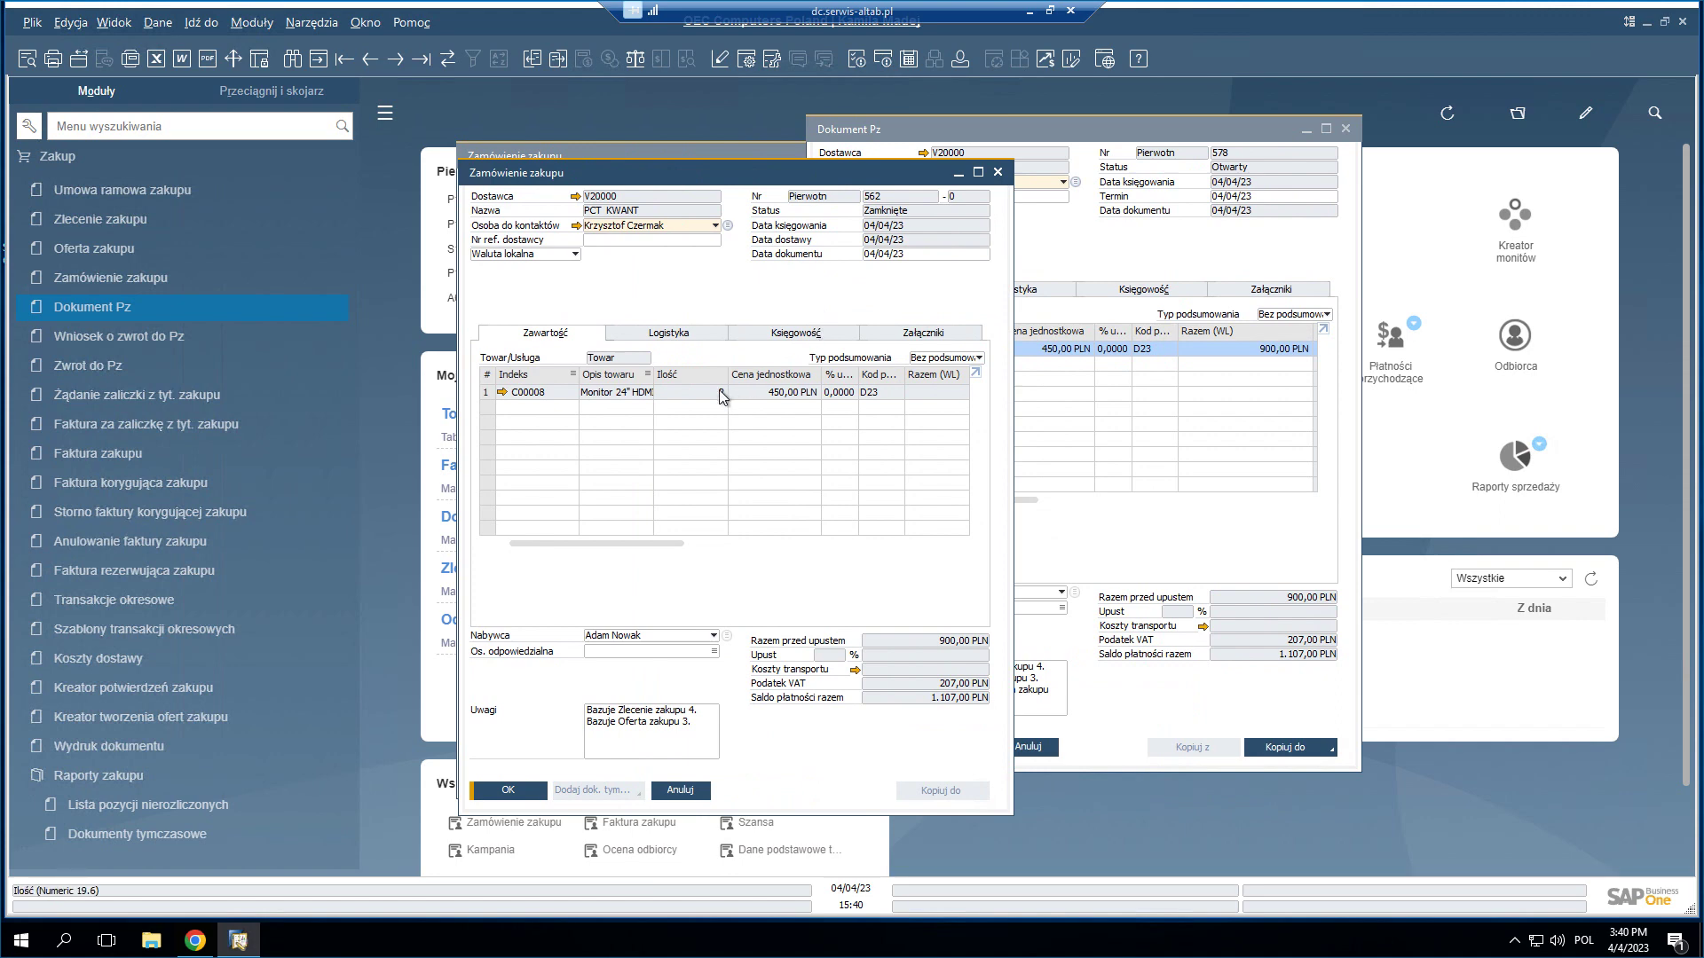
click(1203, 291)
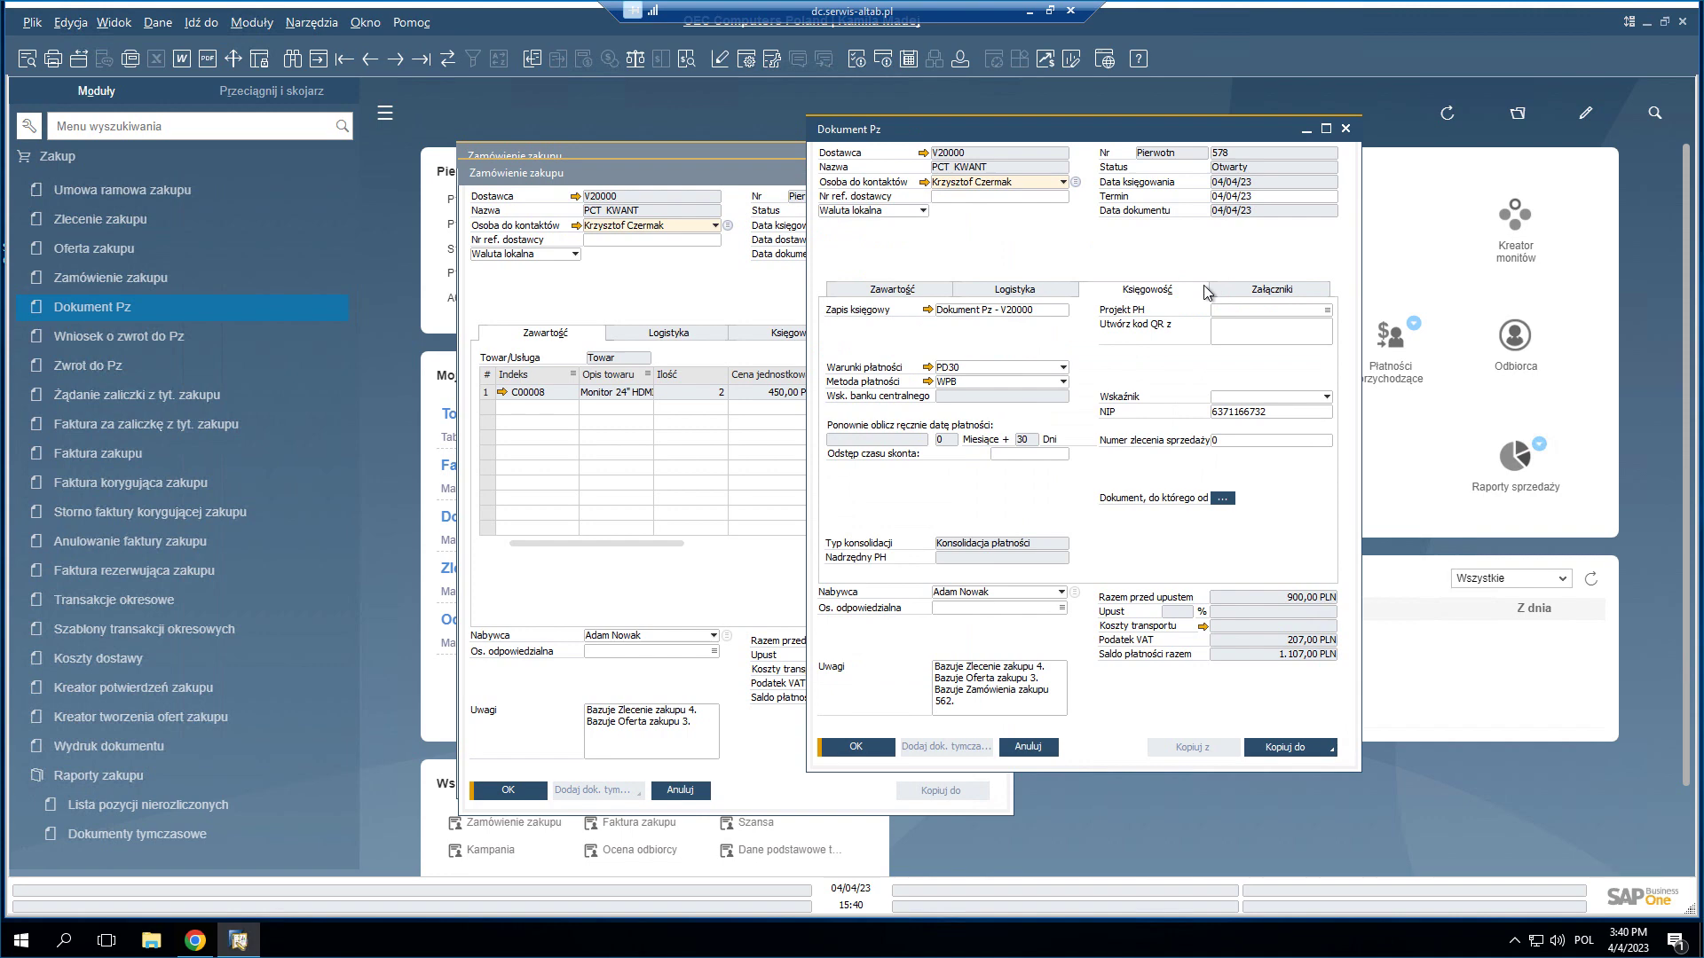
click(896, 292)
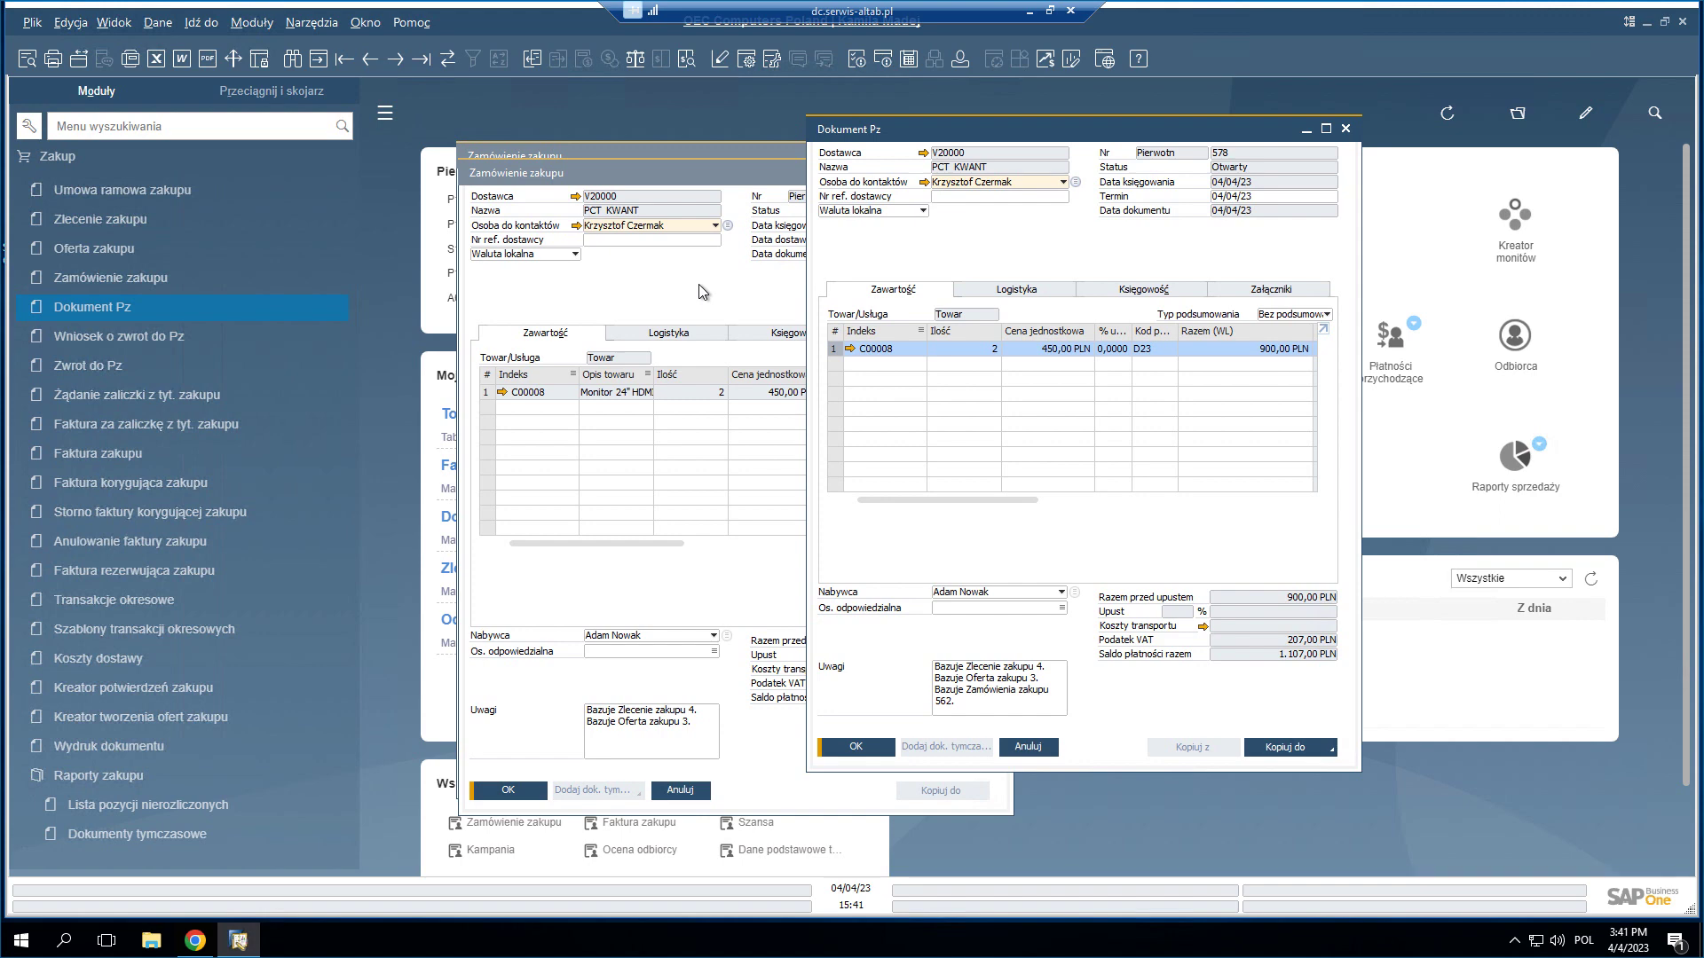
- Start a Zwrot from goods receipt 578, close it unsaved, and reopen the Kopiuj do list
drag(1035, 133, 868, 137)
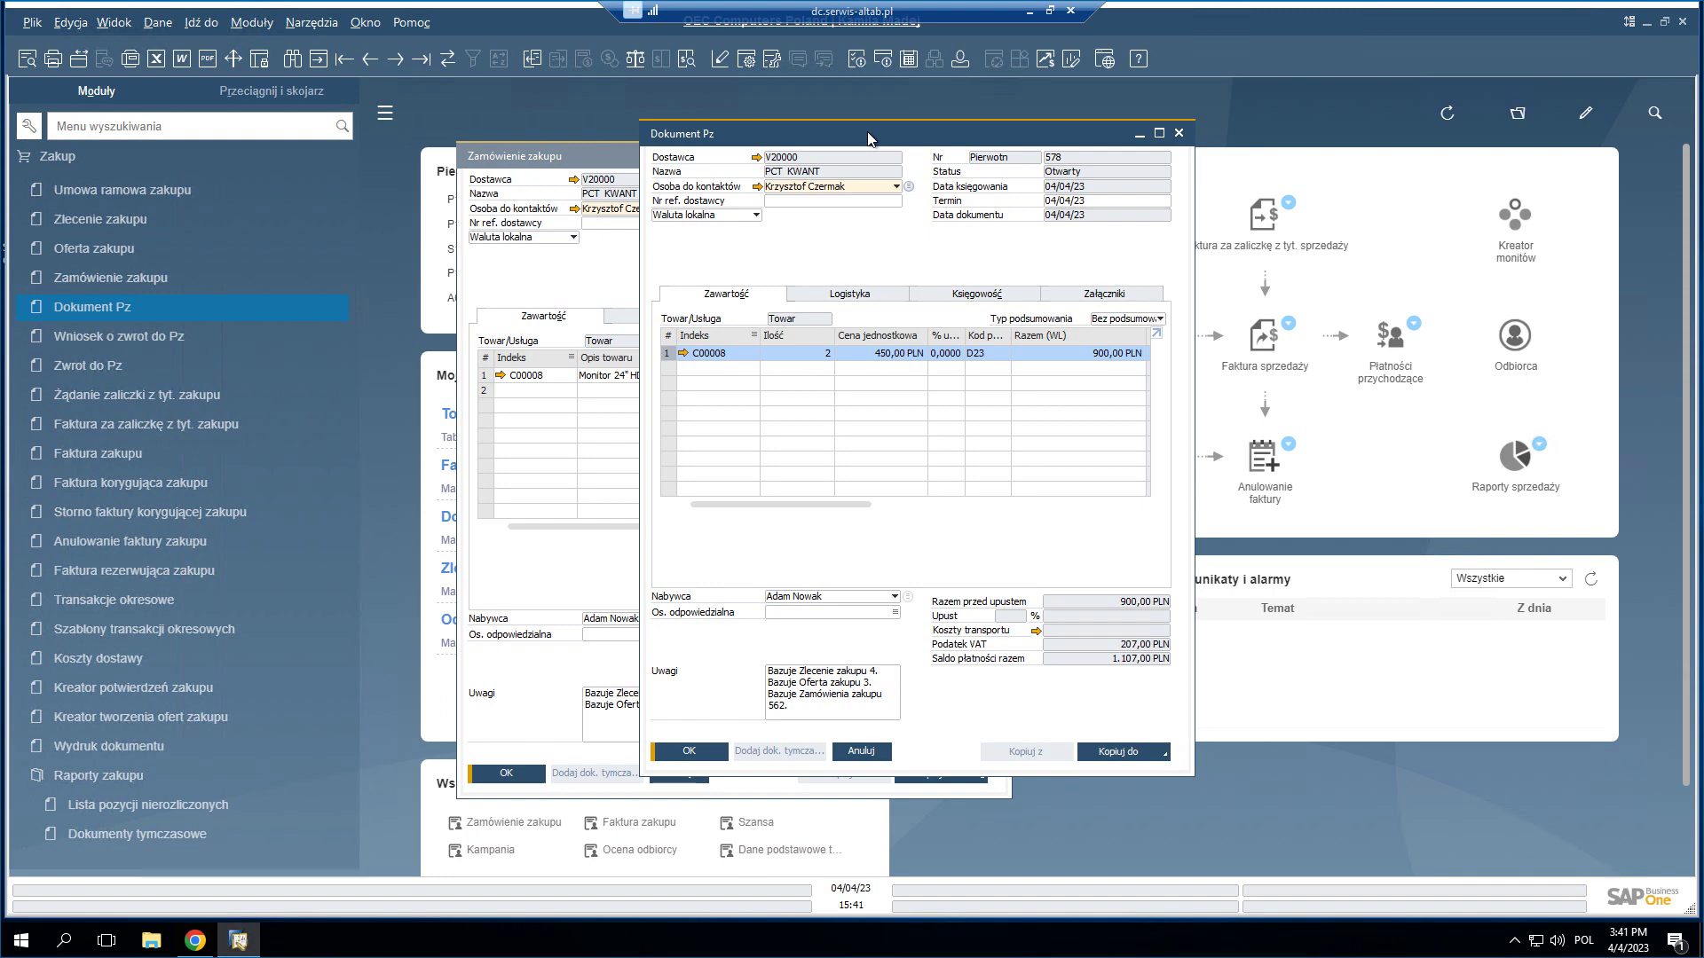
click(1162, 756)
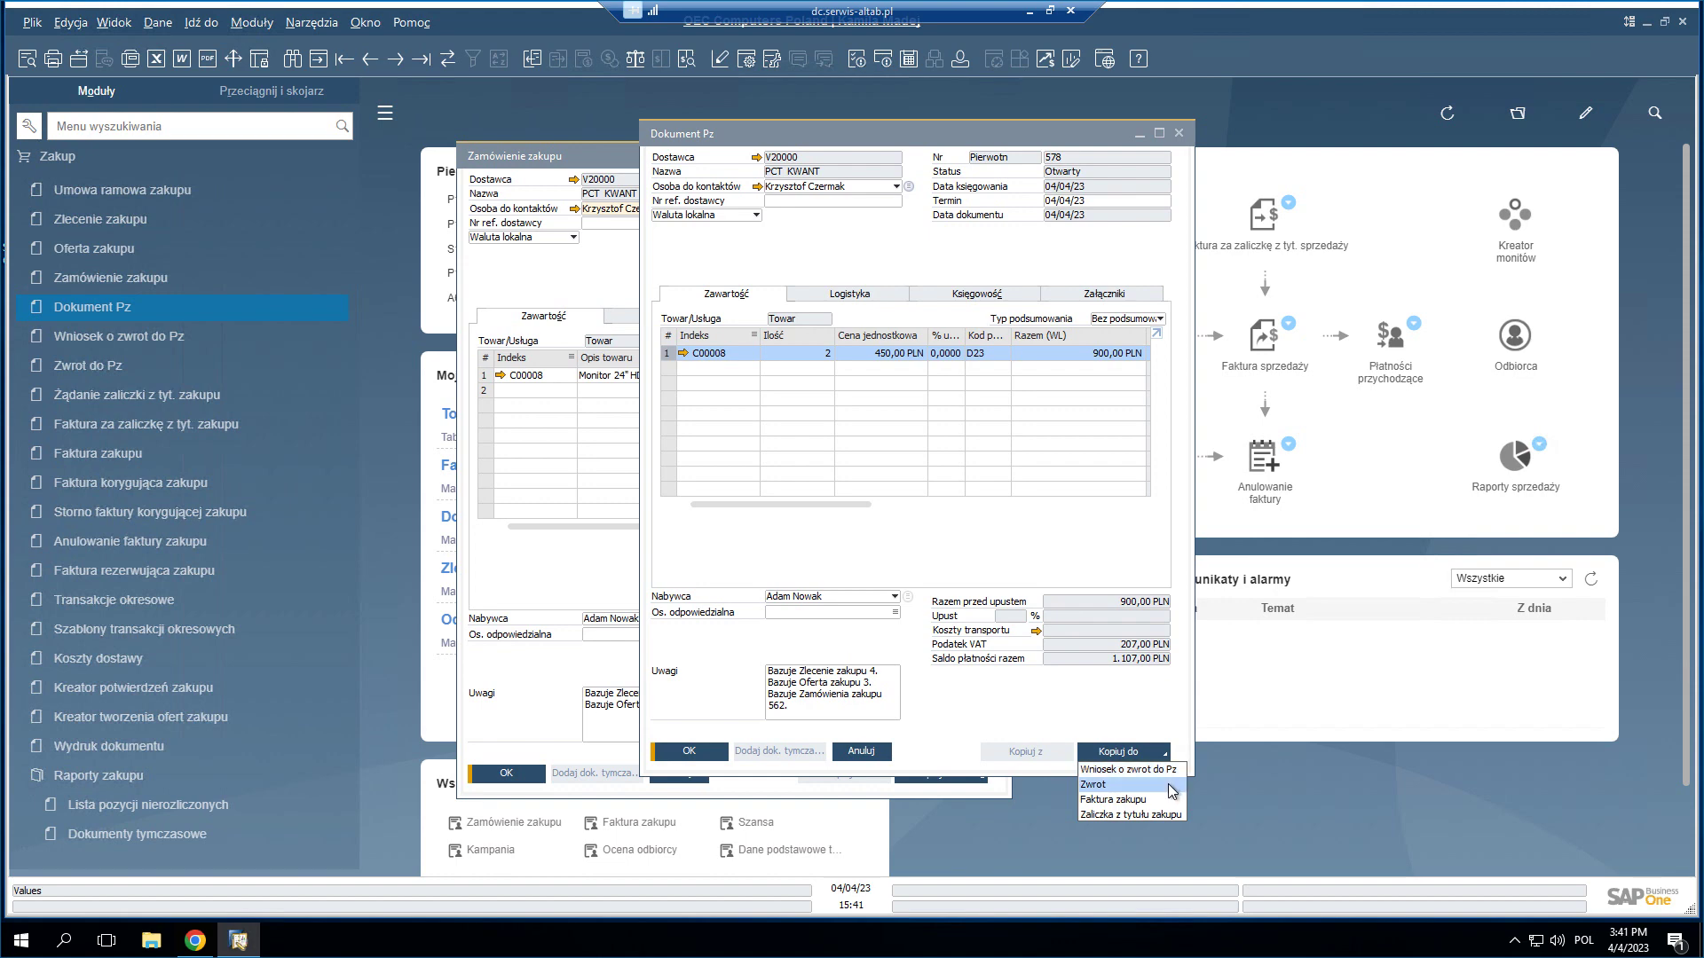
click(1169, 785)
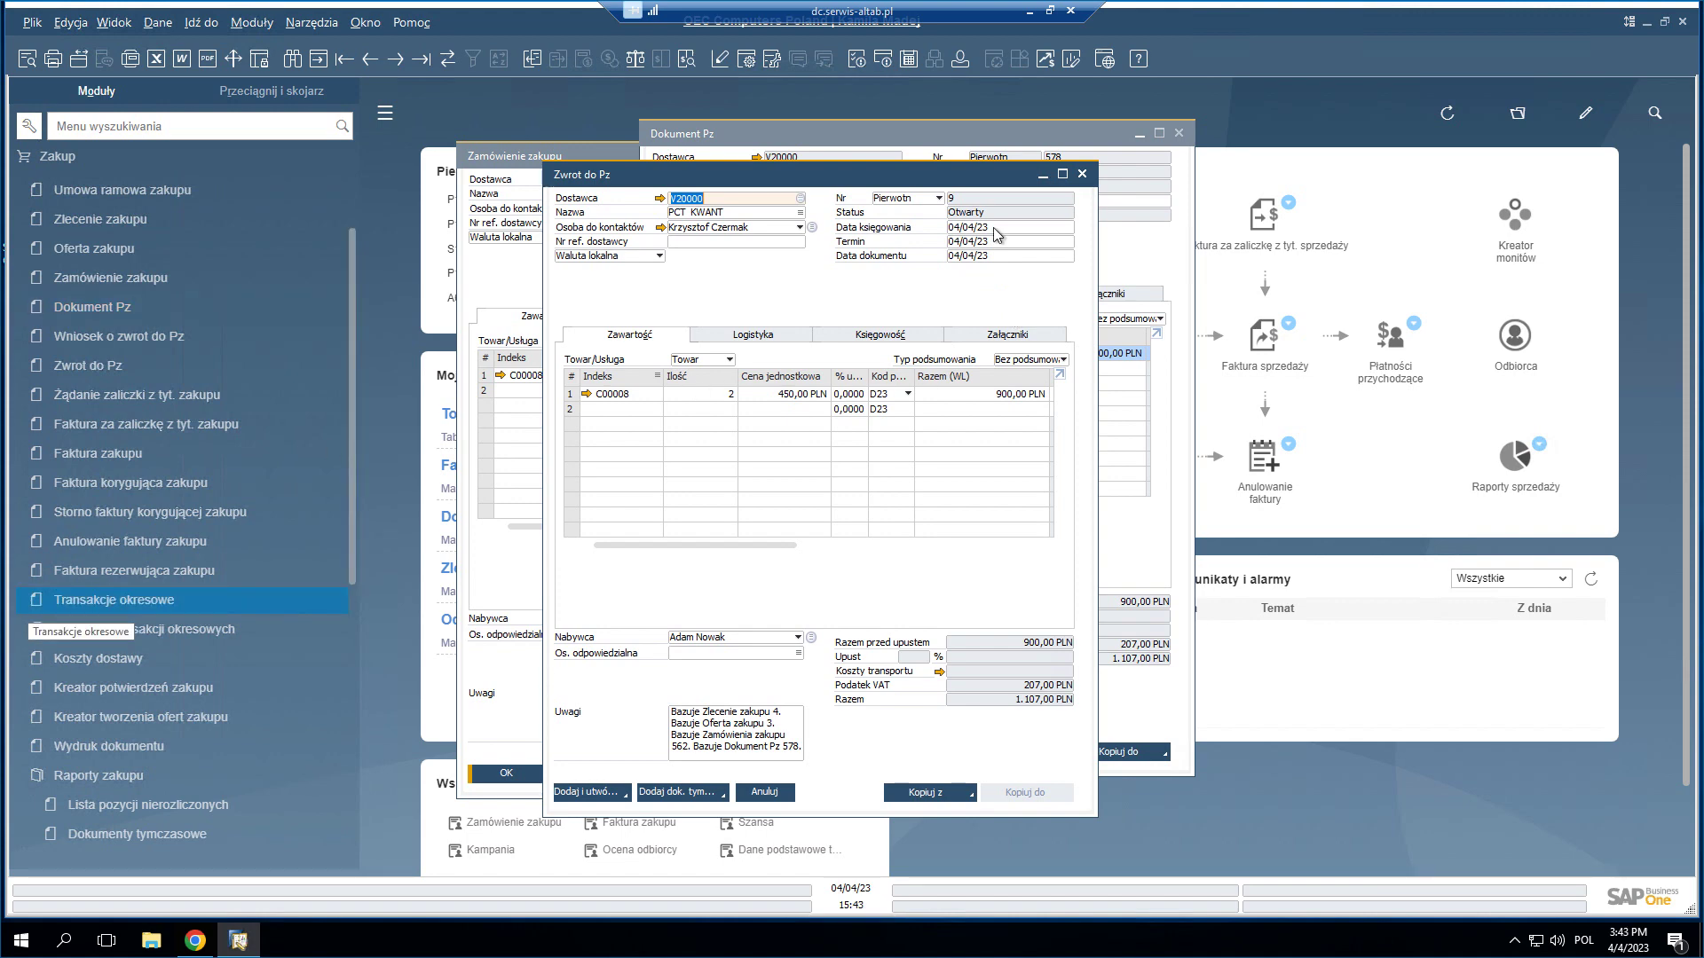
click(1082, 176)
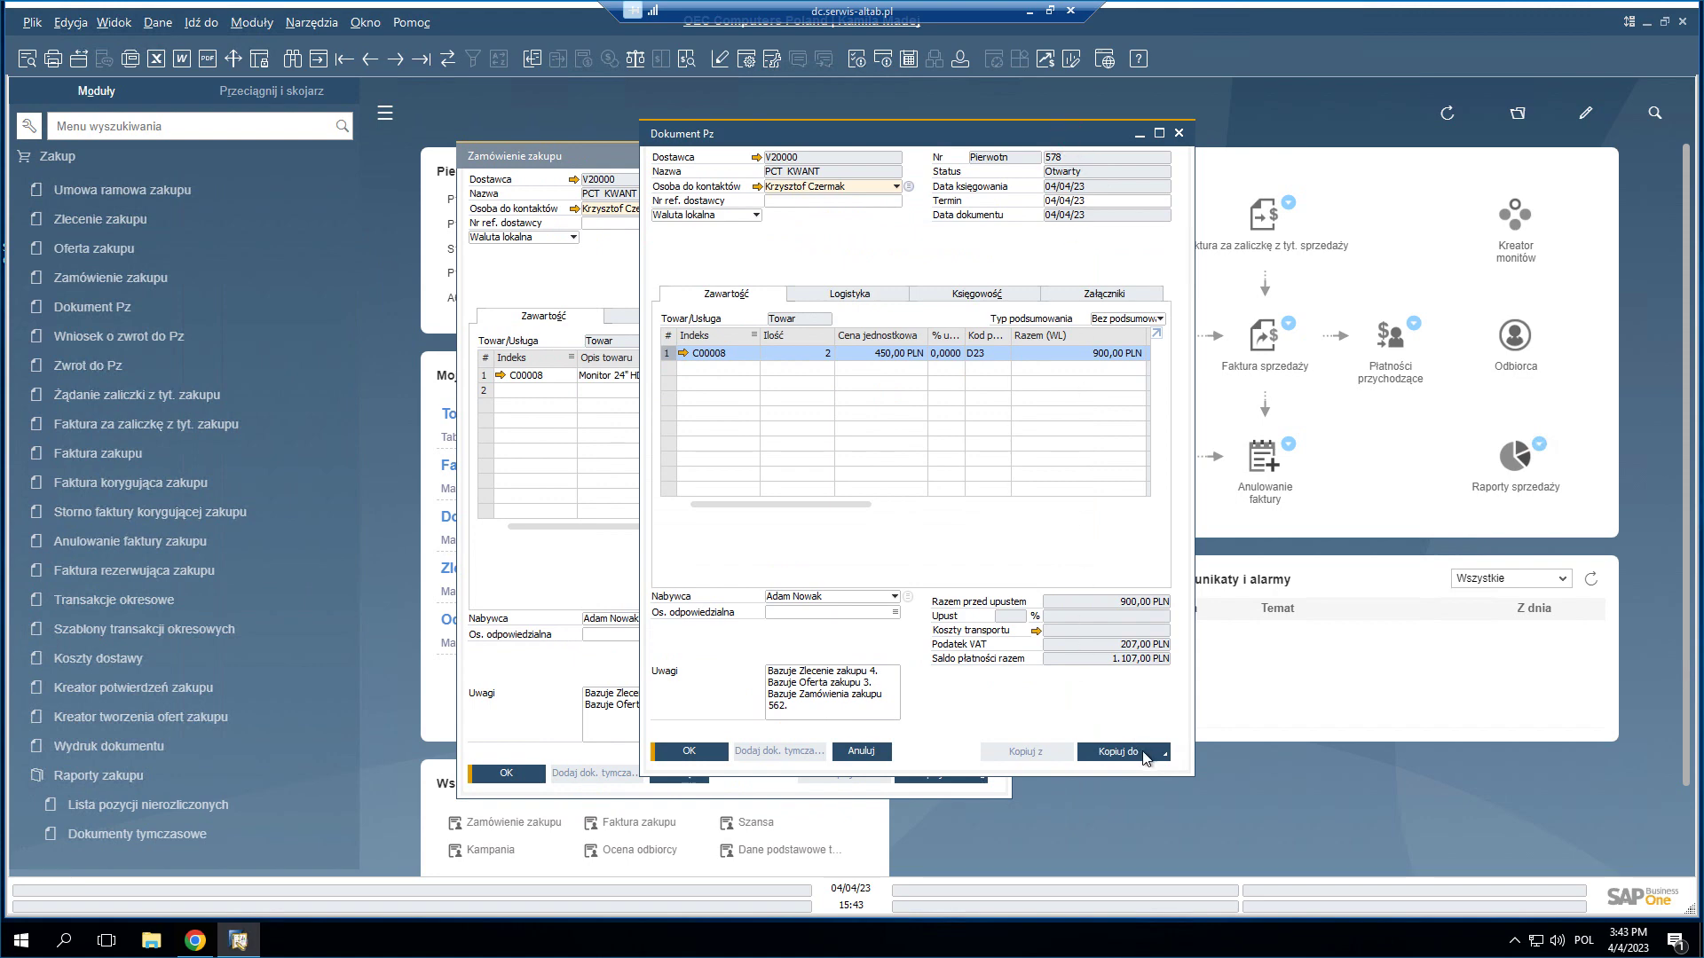
click(1143, 752)
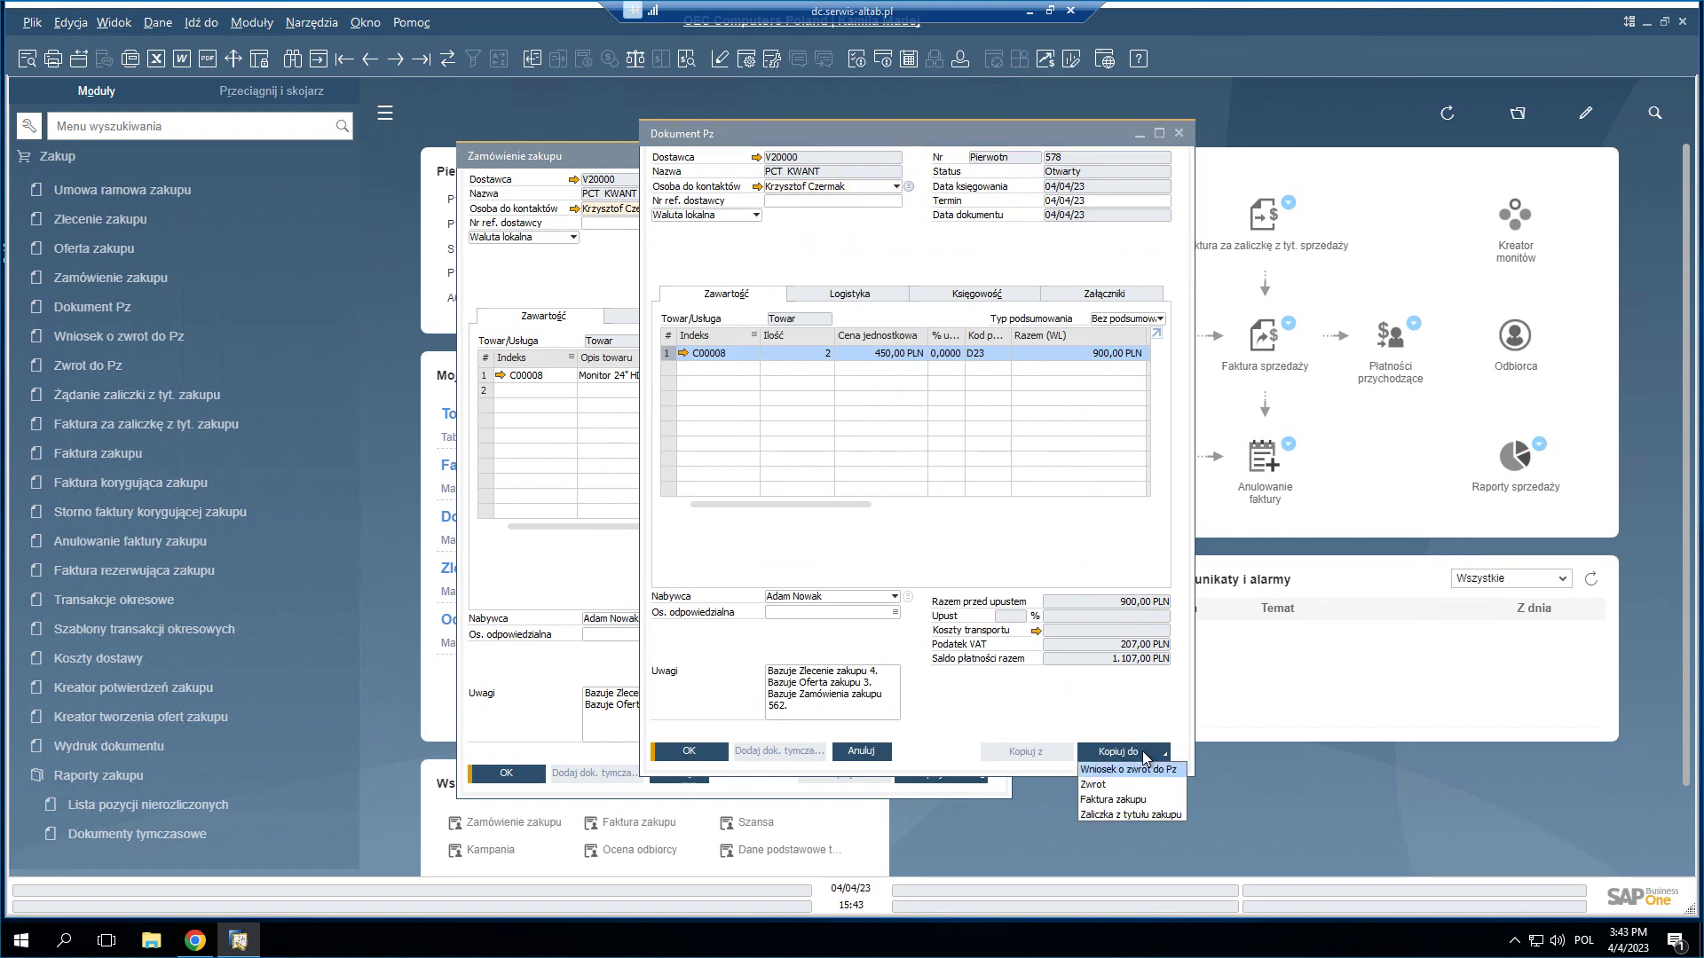
- Copy receipt 578 into purchase invoice 263, add it, and open its Mapa relacji
click(1130, 801)
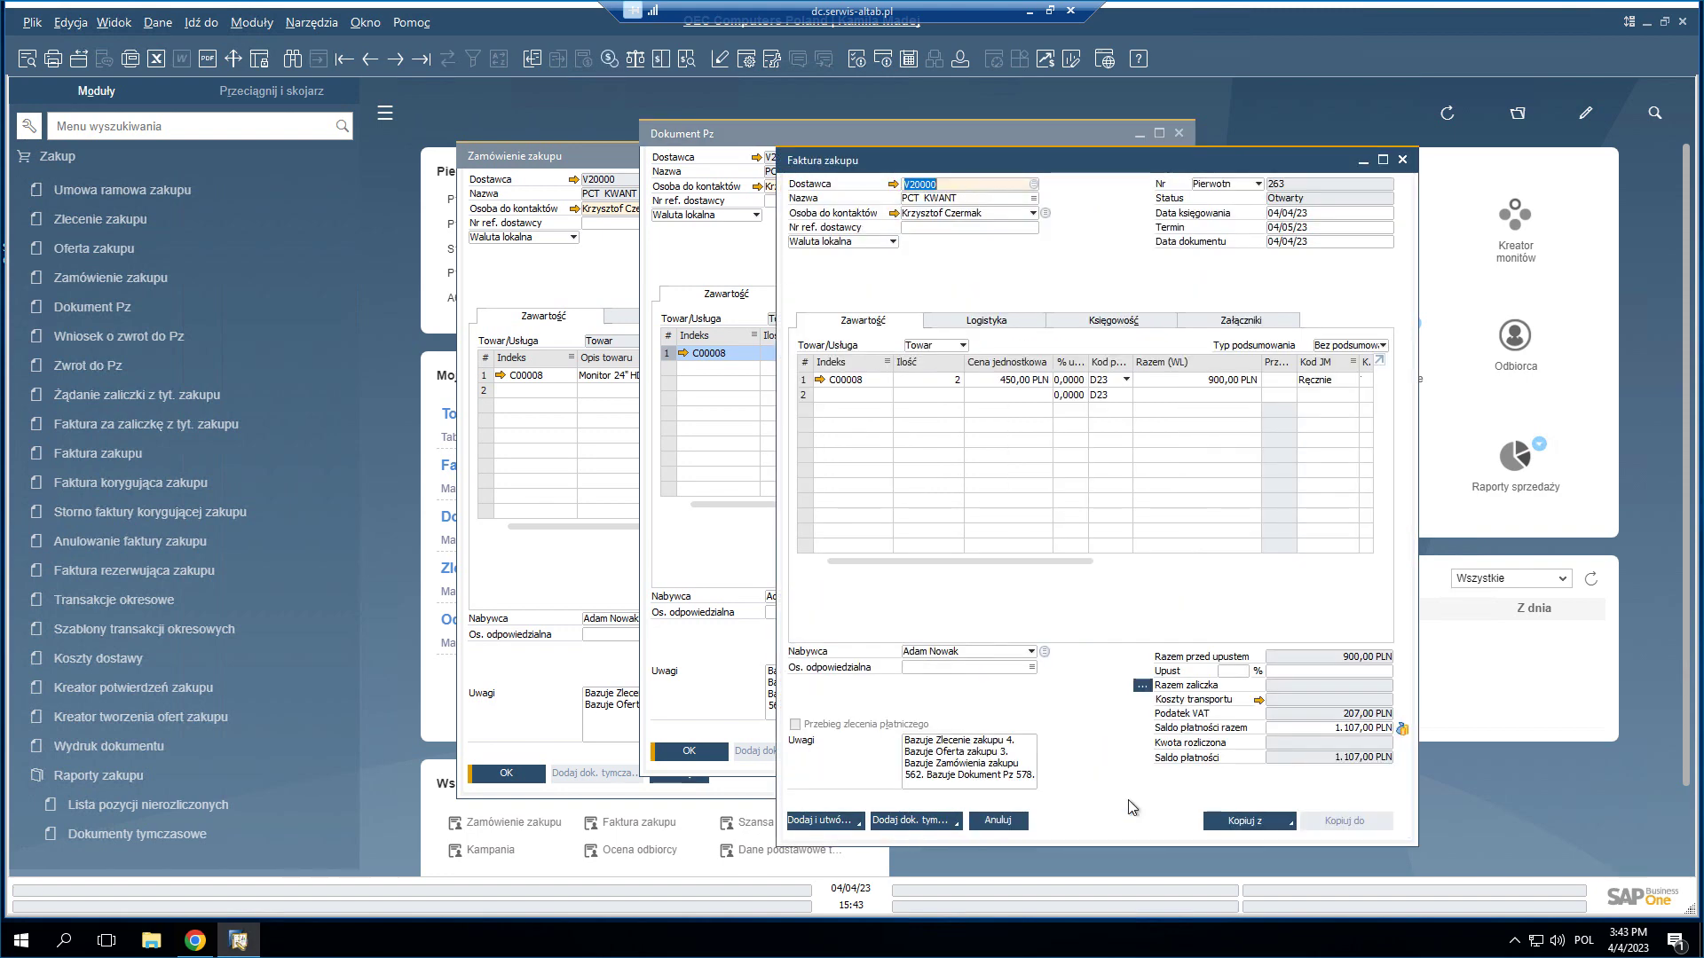
click(803, 824)
click(679, 486)
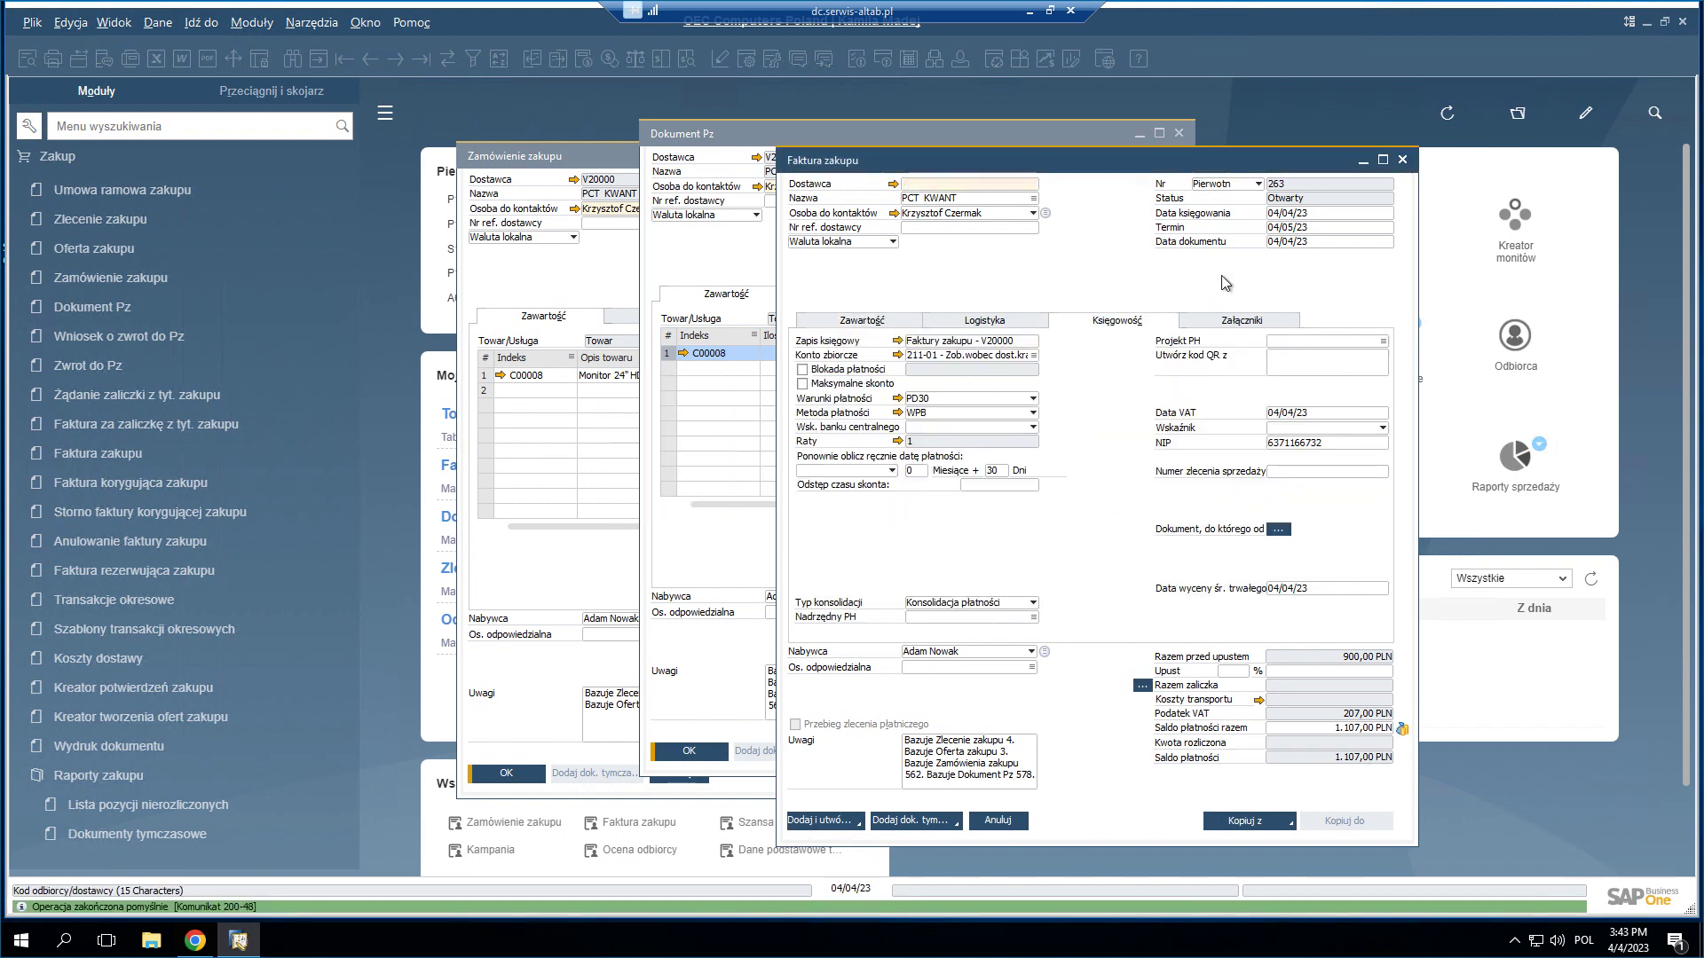
click(373, 60)
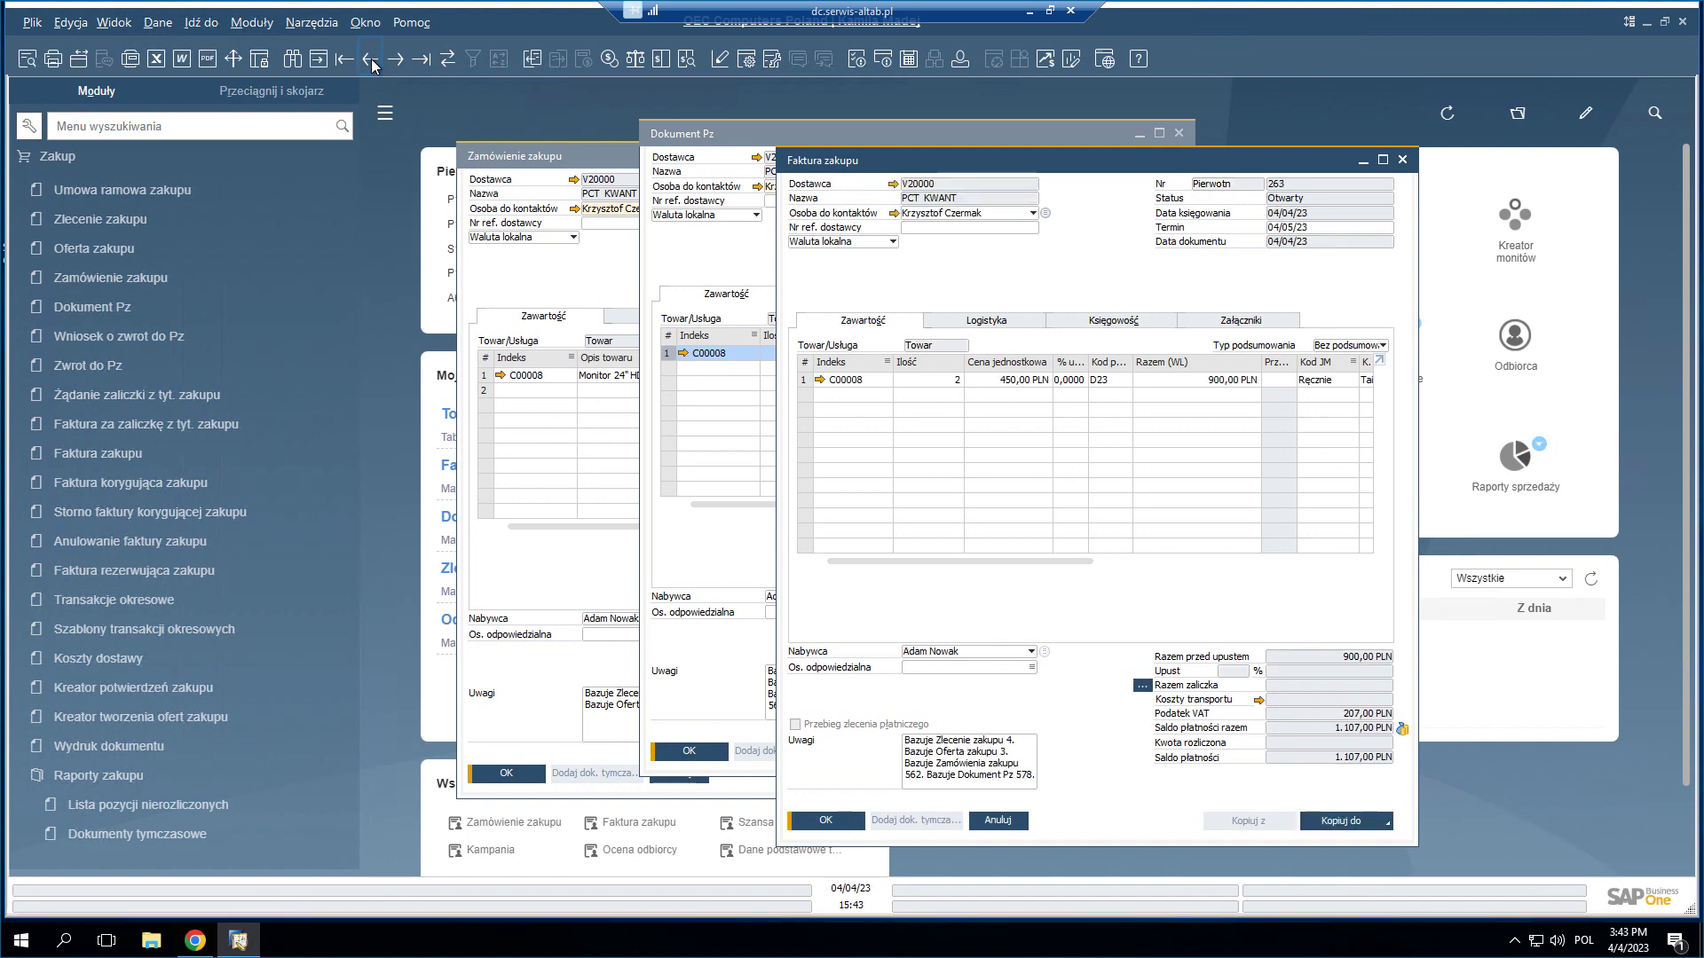
right_click(1021, 257)
click(1100, 535)
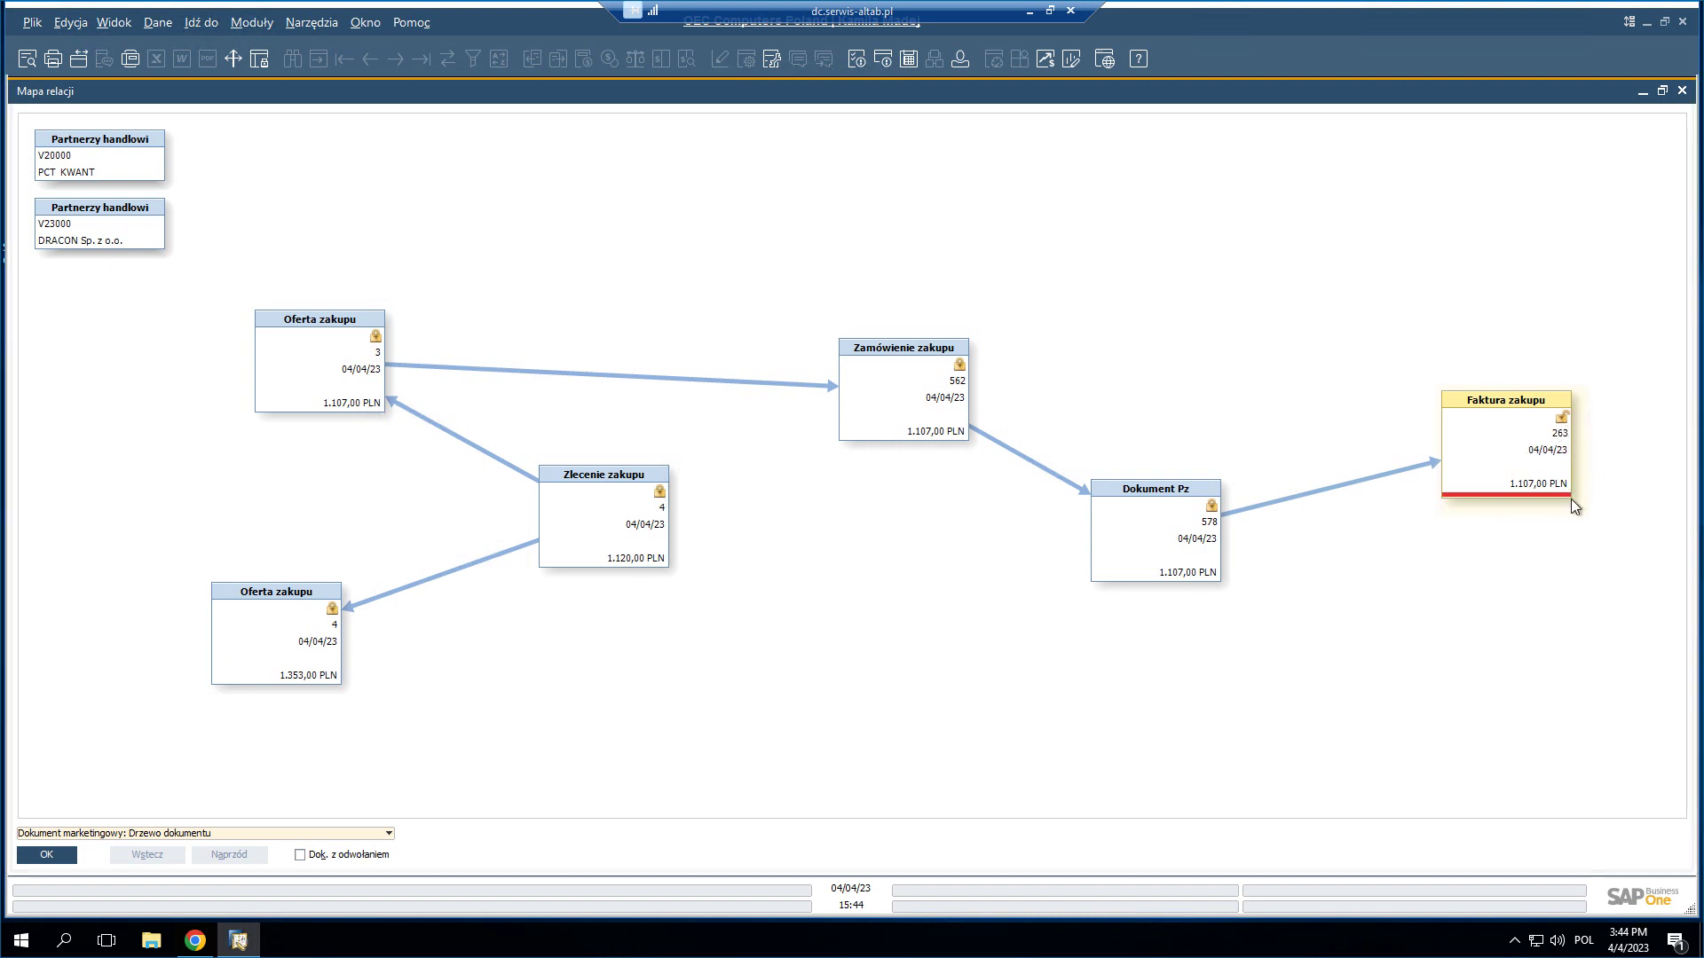
- Inspect the relation map from request 4 to invoice 263 (1.107,00 PLN), then close it
mouse_move(1521, 495)
click(1682, 93)
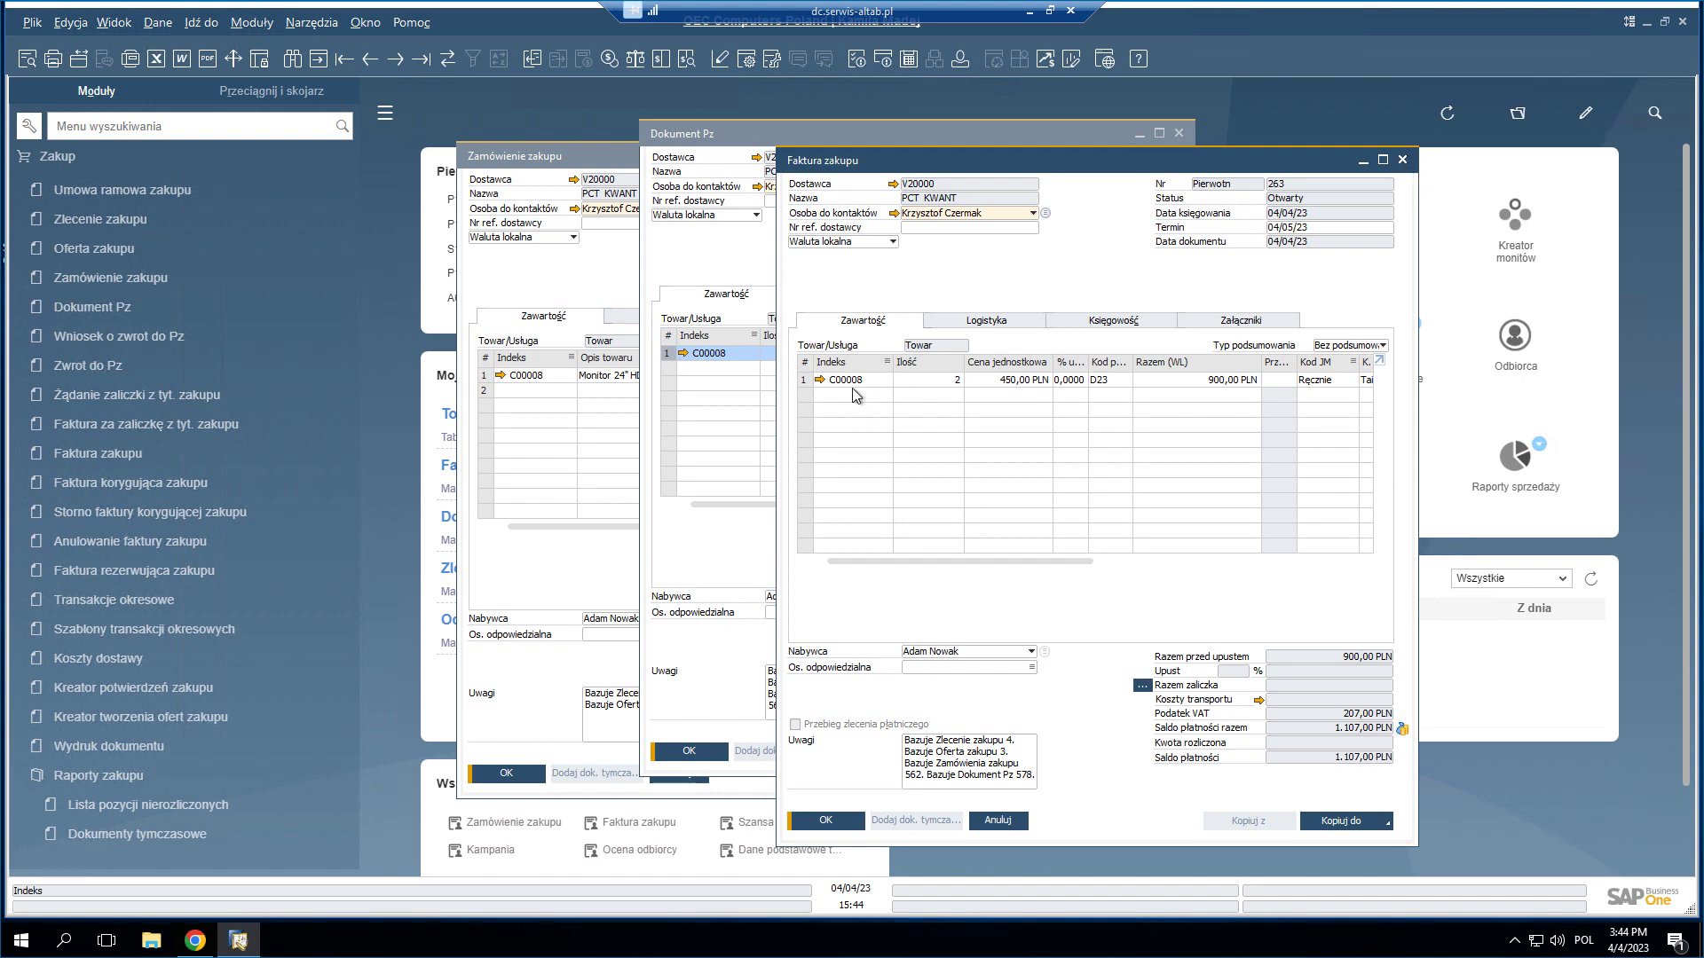
- Review item C00008's warehouse stock on the Dane magazynowe tab
click(819, 384)
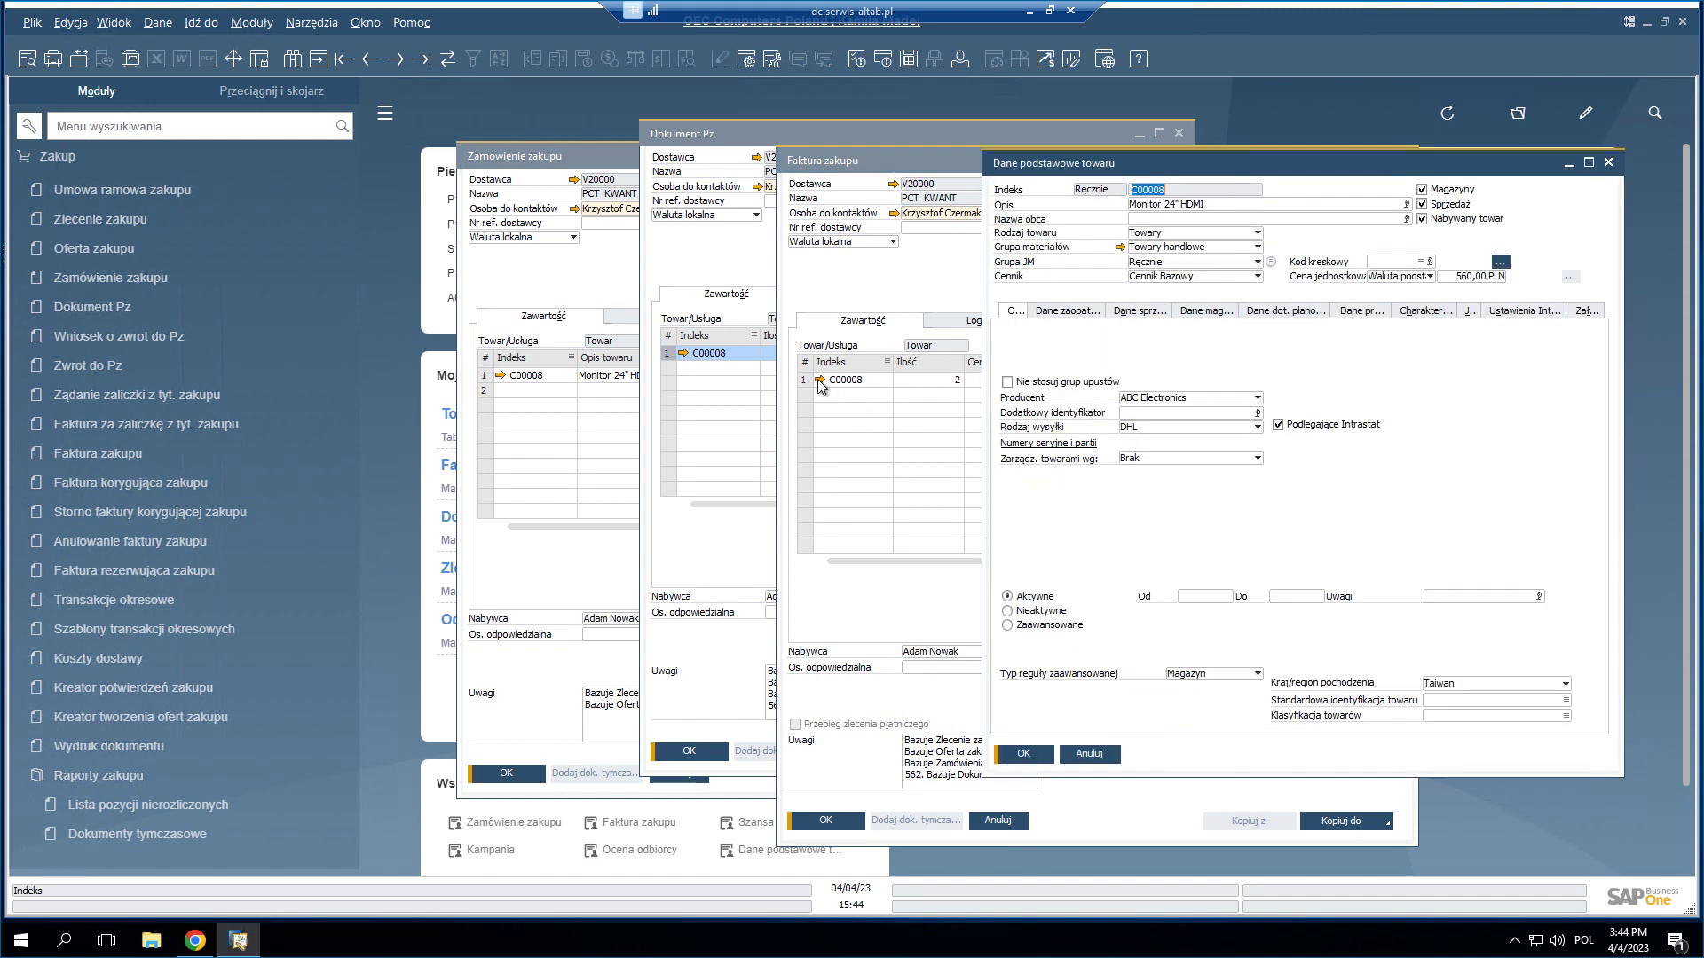
click(1205, 310)
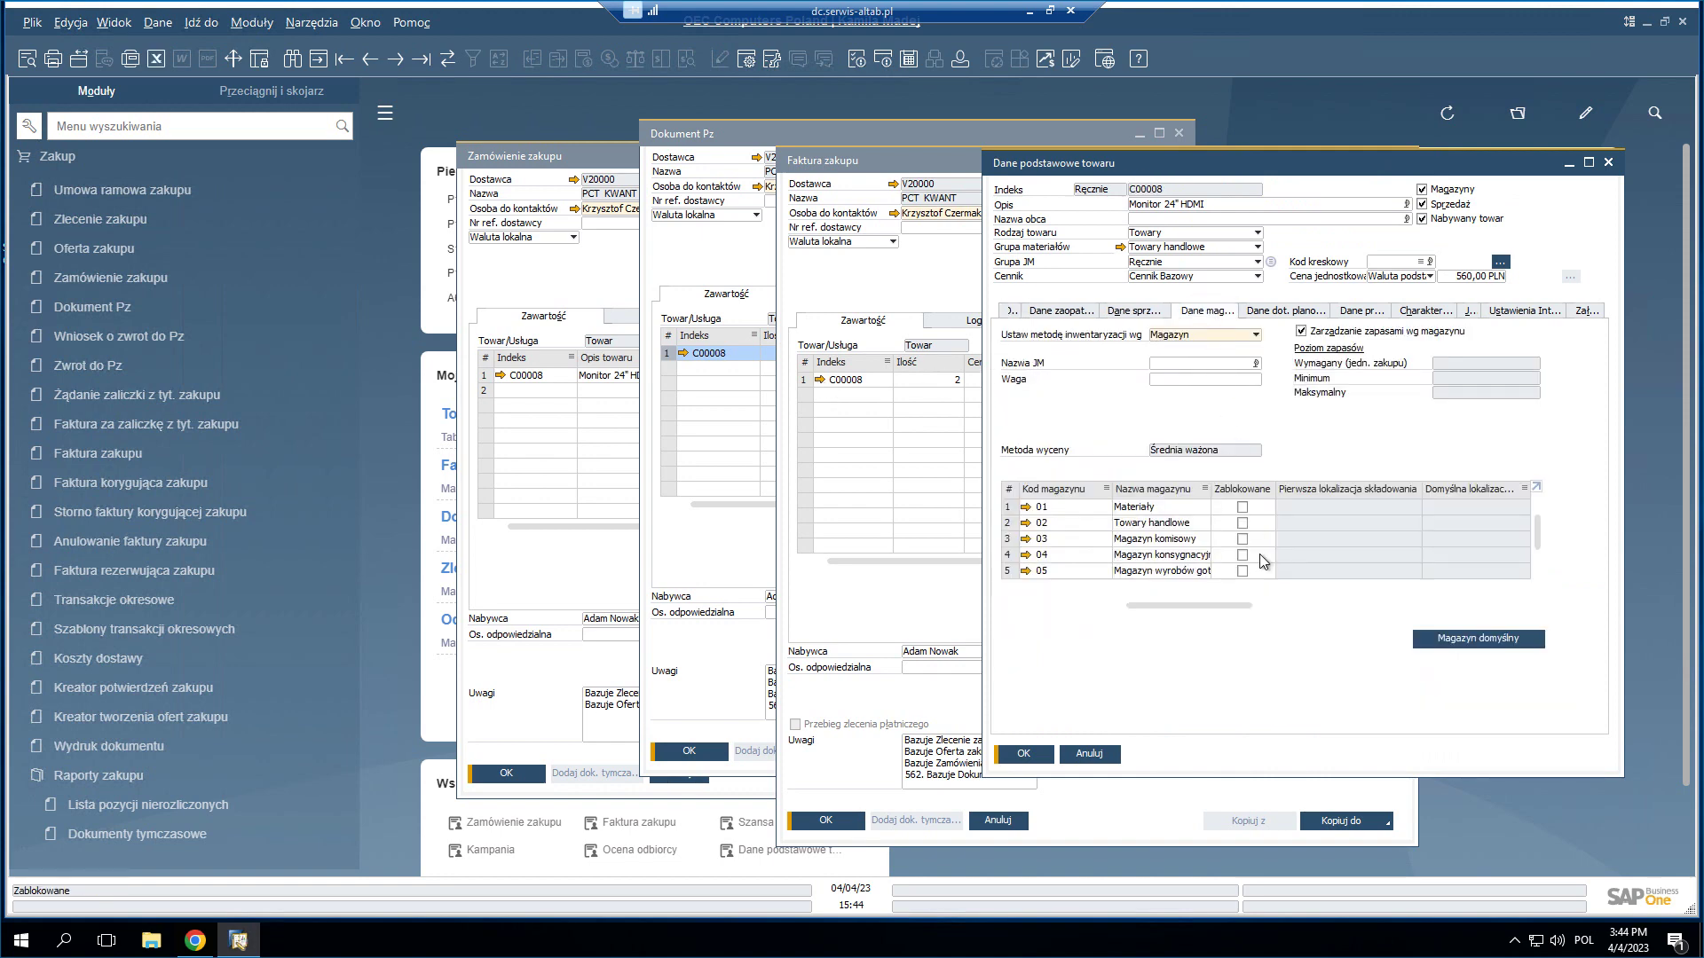
click(1198, 606)
drag(1199, 606, 1408, 603)
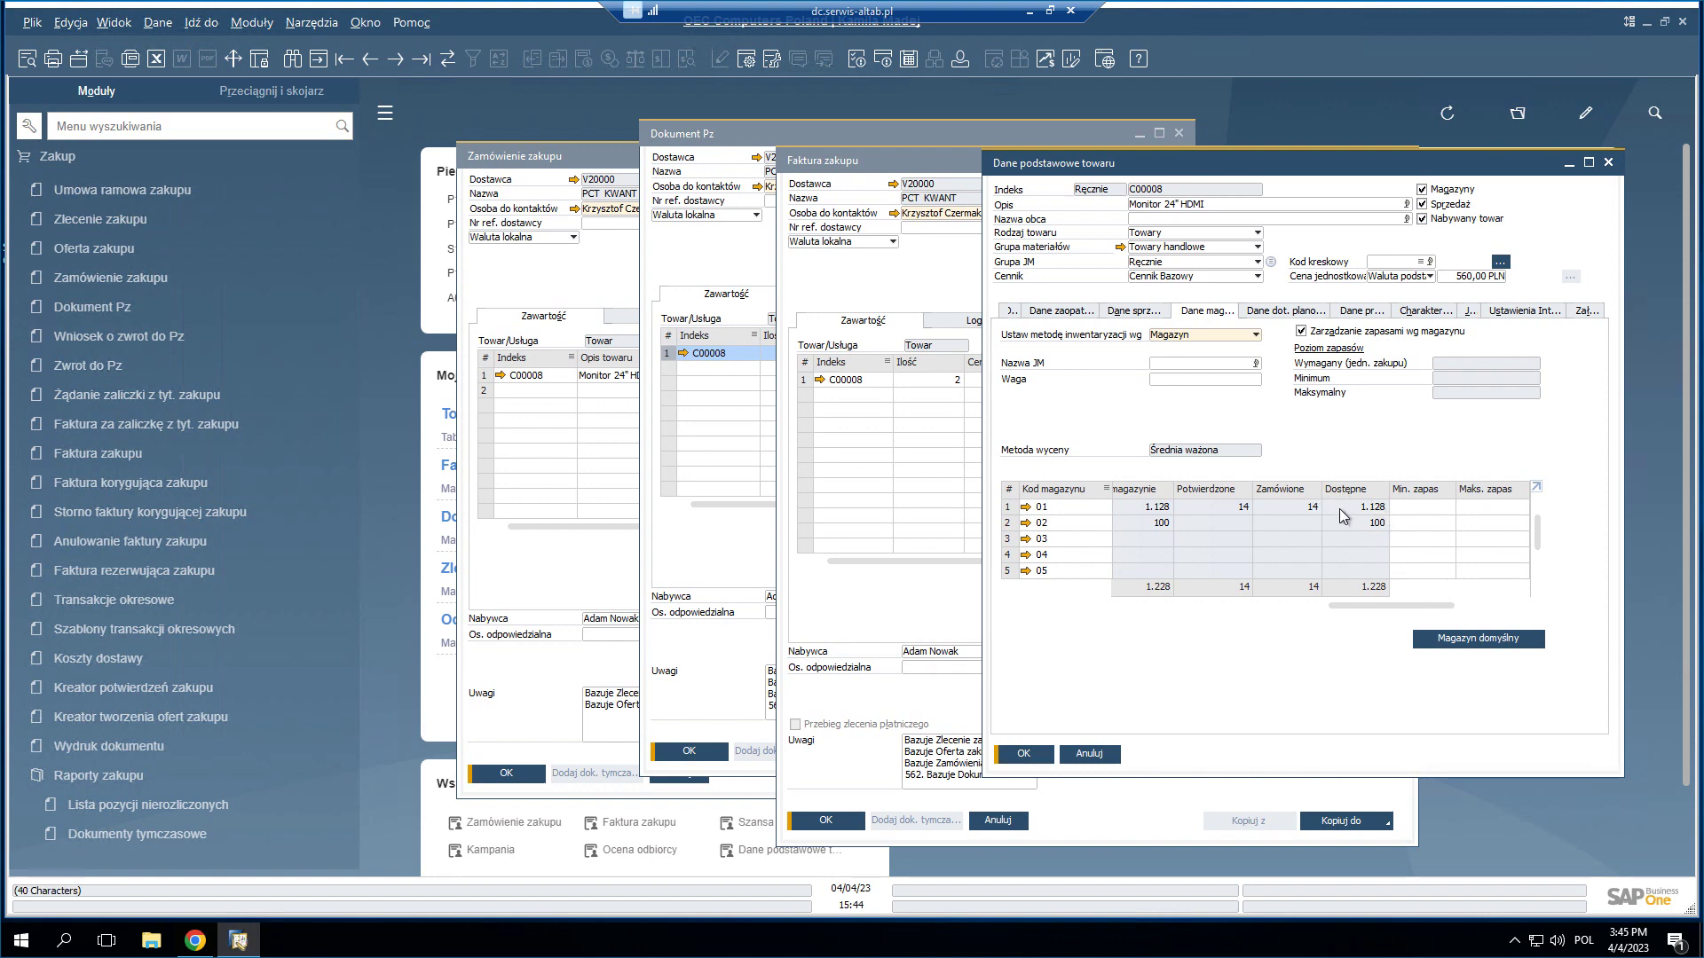
- Close the item, invoice, receipt and order windows, and hide the Moduły panel
click(1607, 163)
key(Escape)
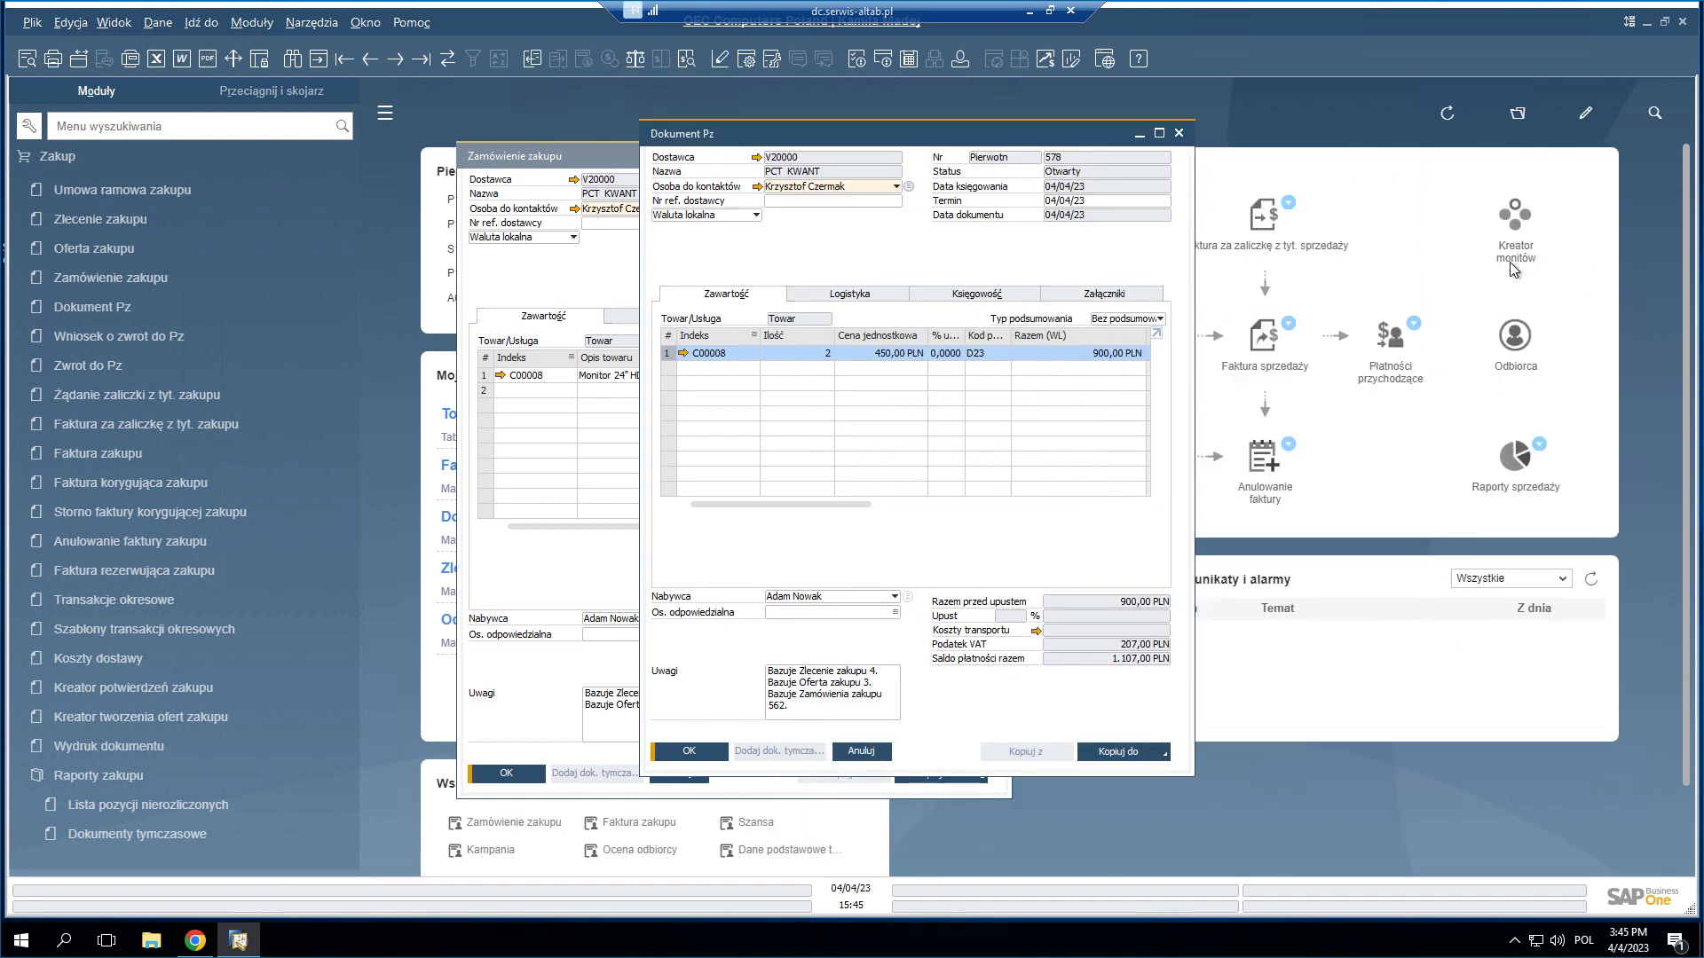
key(Escape)
key(Escape)
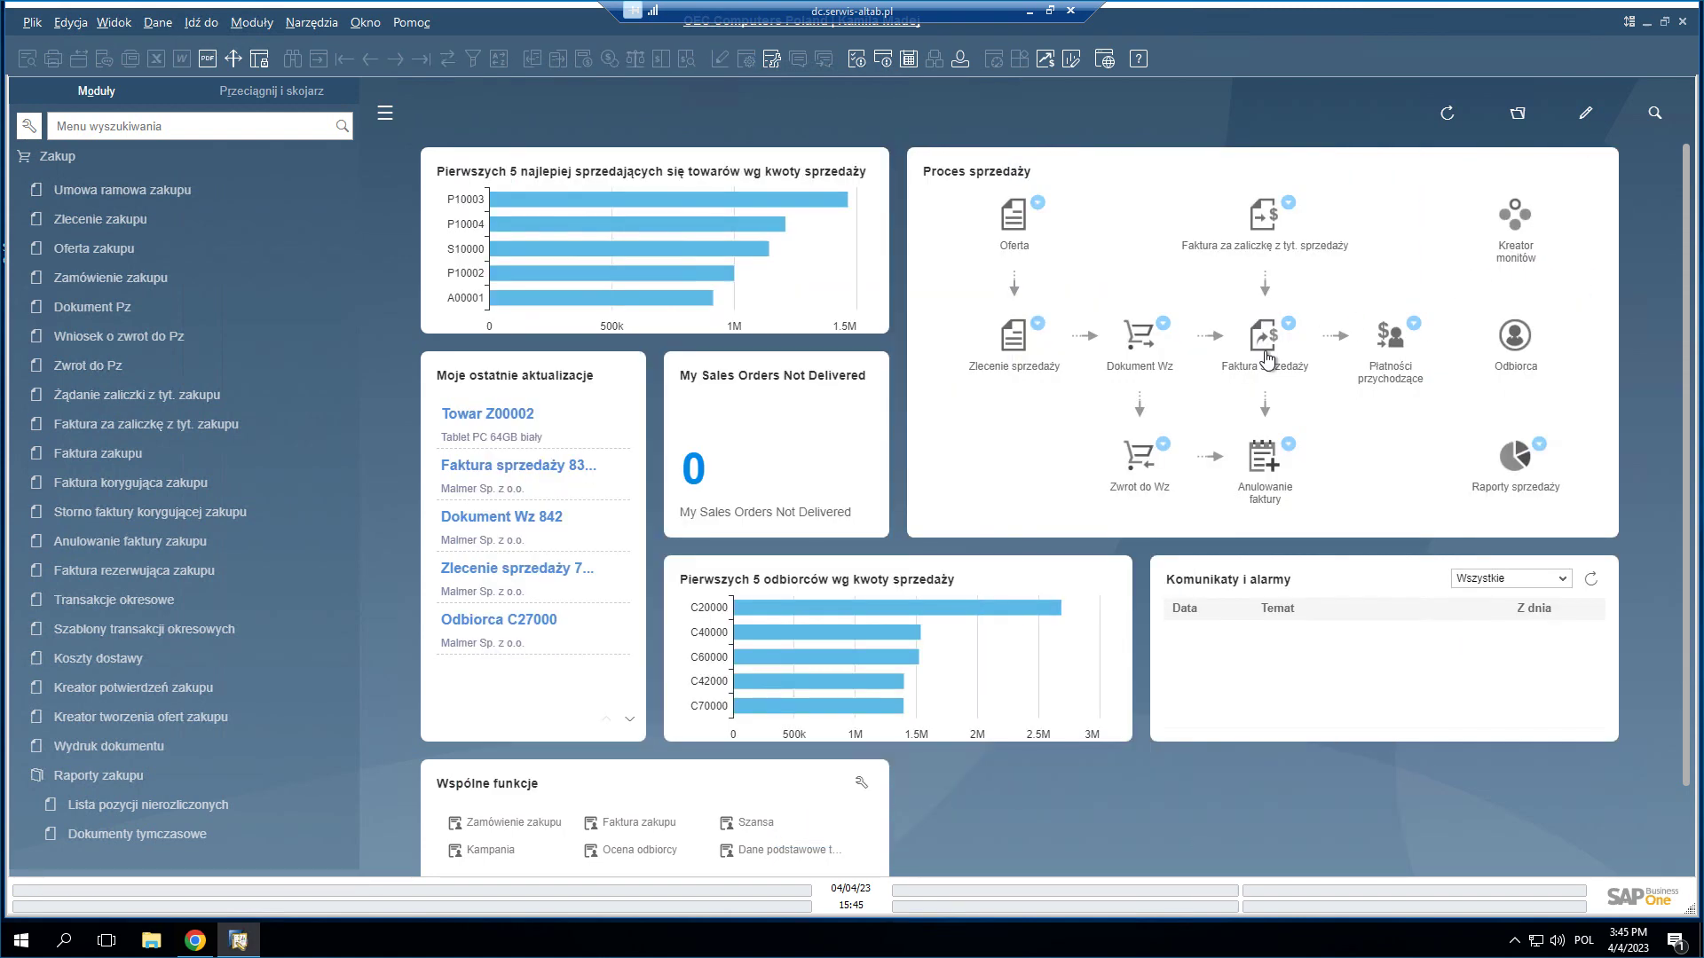
key(Escape)
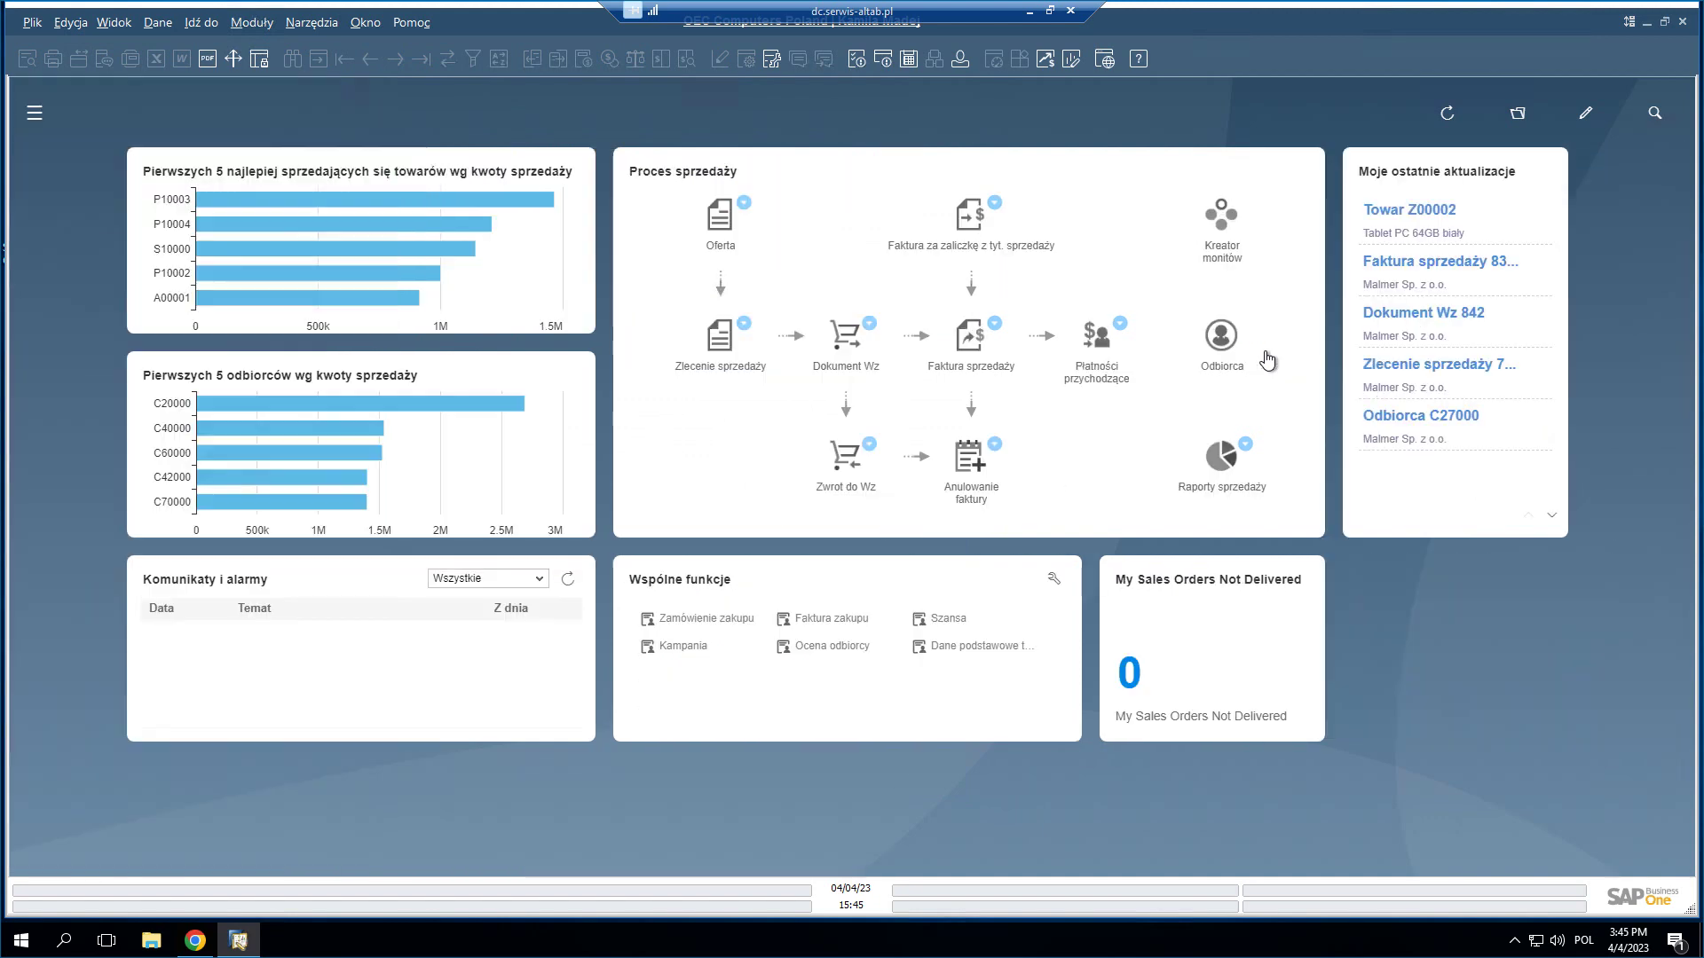